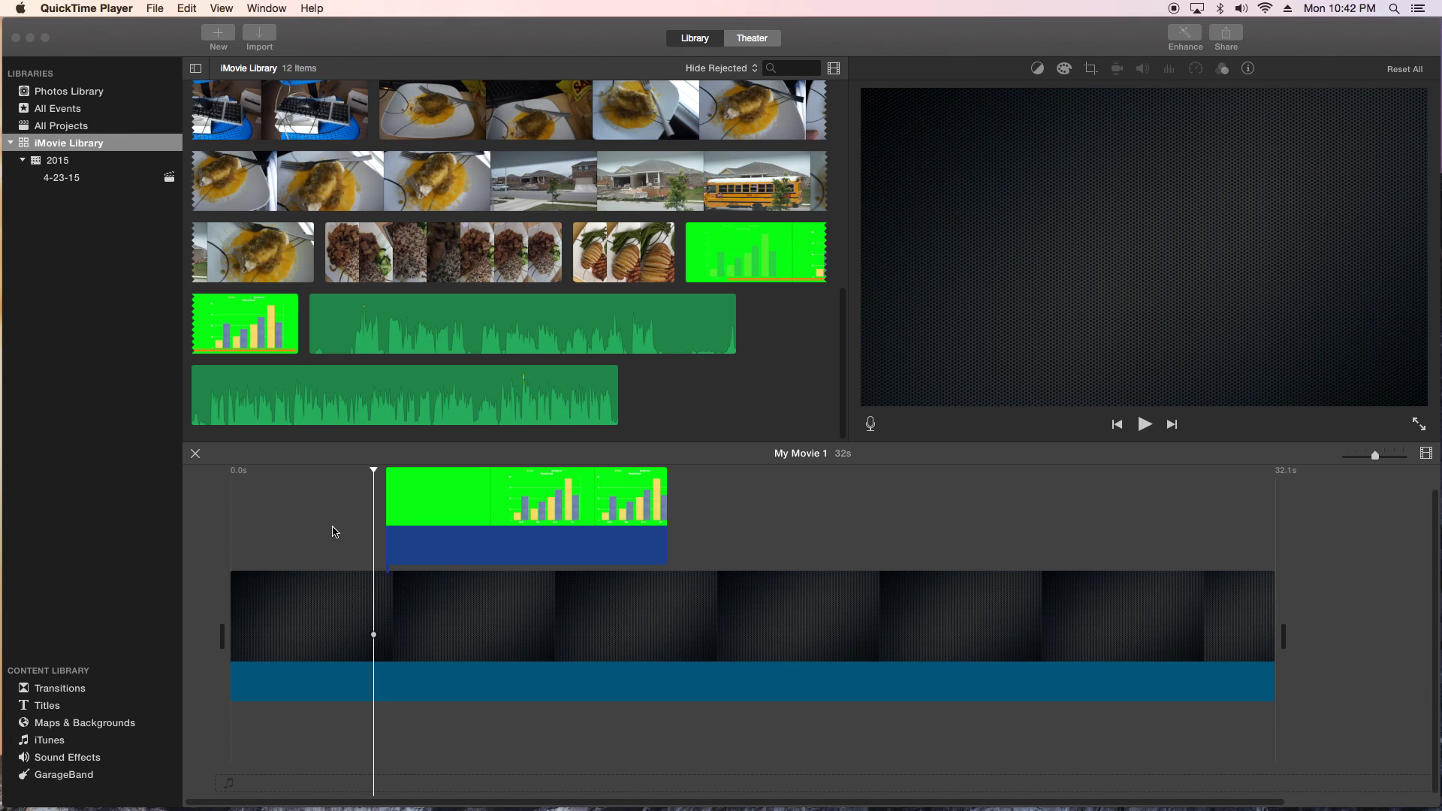
Play the iMovie timeline to preview the green-screen chart clip over the background, then stop
click(381, 548)
key(space)
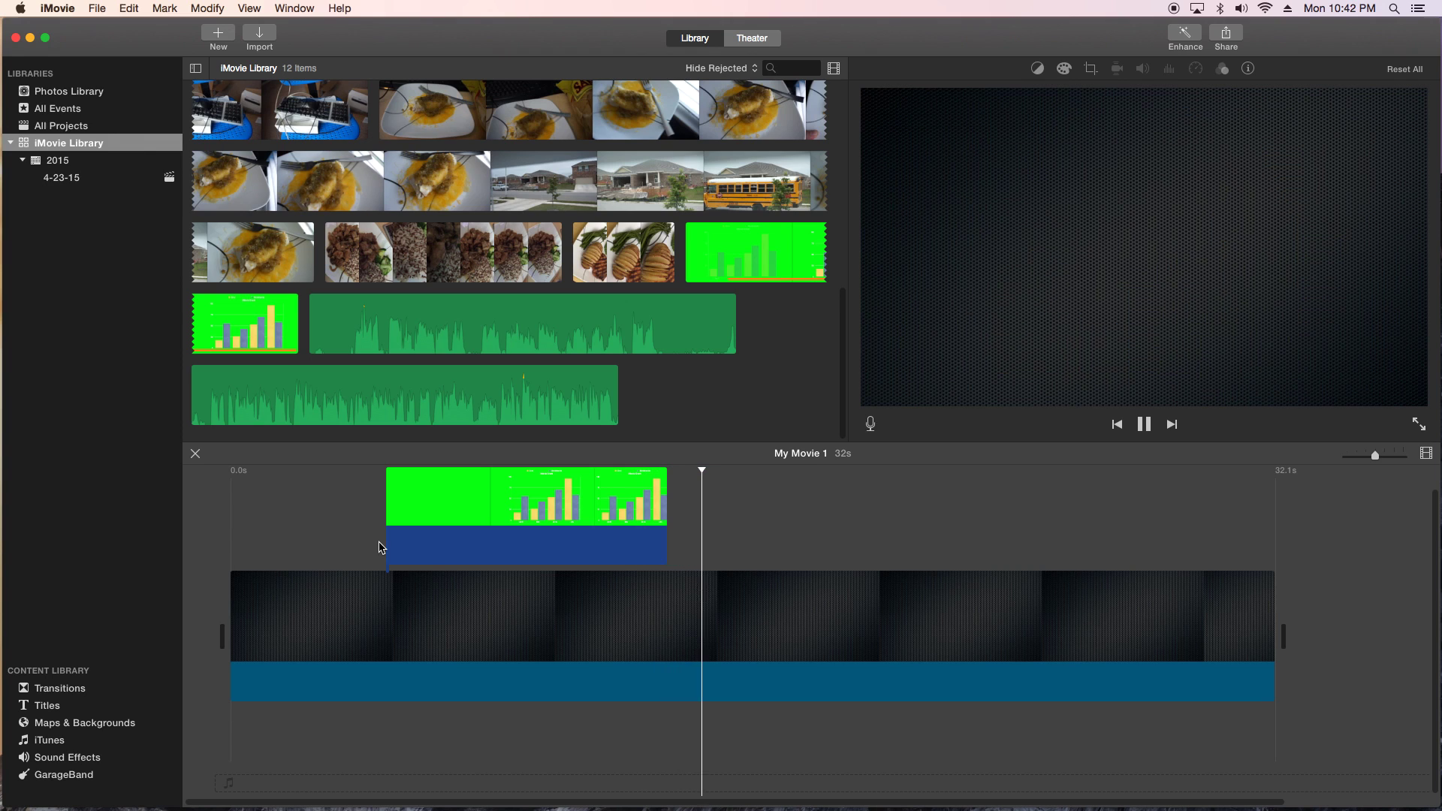
key(space)
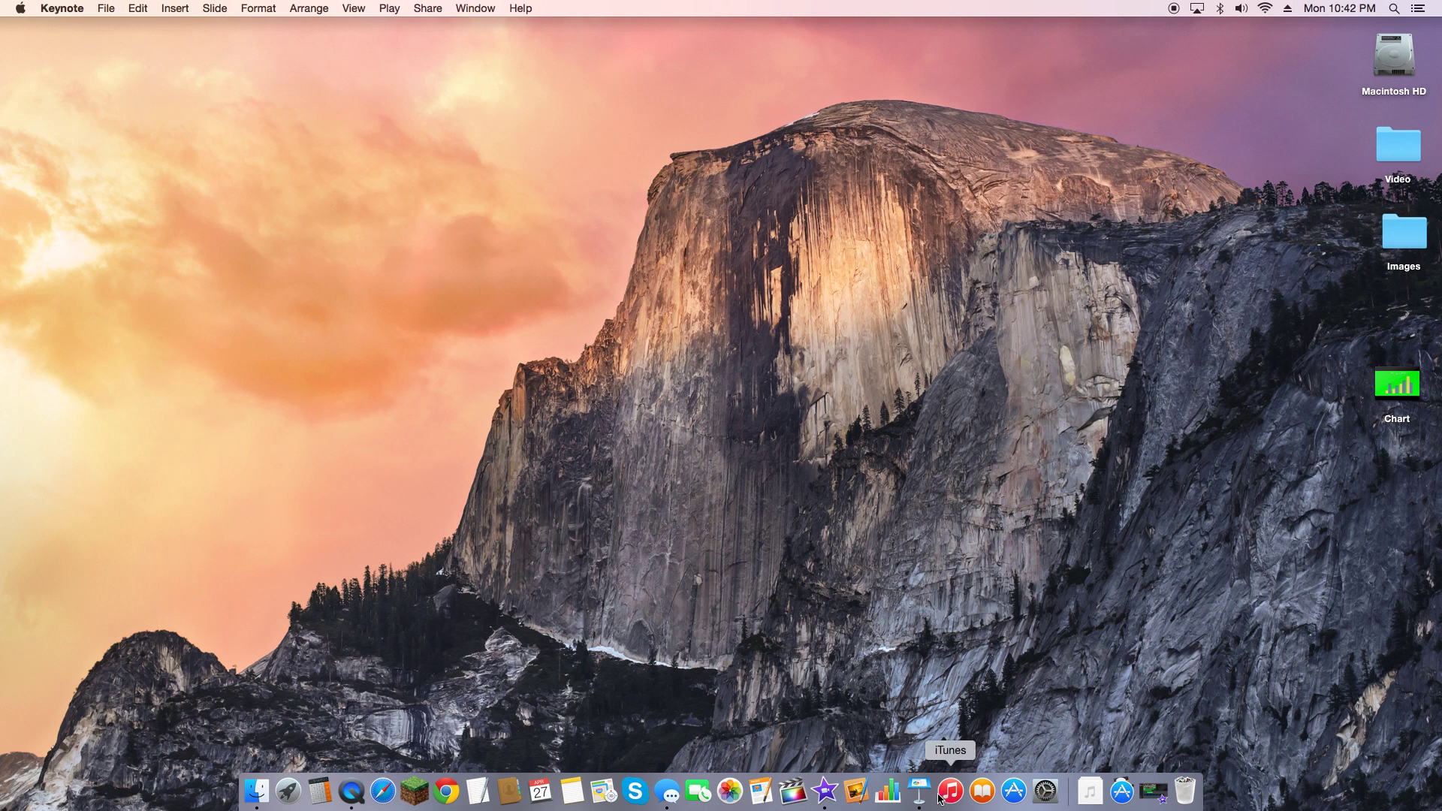
Launch Keynote from the Applications stack and start a new presentation
click(1121, 791)
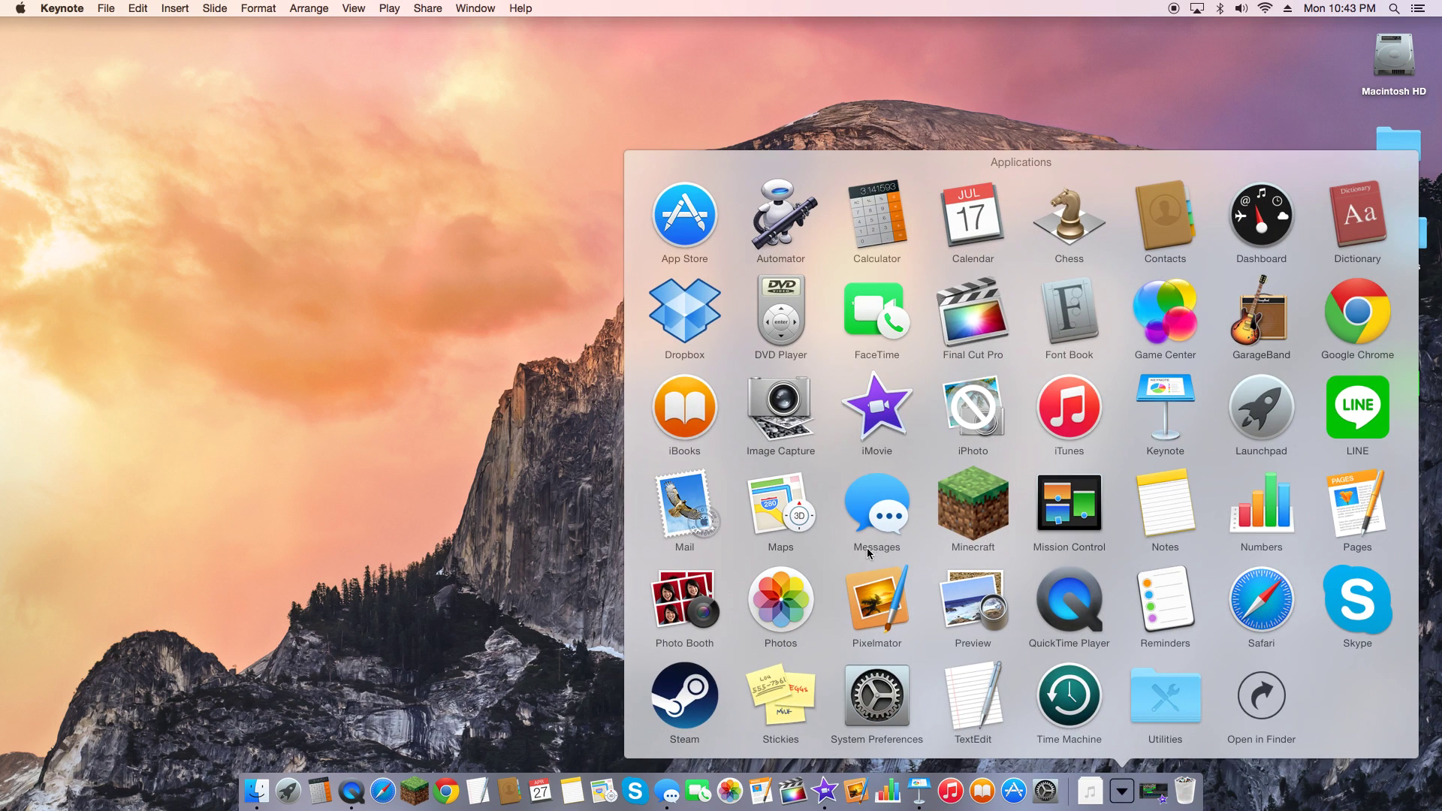
click(1129, 411)
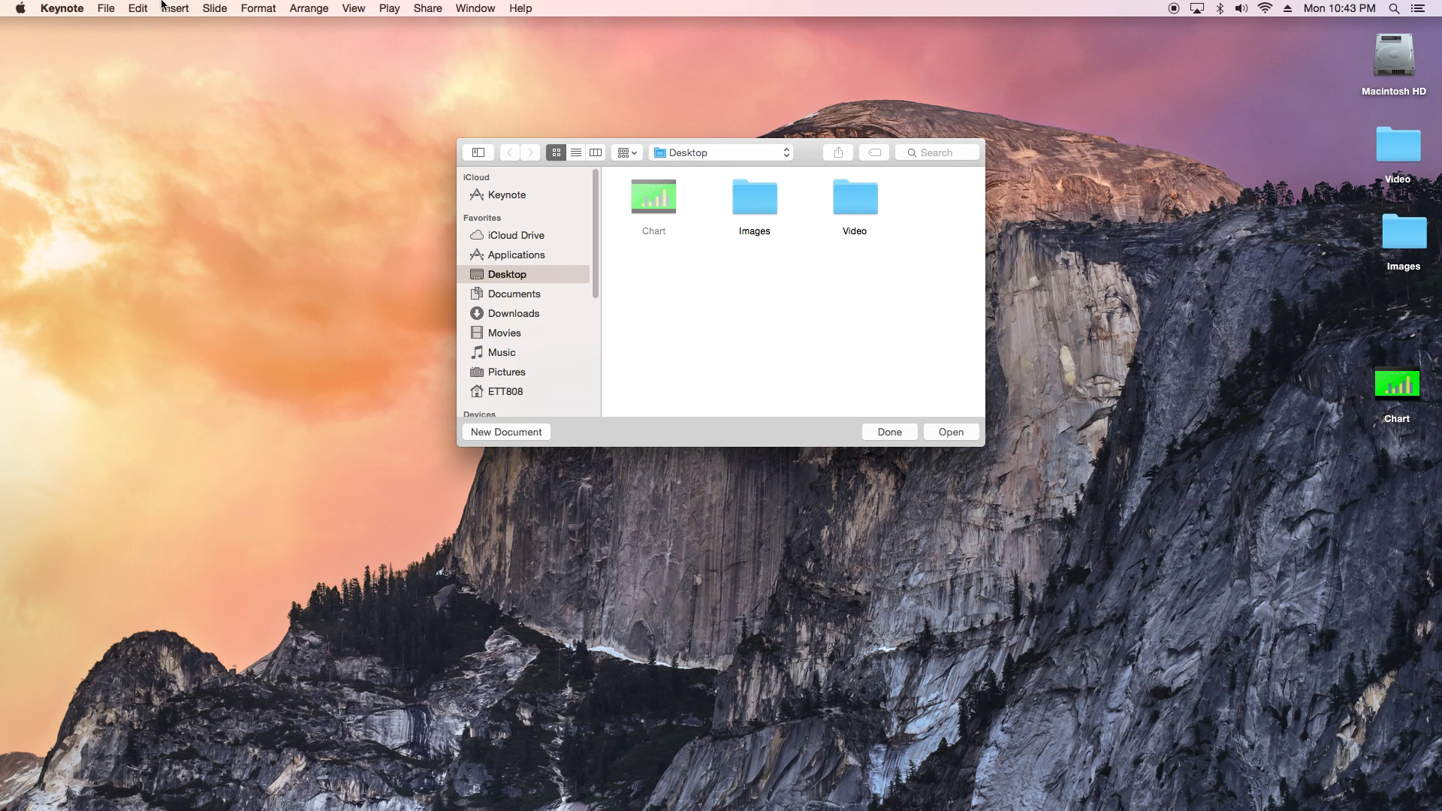
click(107, 8)
click(120, 30)
Compare the Black and White themes and create the presentation with the Black theme
click(598, 299)
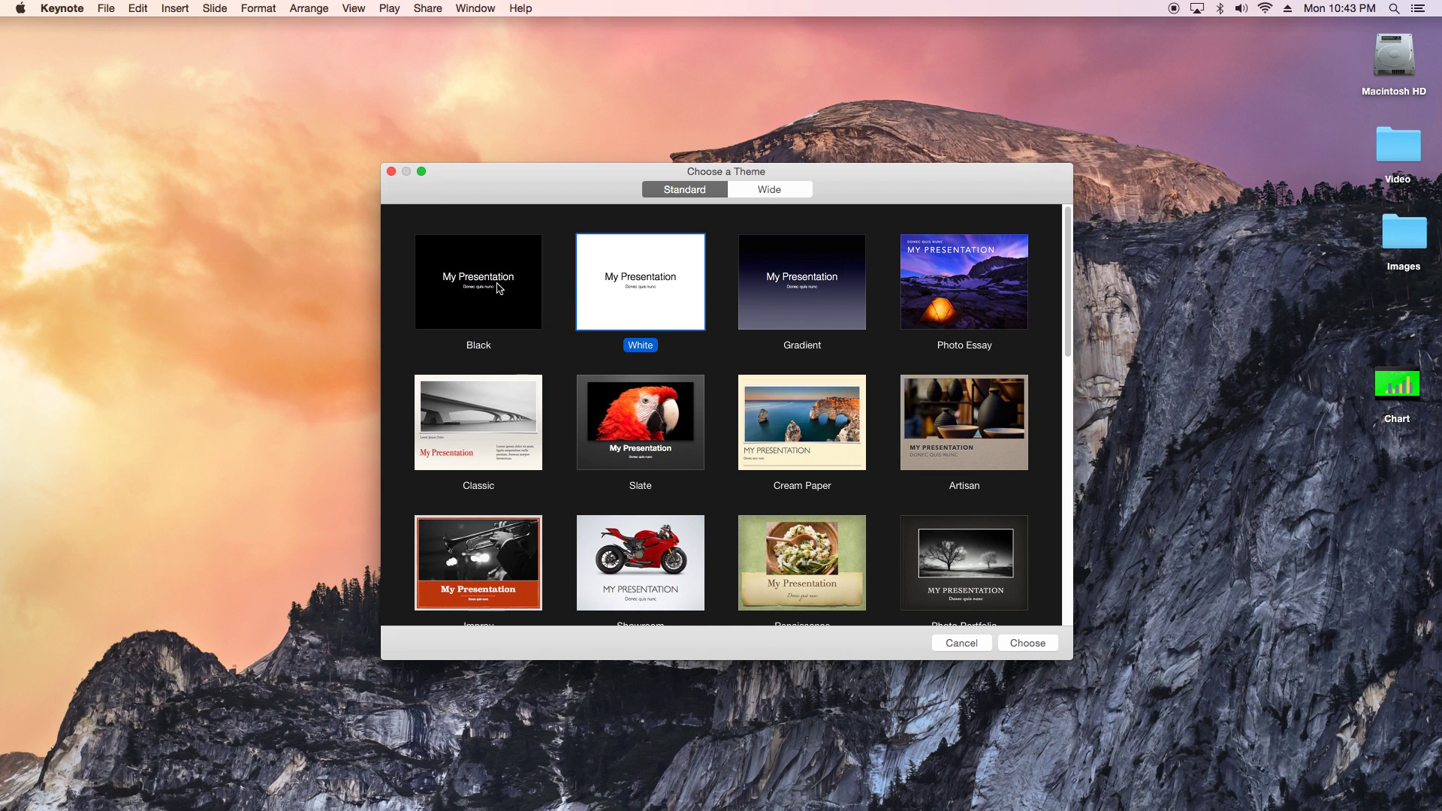
click(500, 289)
click(601, 282)
click(518, 287)
click(606, 290)
double_click(498, 285)
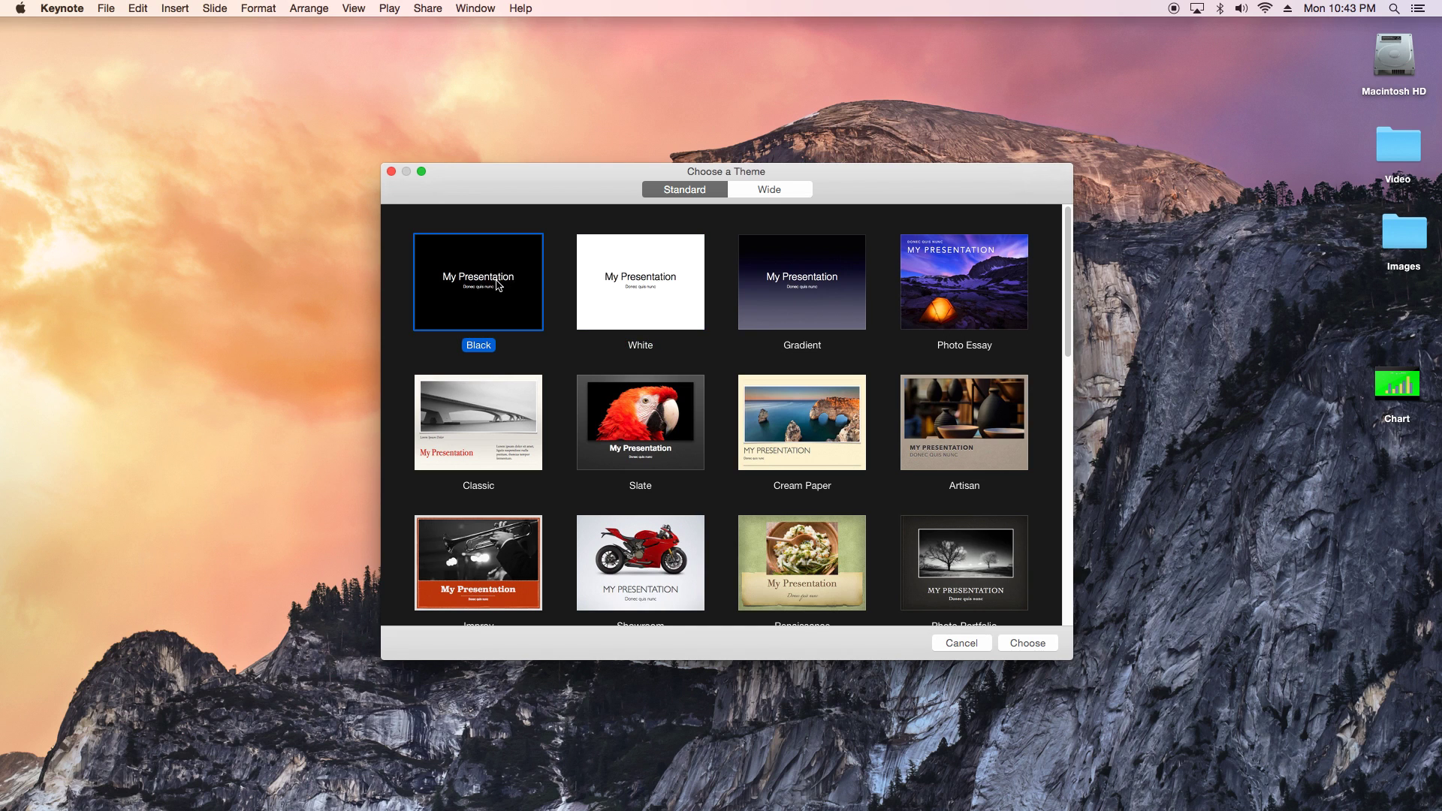
Delete the title and subtitle placeholders from the slide
click(742, 423)
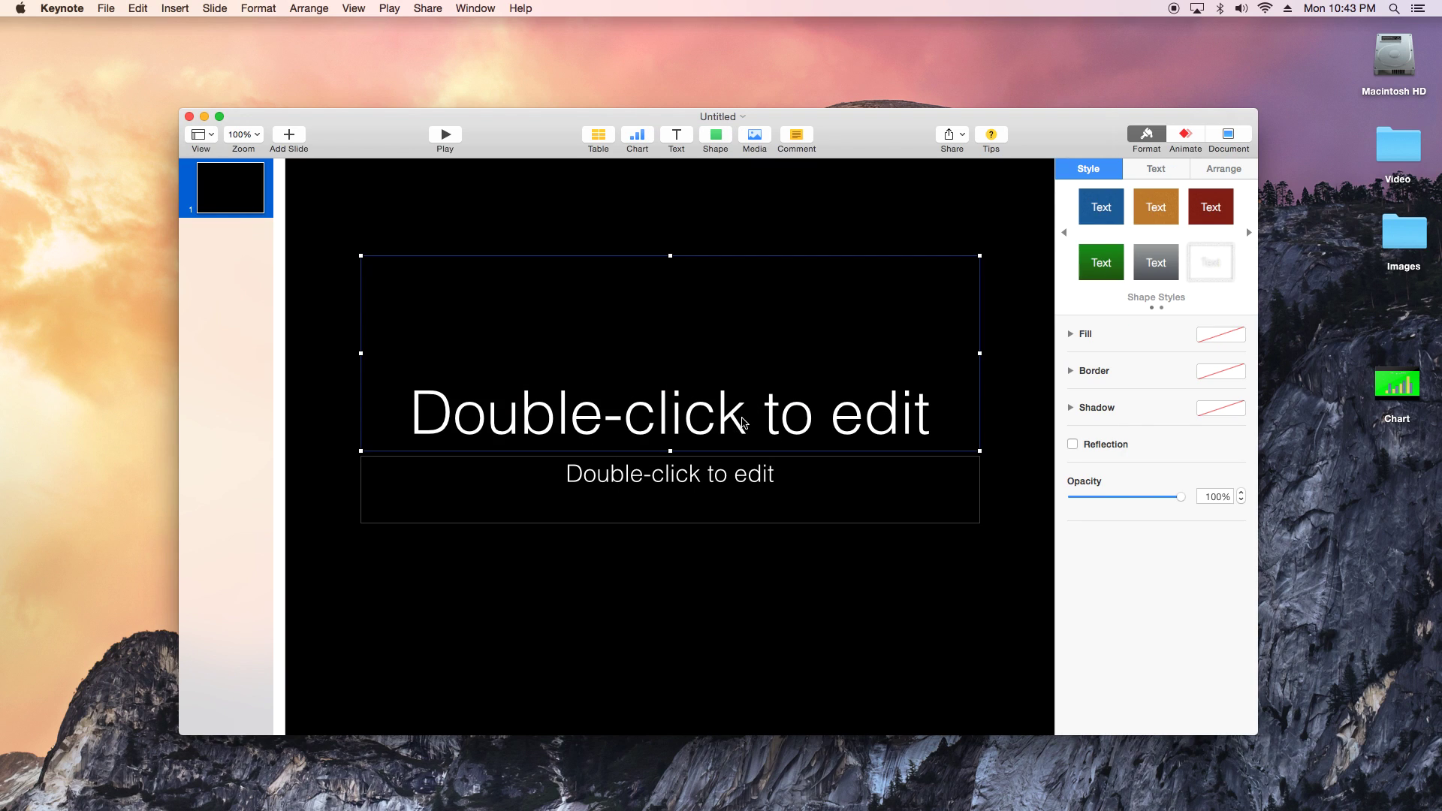
key(Delete)
click(737, 469)
key(Delete)
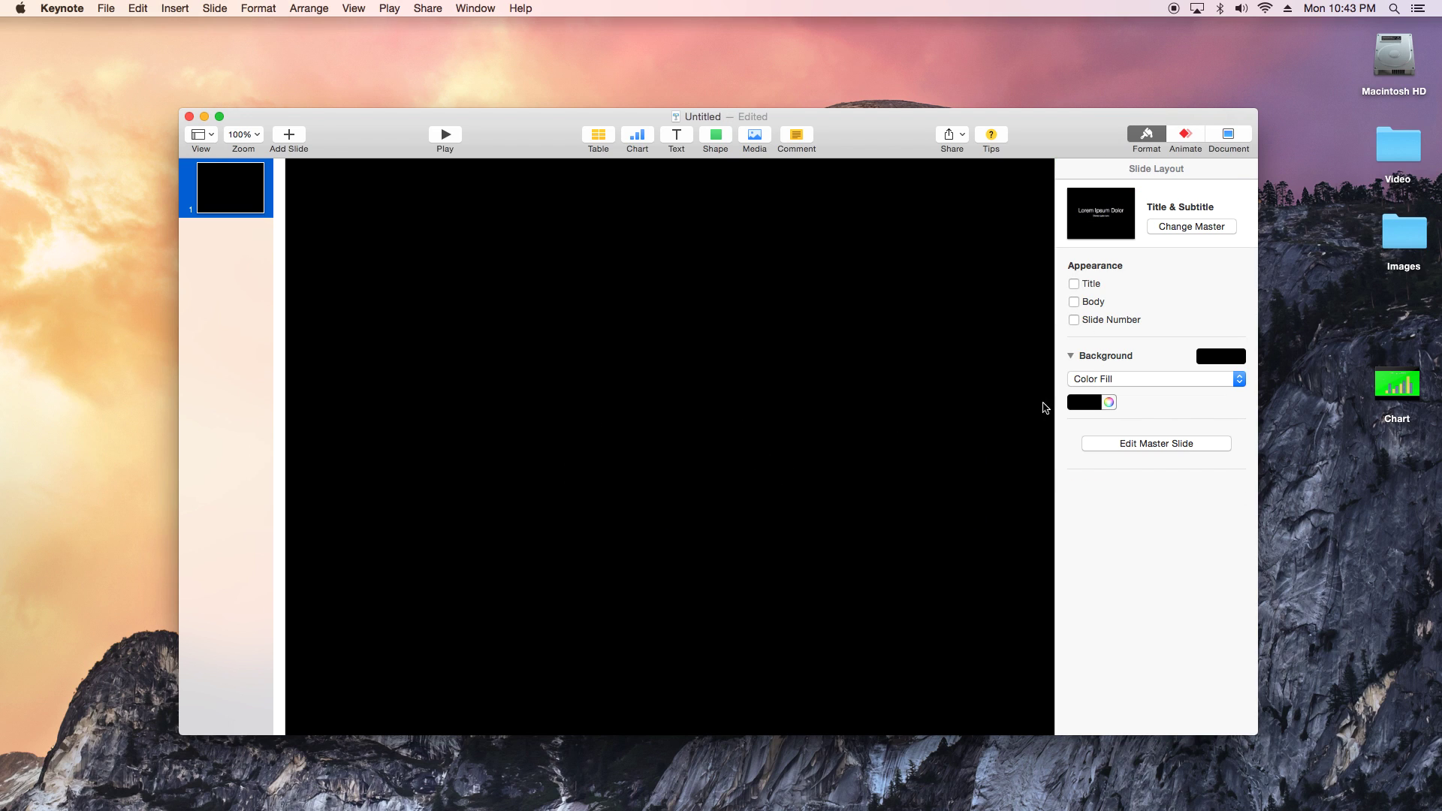
Set the slide background to a solid bright green colour fill
click(1111, 404)
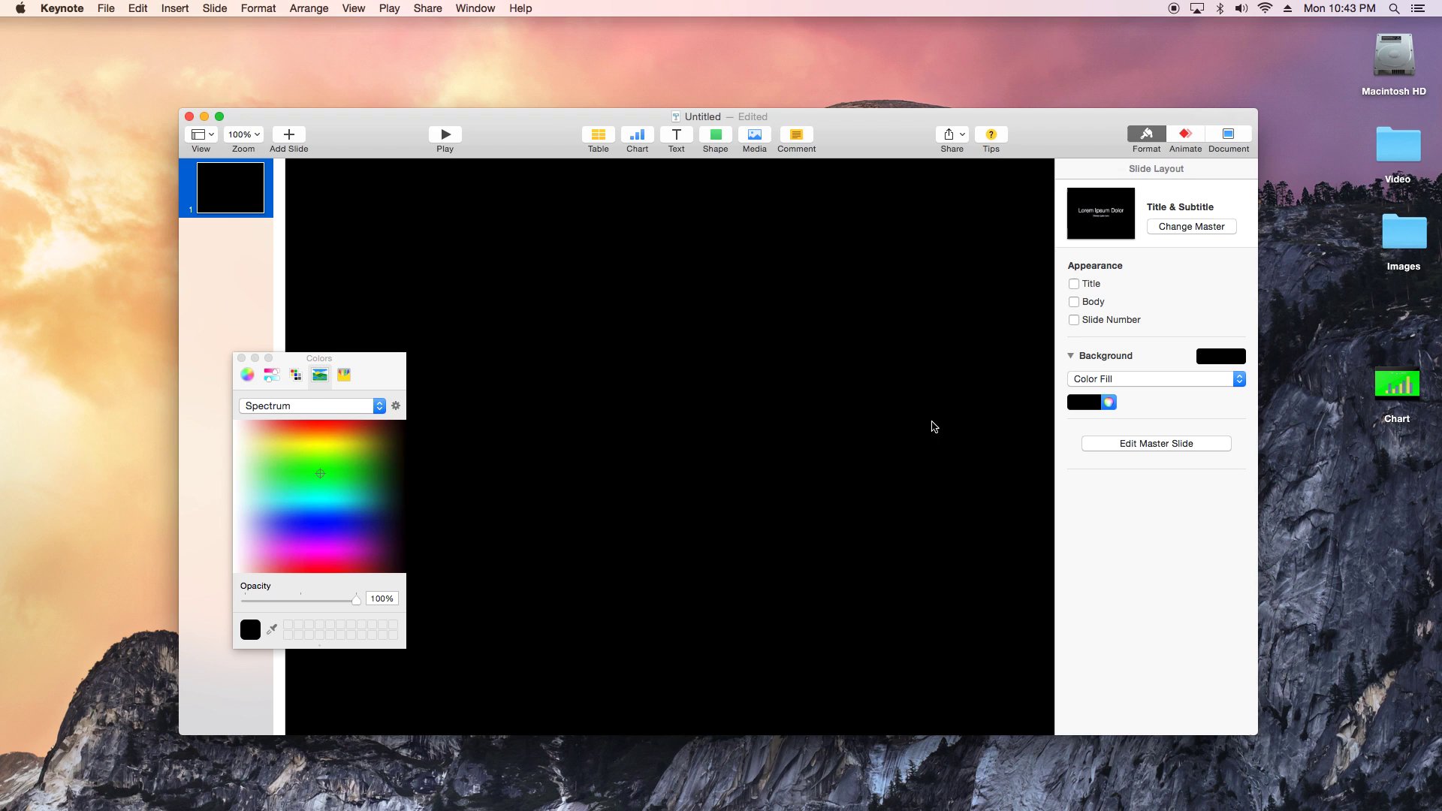
click(319, 474)
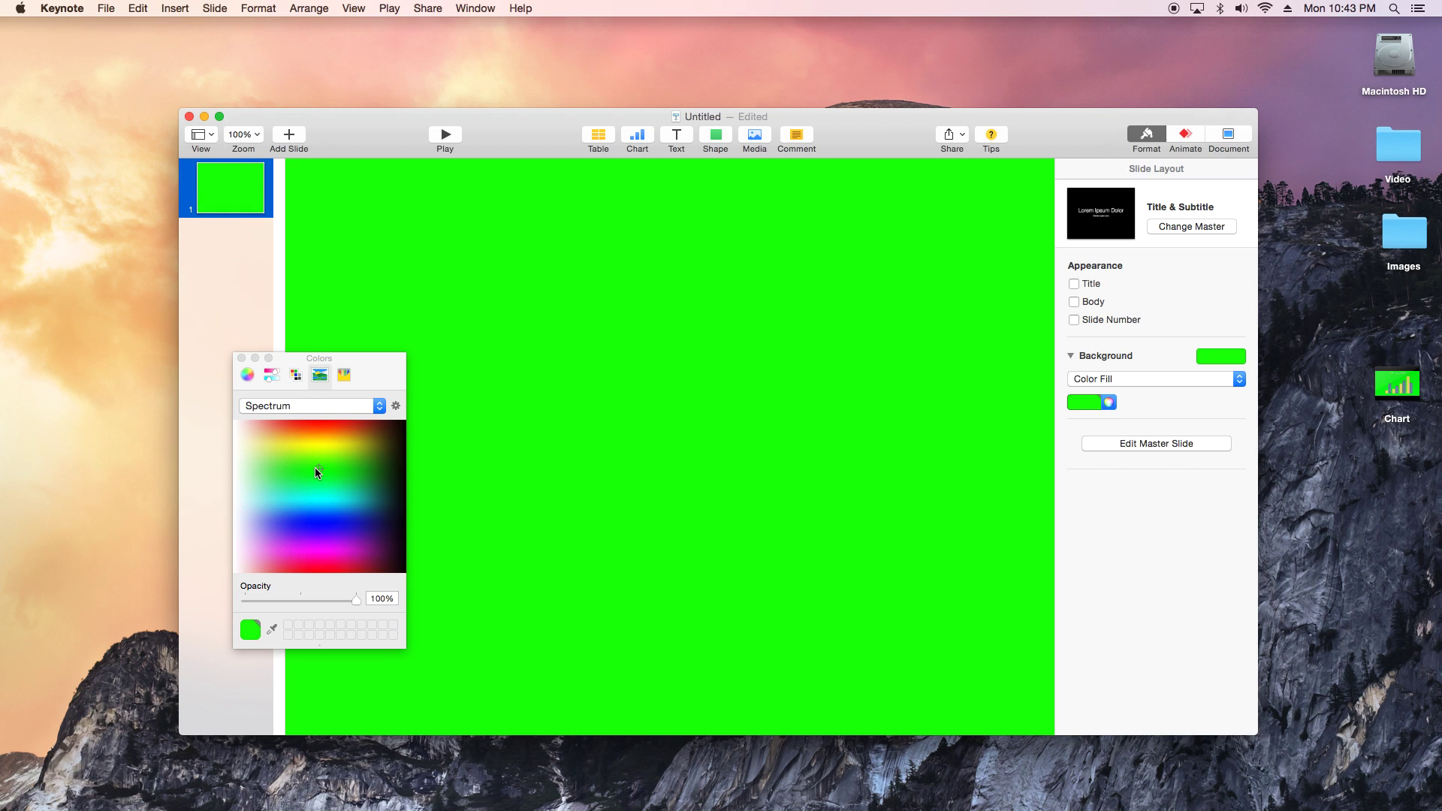
click(241, 357)
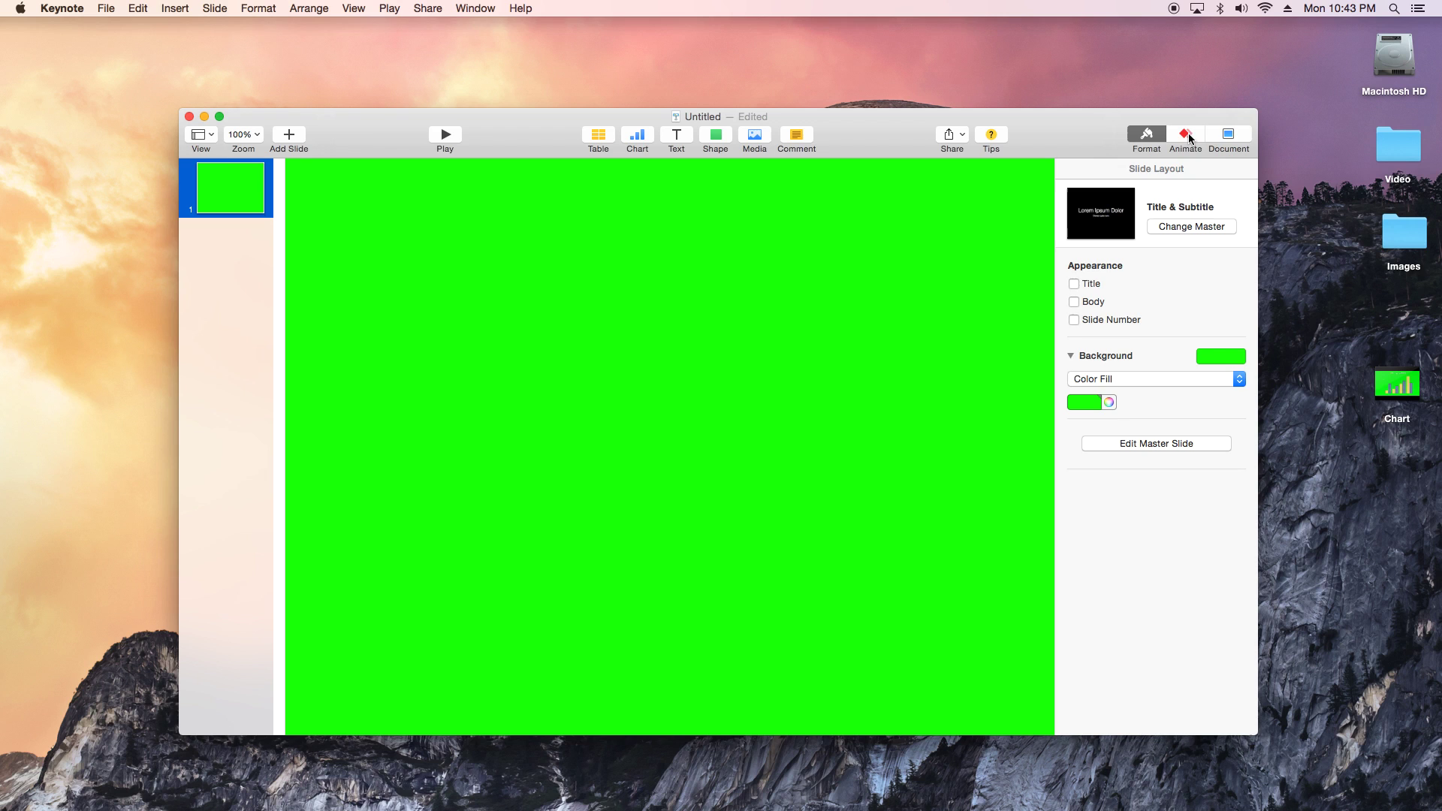
Set the slide size to Widescreen (16:9) and enlarge the Keynote window toward the upper left
click(1227, 135)
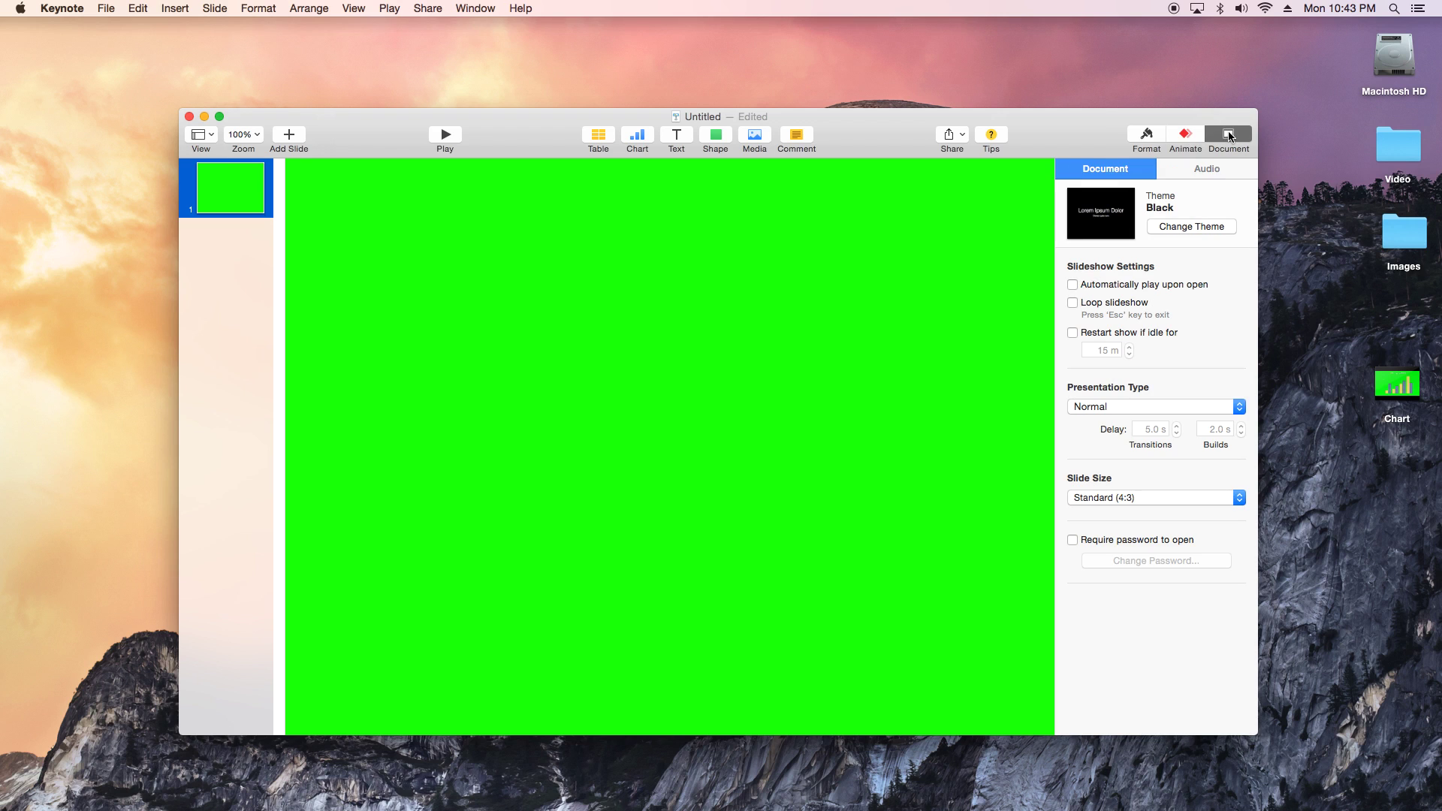
click(1165, 498)
click(1164, 506)
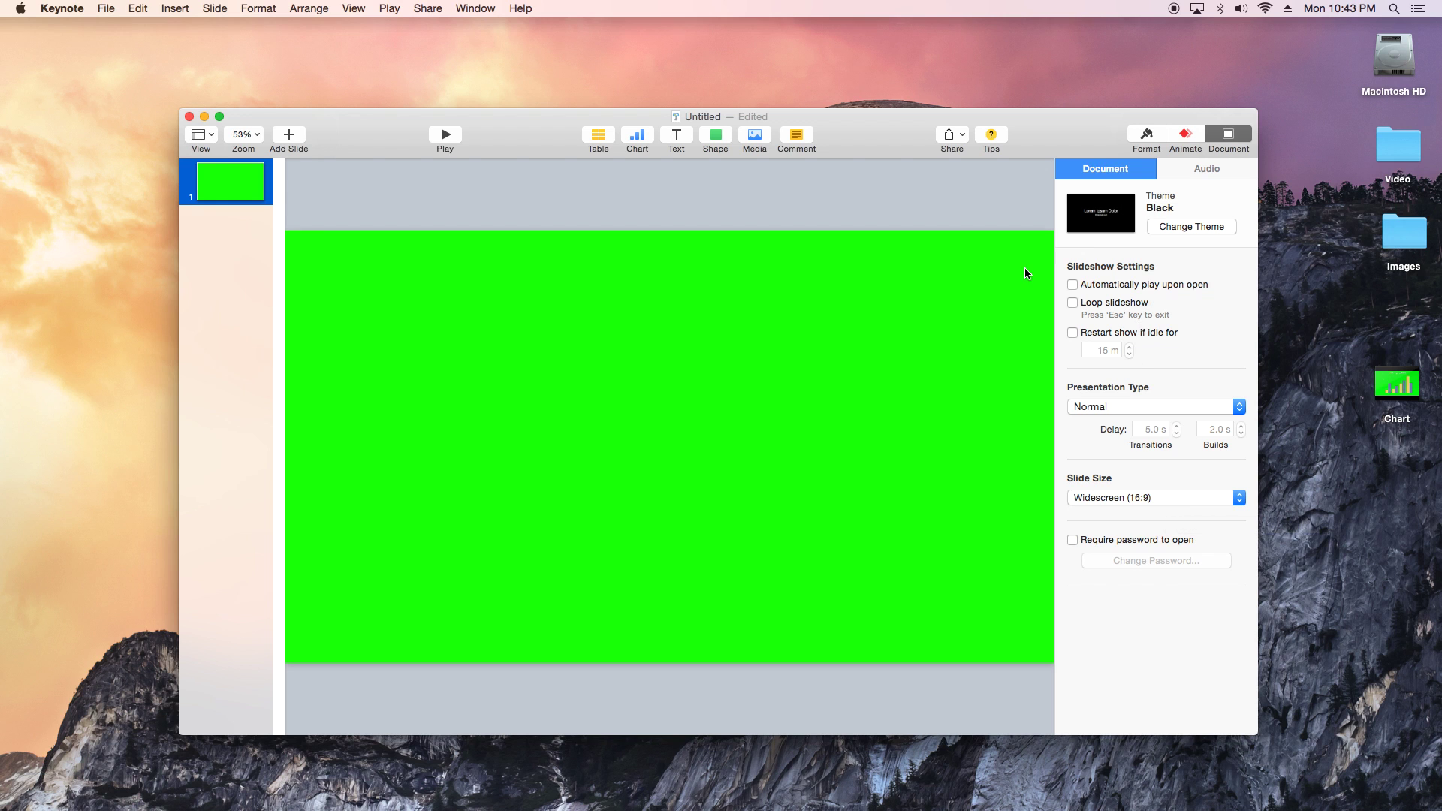
drag(864, 126, 694, 38)
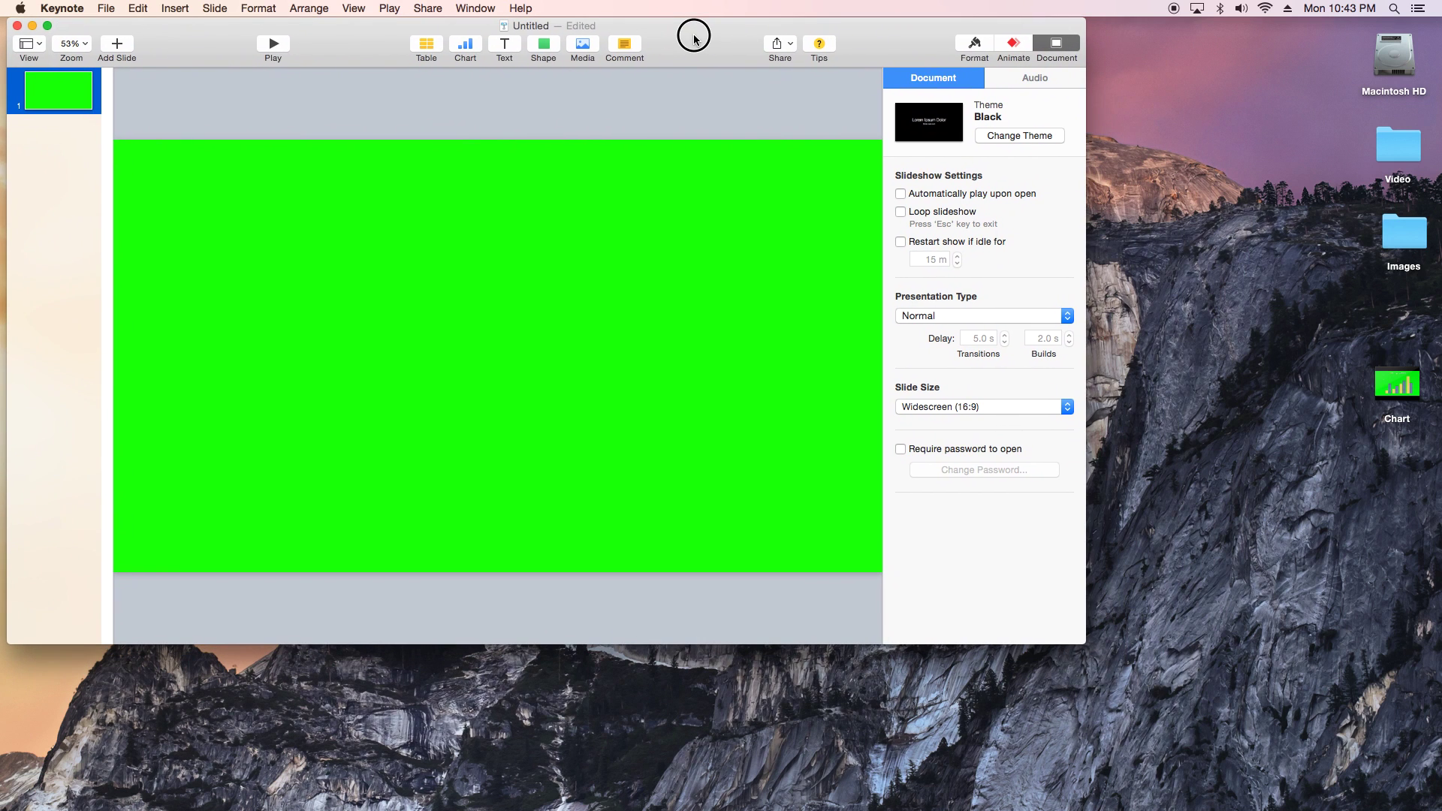
drag(1084, 642, 1419, 798)
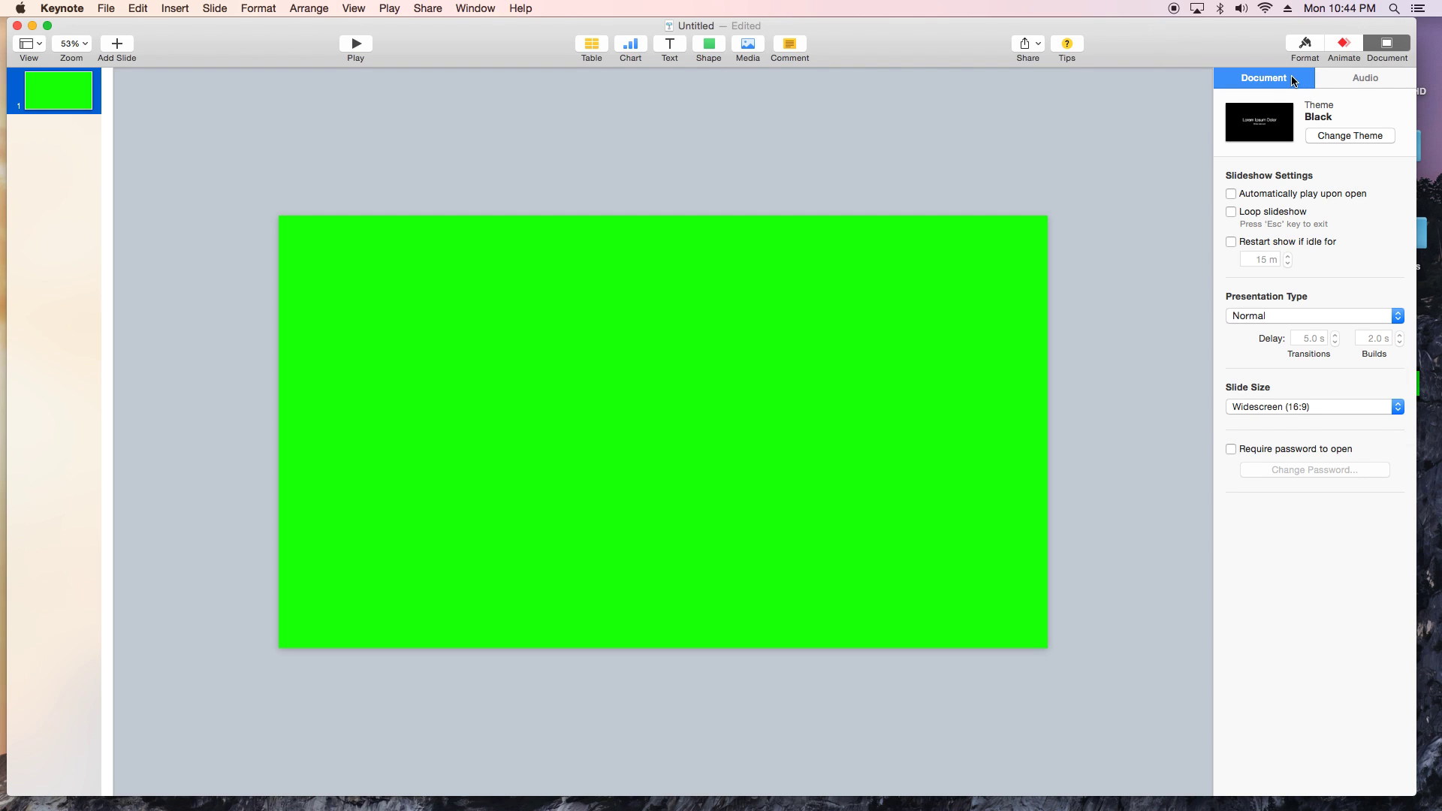
Insert a 2D column chart and nudge it slightly up and left
click(633, 46)
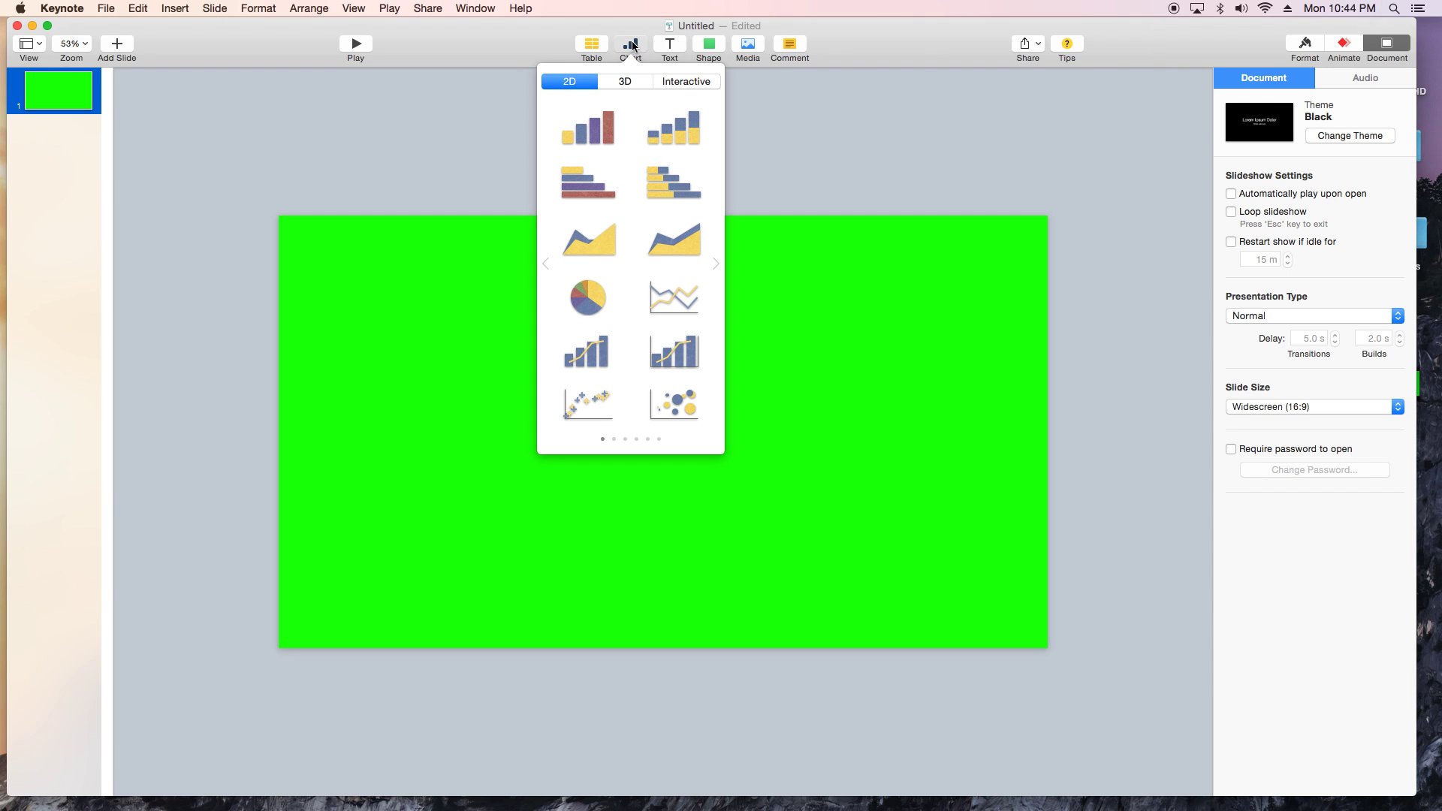
click(595, 133)
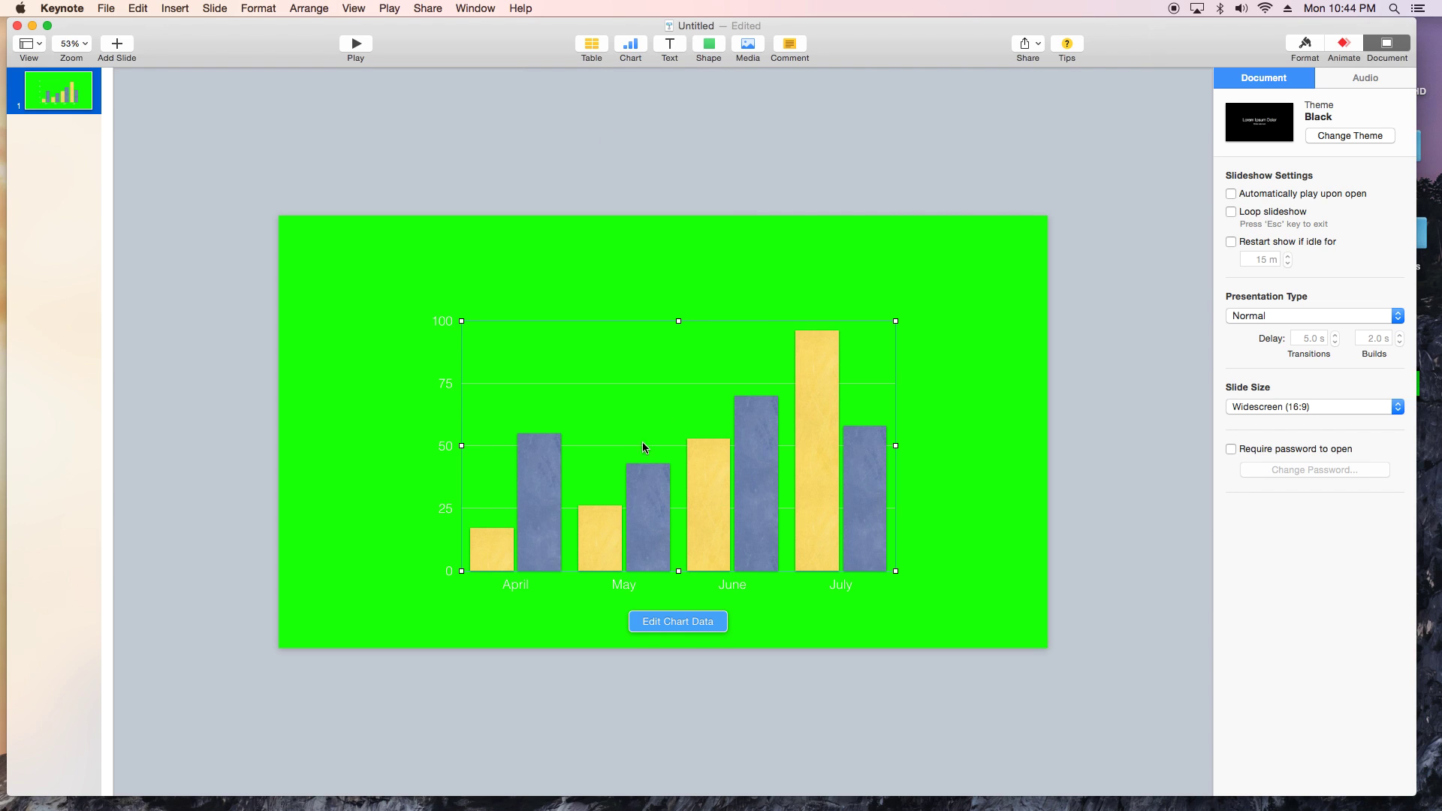
drag(658, 501, 635, 478)
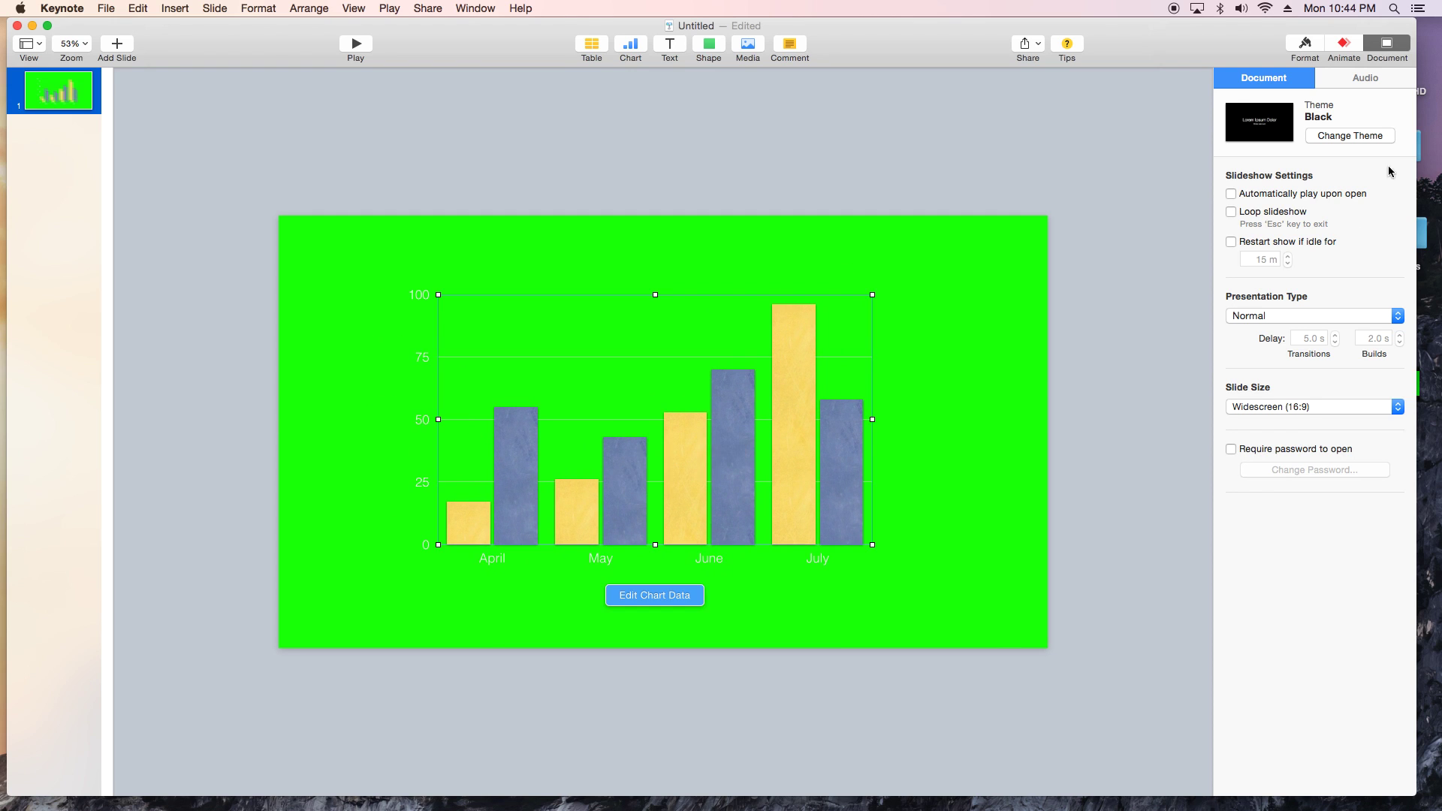
Turn on the chart title and plot-area border, leaving the legend off
click(1305, 46)
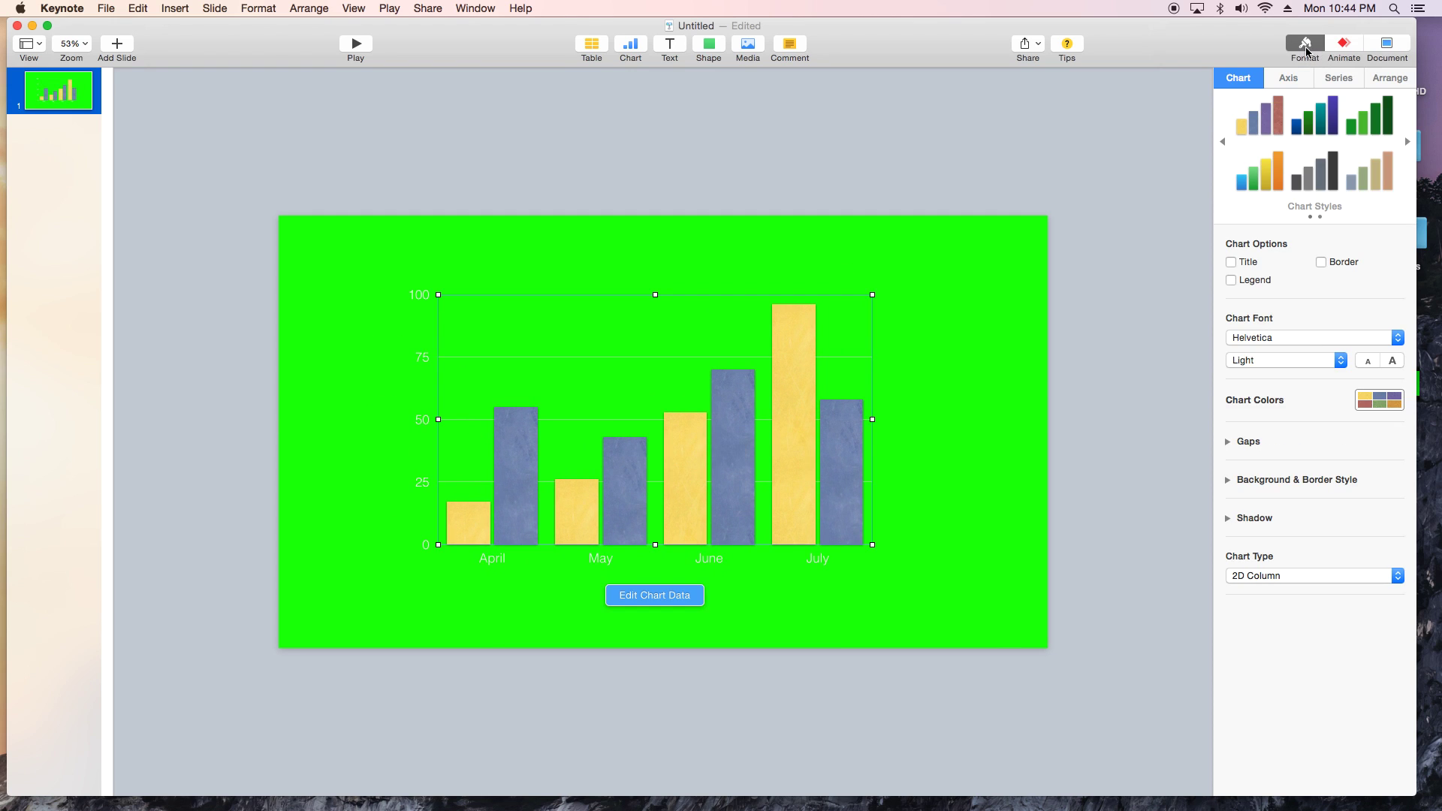
click(1231, 262)
click(1321, 263)
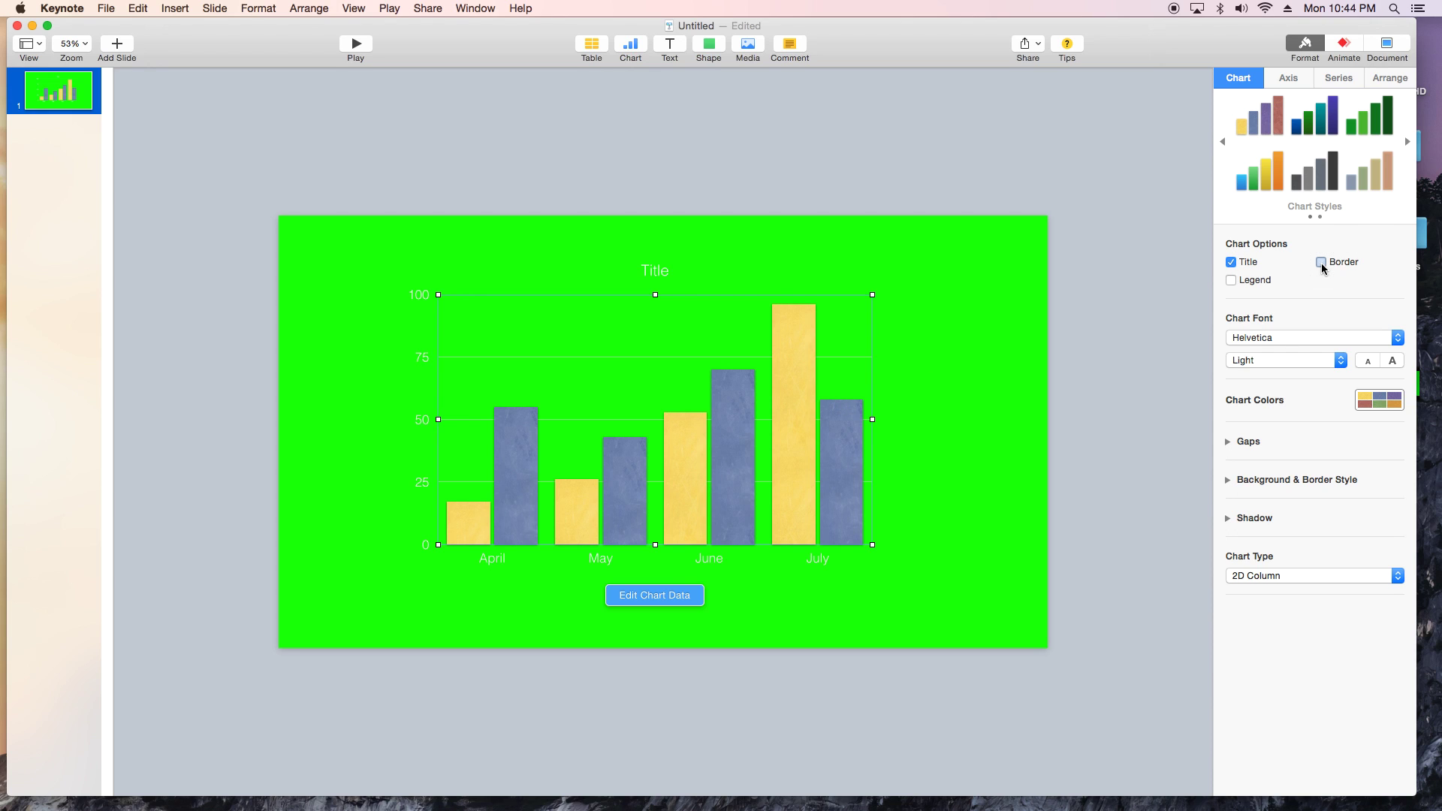
click(1231, 280)
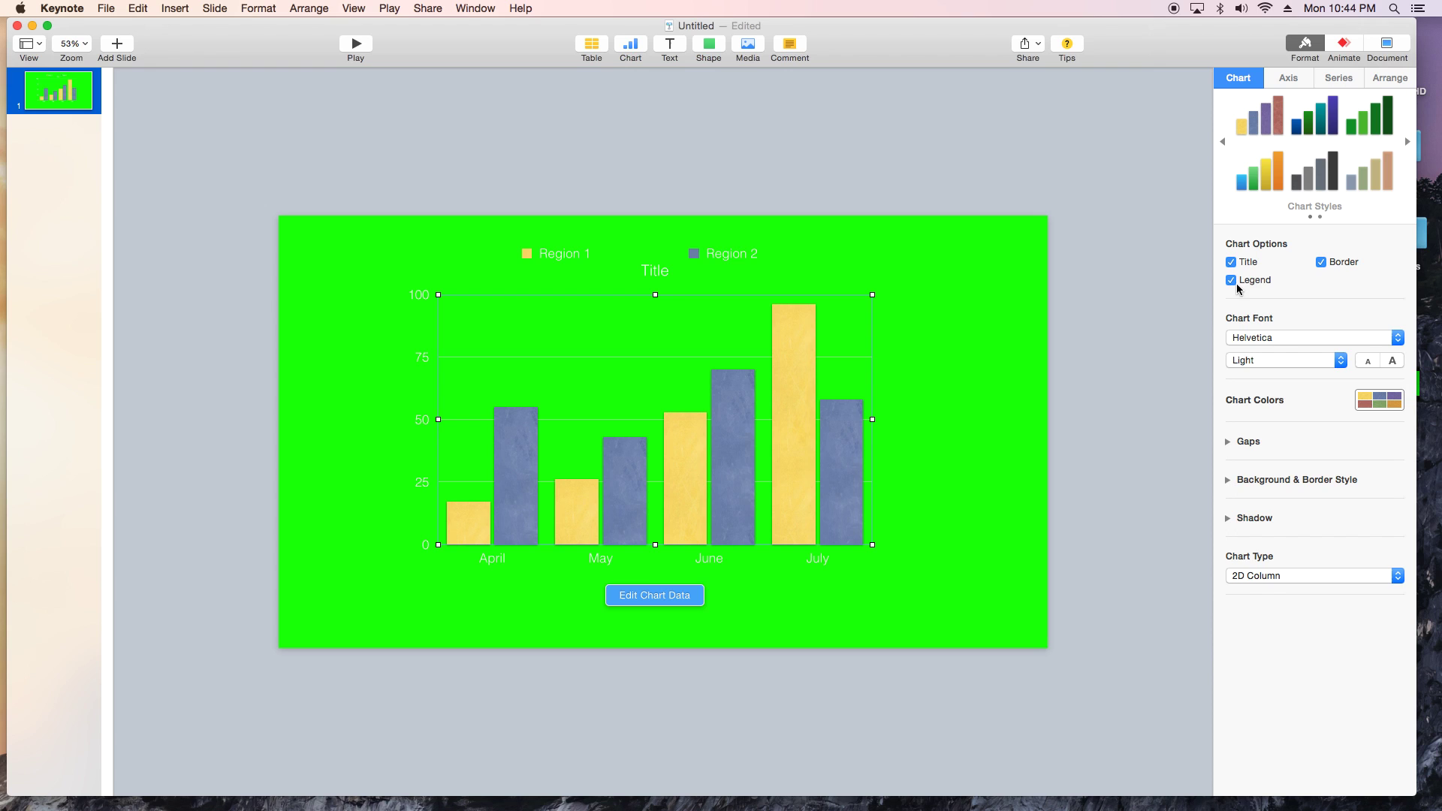
click(1237, 284)
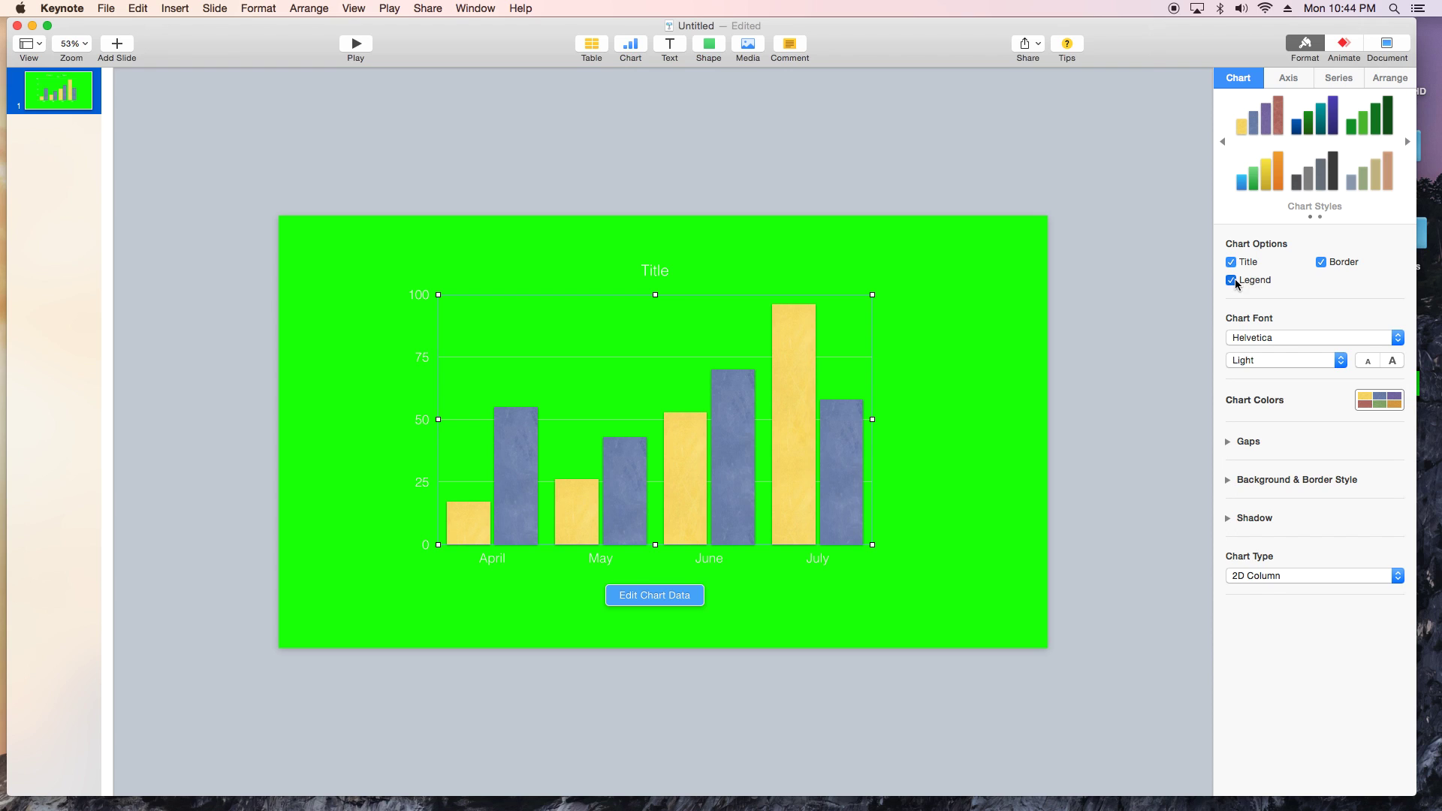
Make the chart text bold and apply the two-tone blue colour palette to the columns
click(1295, 361)
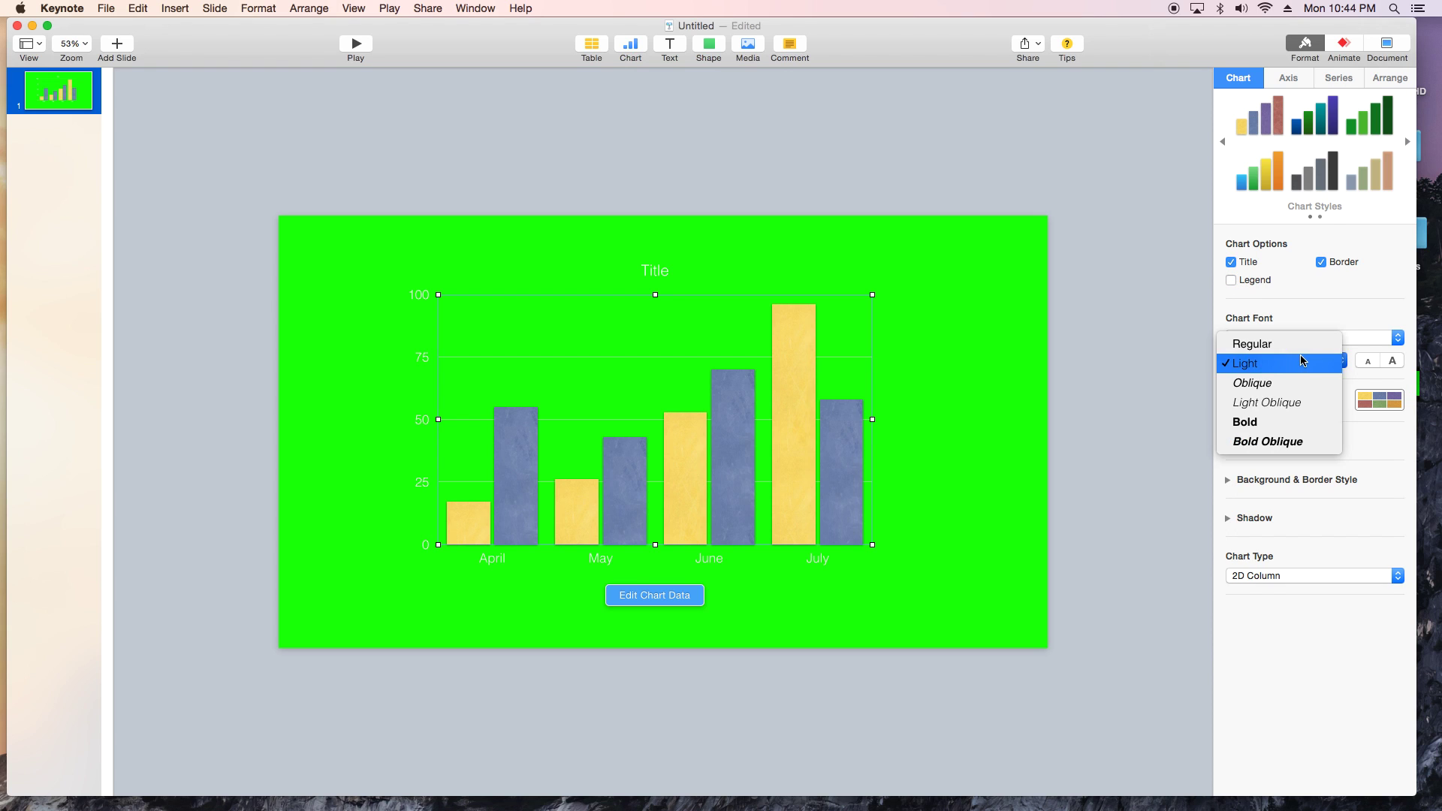
click(1294, 423)
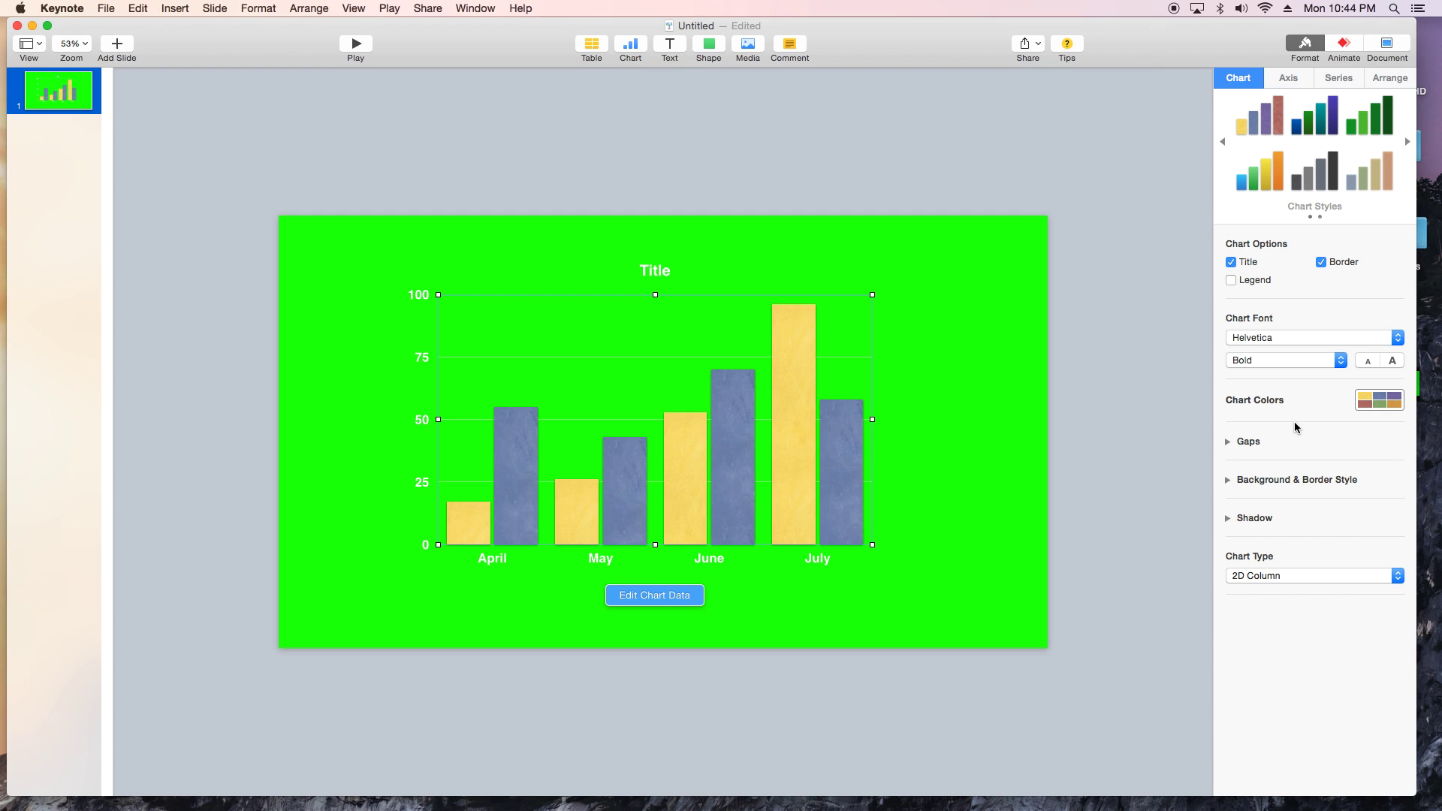
click(1379, 400)
click(1334, 481)
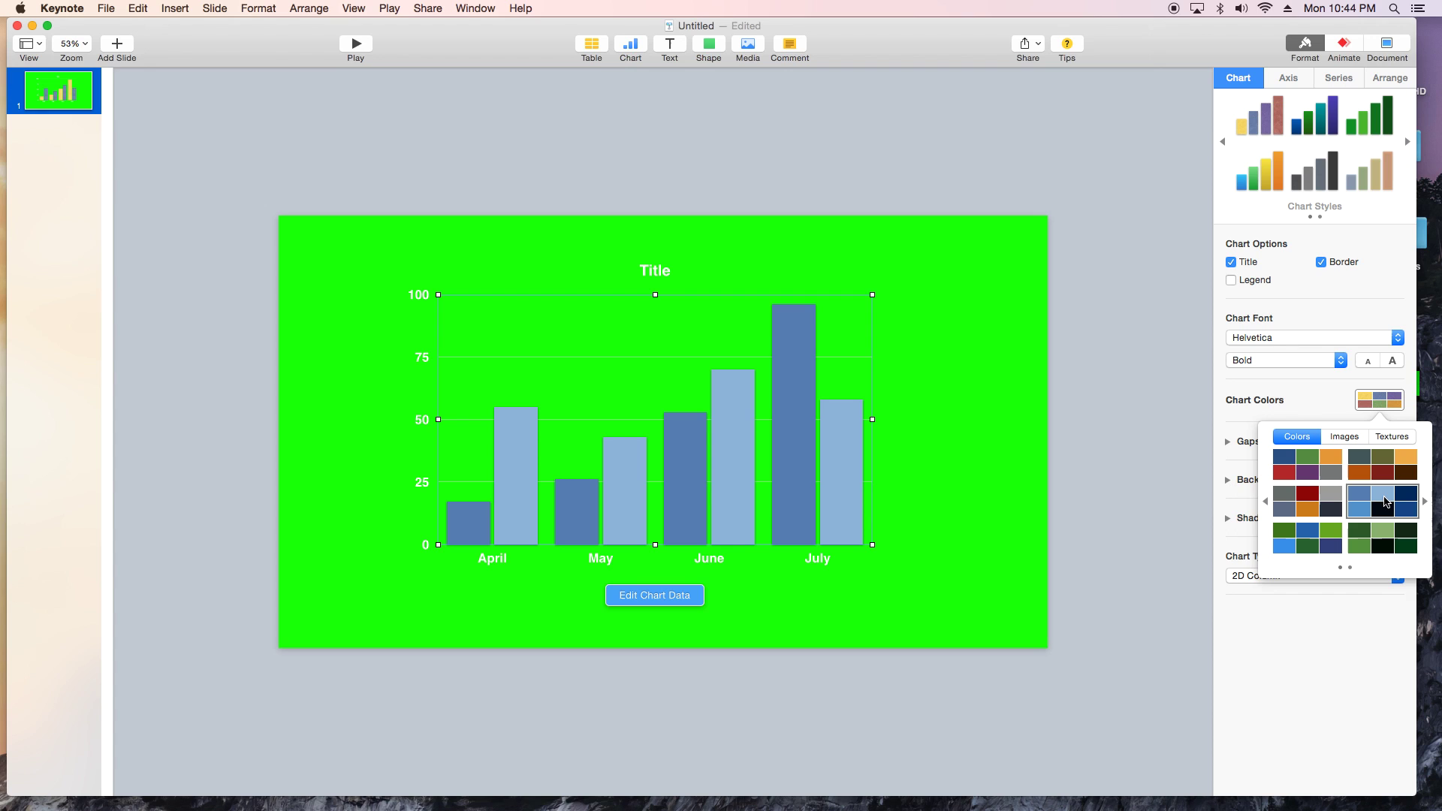
click(1384, 503)
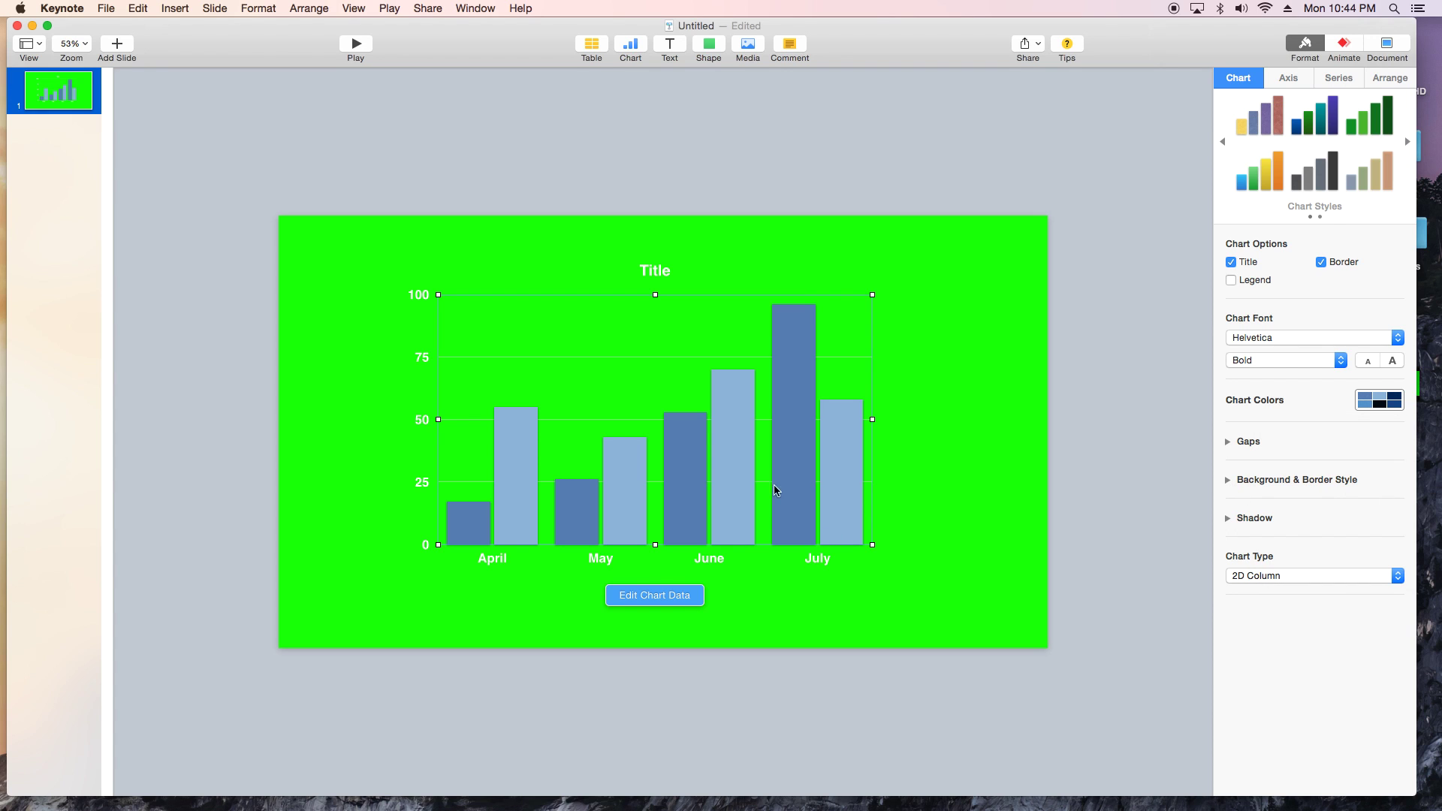
click(655, 270)
Replace the chart title text with 'iMovie Tutorials' and deselect the slide
double_click(655, 271)
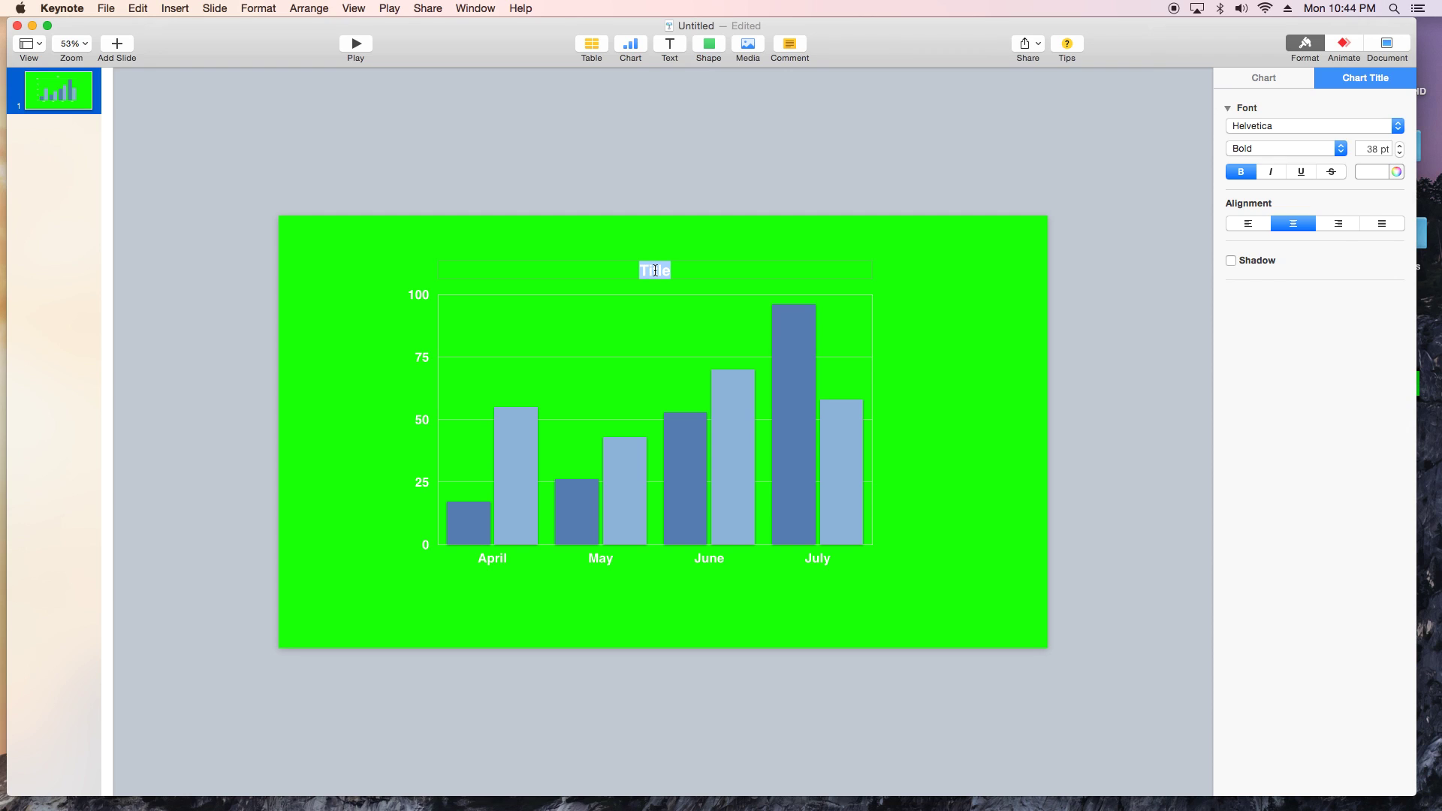
text(iMovie Tutorials)
key(Escape)
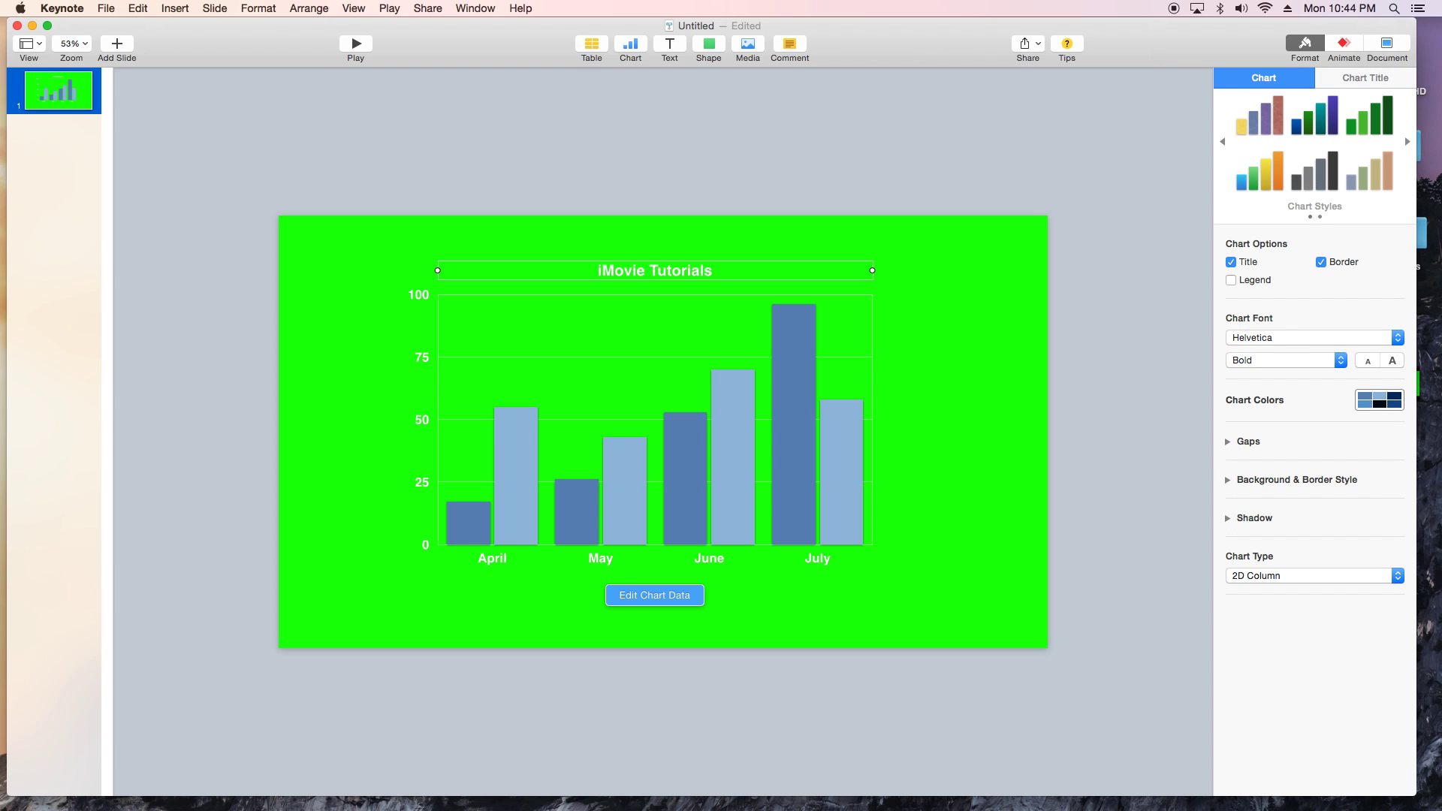
click(484, 563)
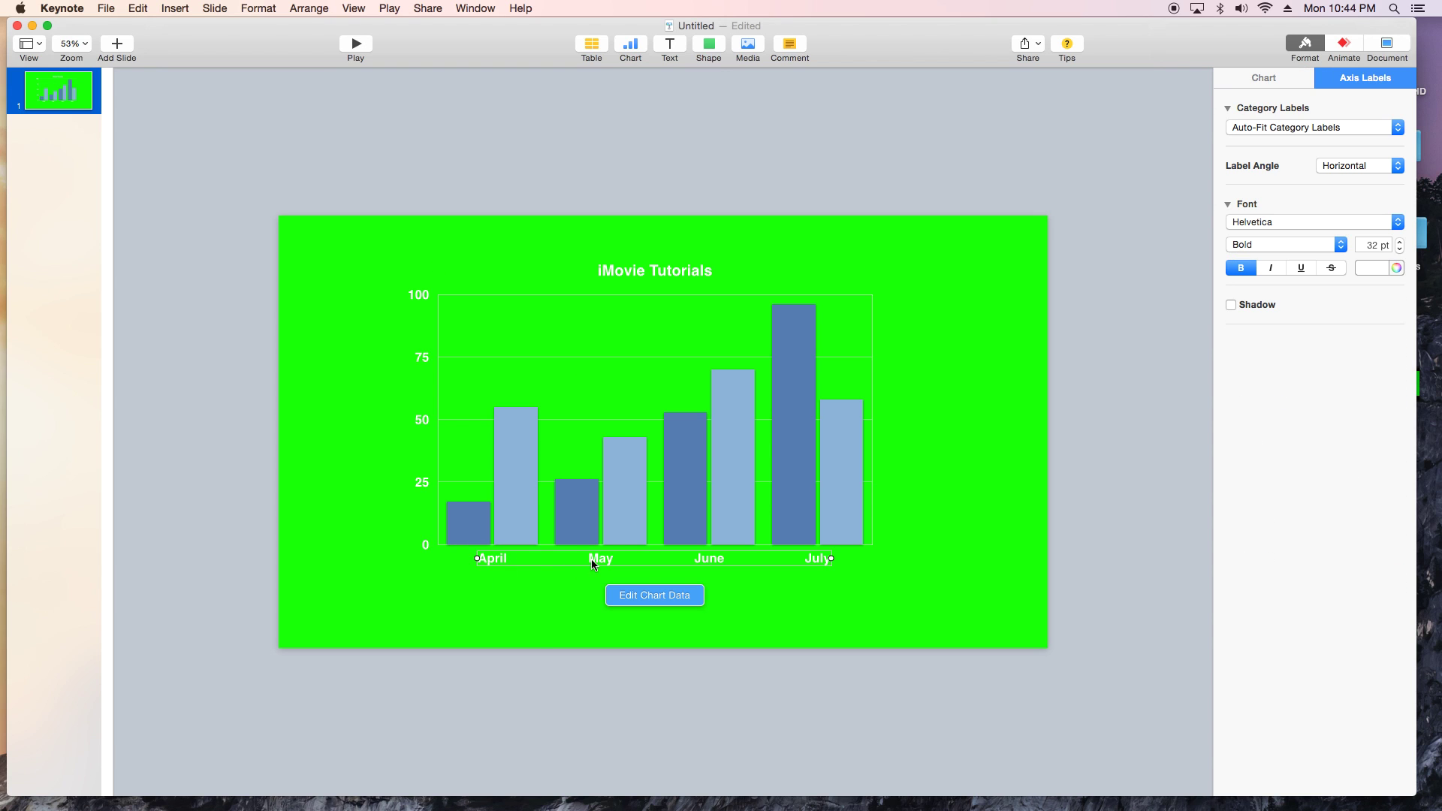
click(742, 250)
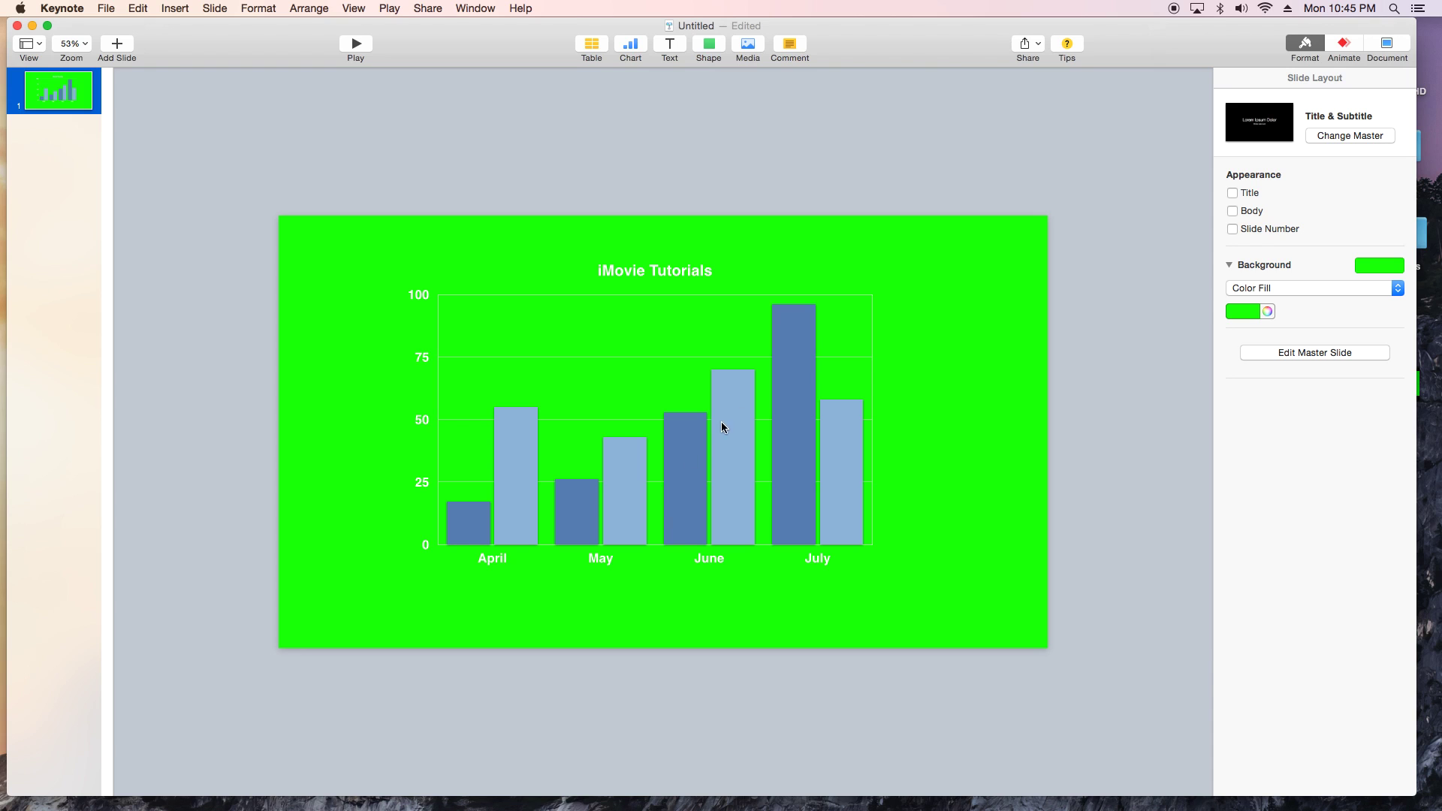
Give the chart a Blinds build-in effect and preview it twice
click(803, 407)
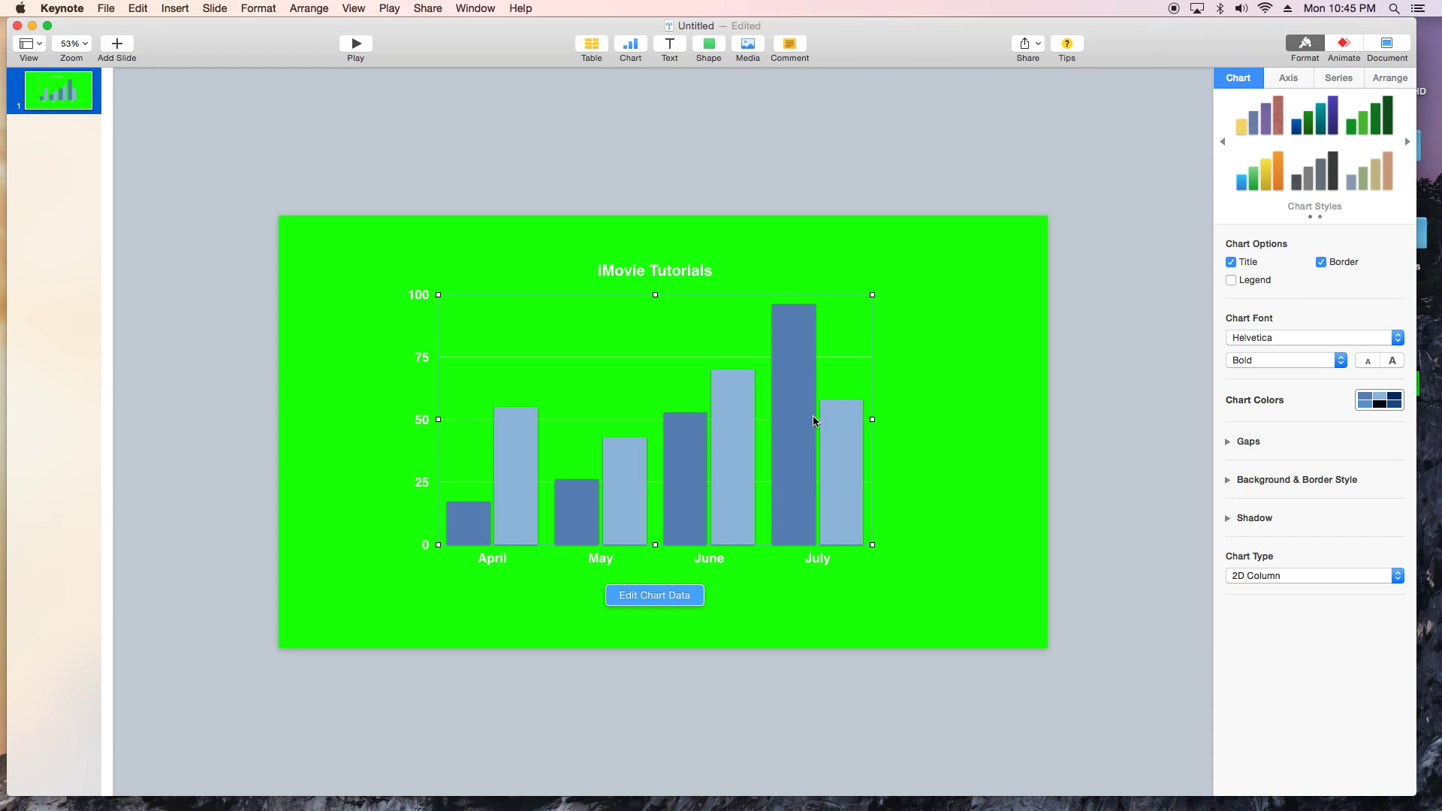
click(1338, 43)
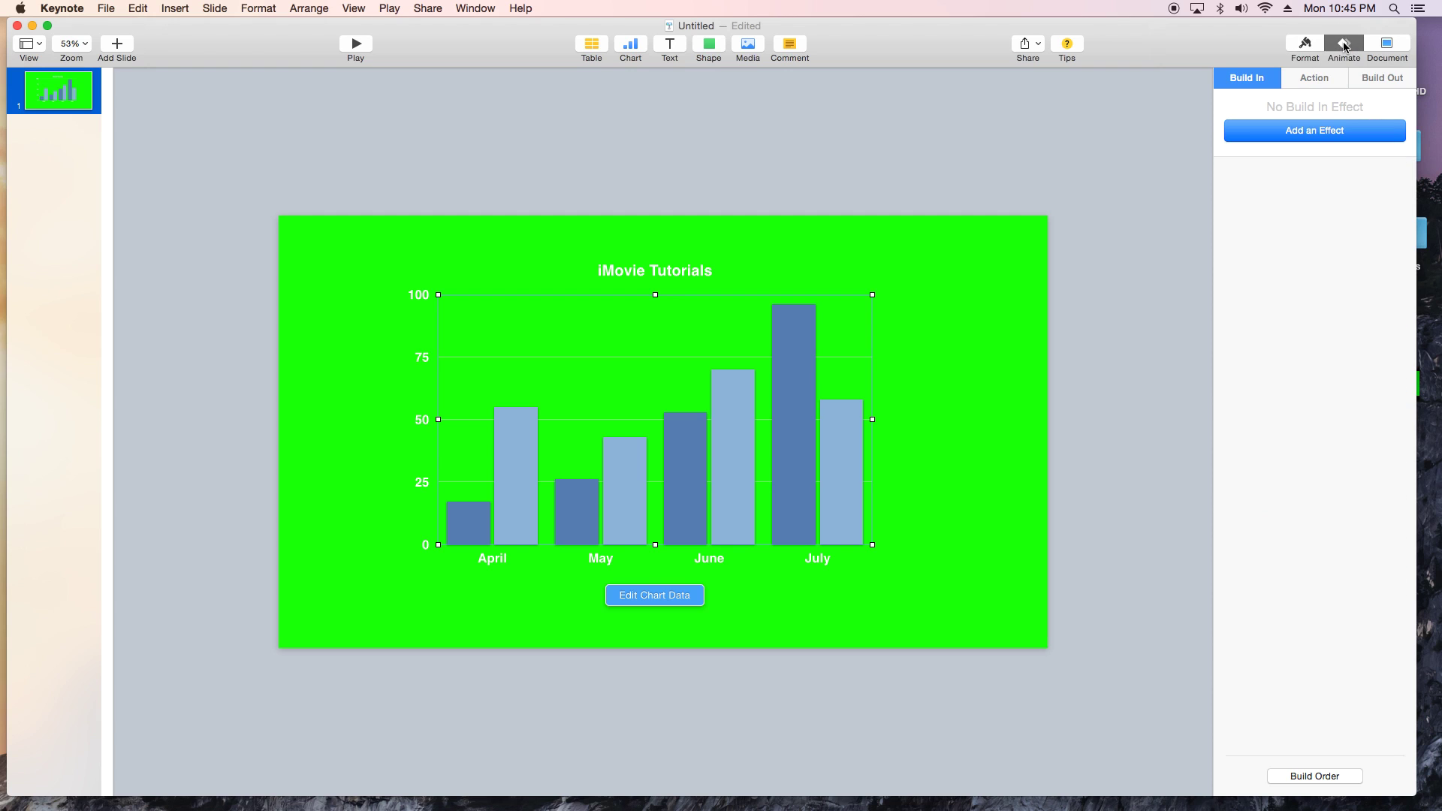
click(1310, 135)
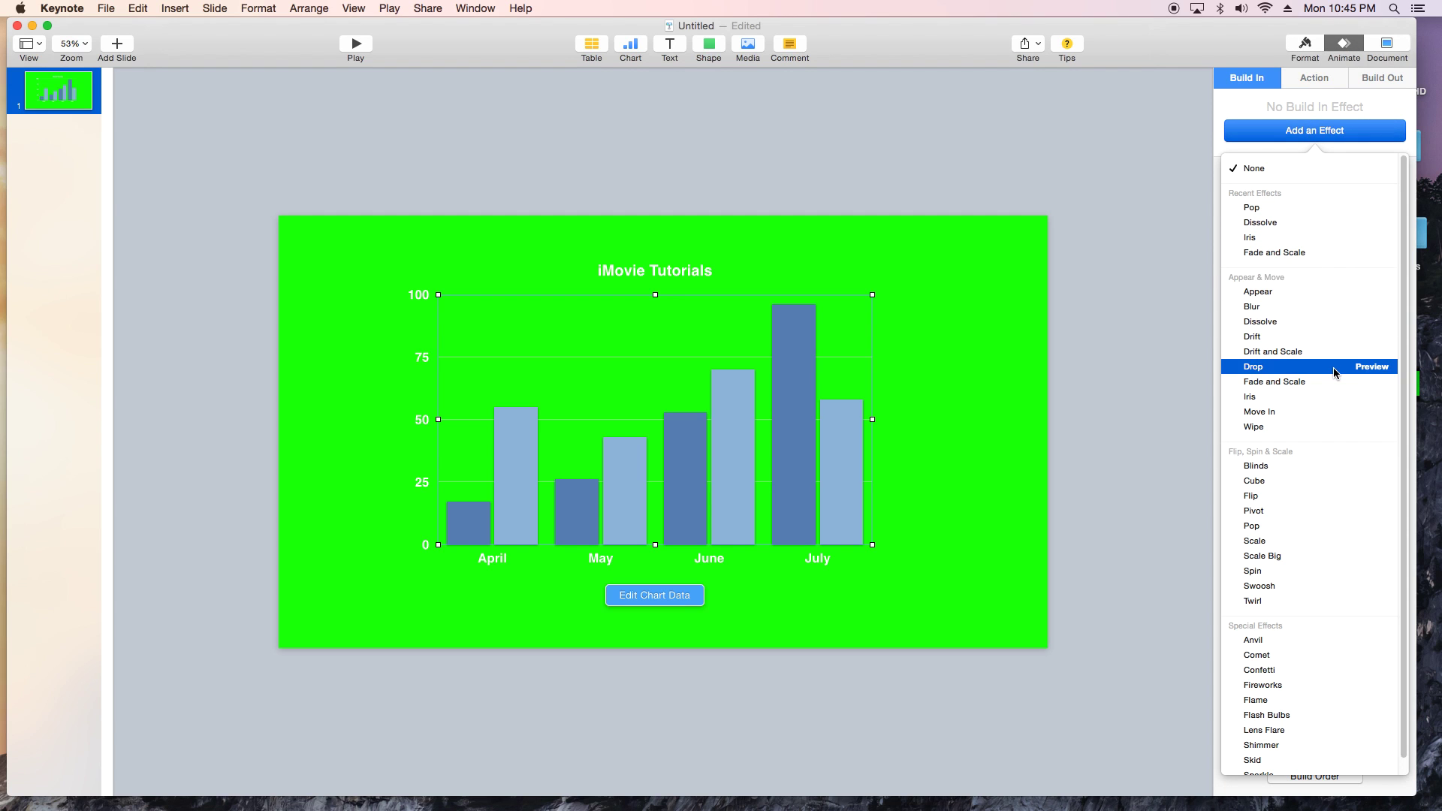
scroll(1337, 379, down, 1)
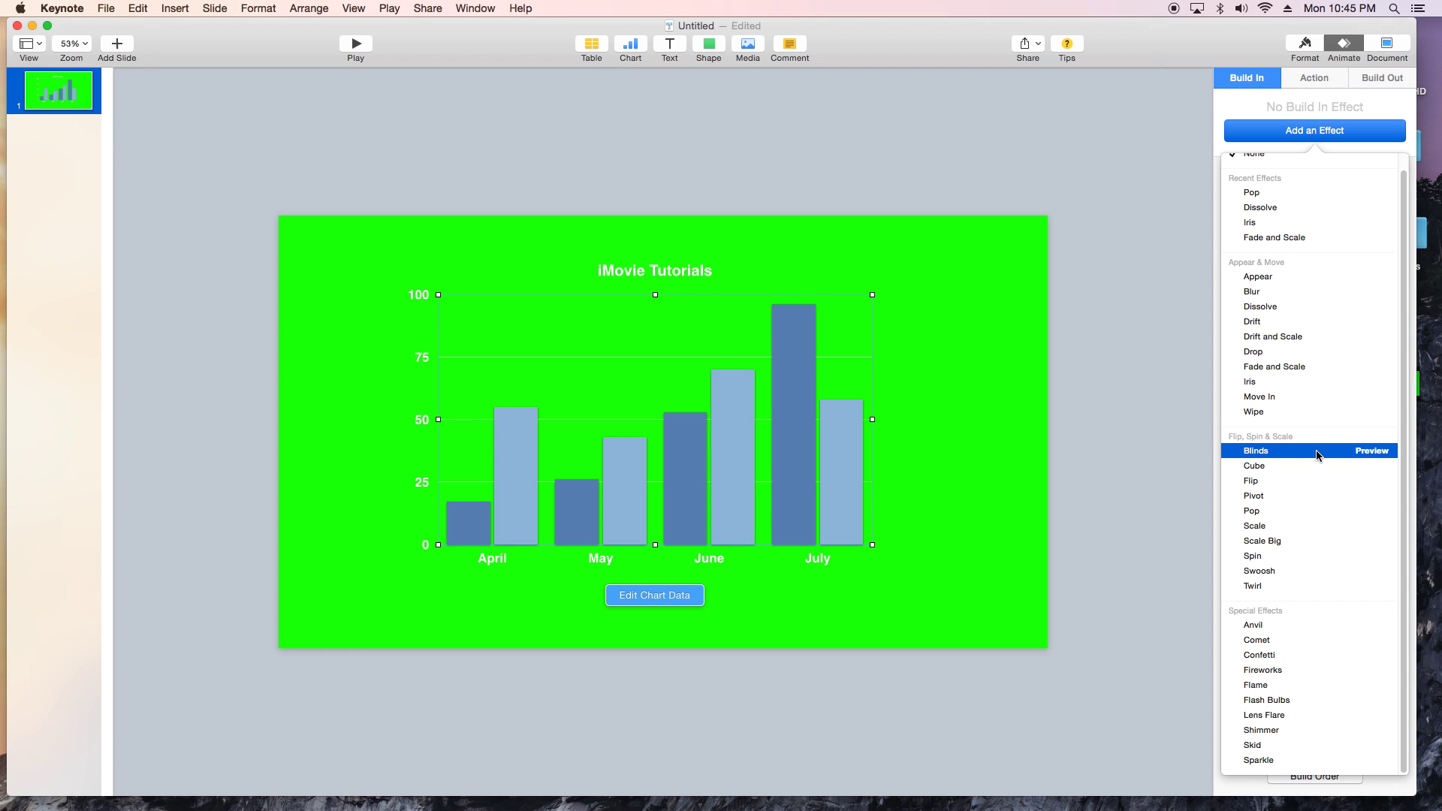
click(1256, 451)
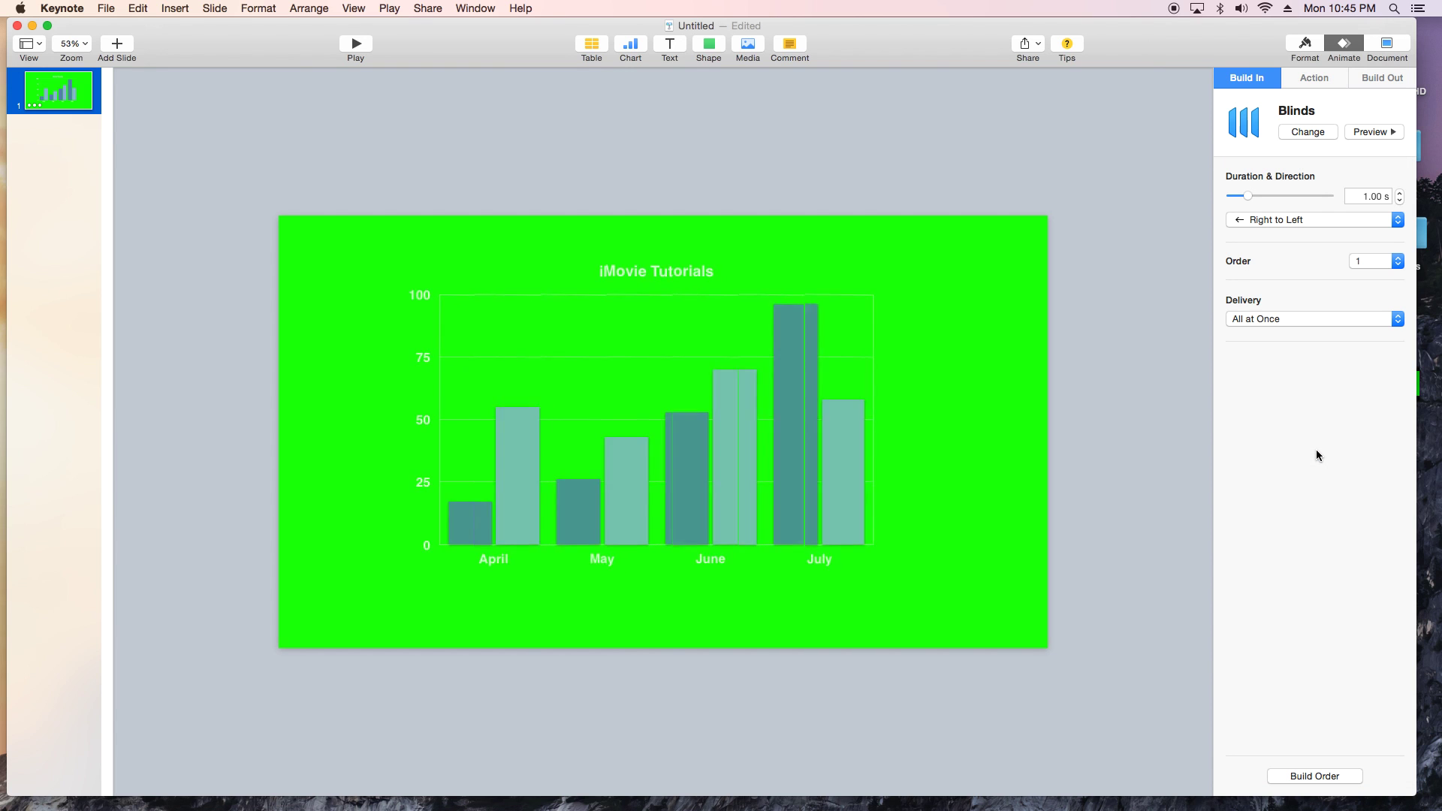
click(1374, 131)
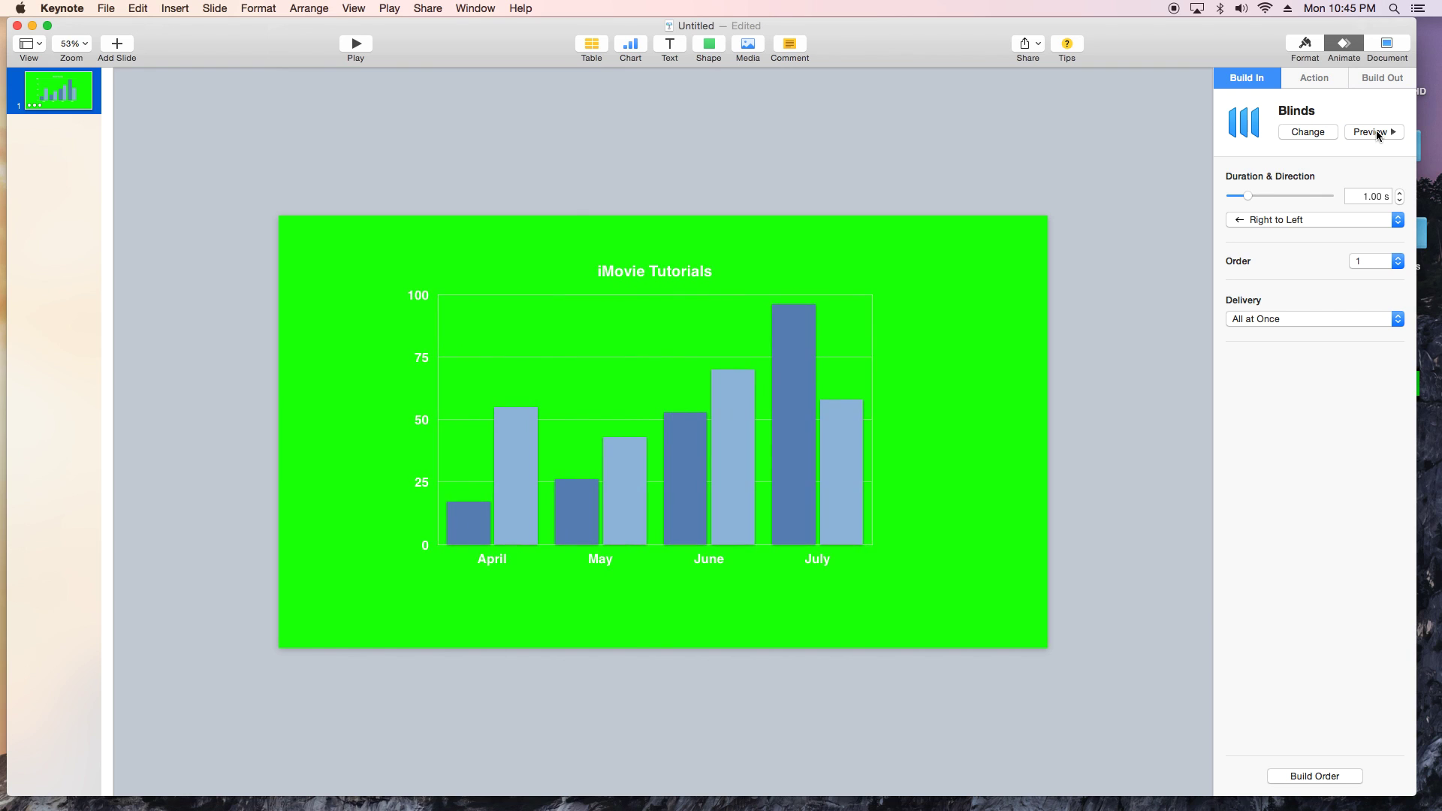
click(1374, 132)
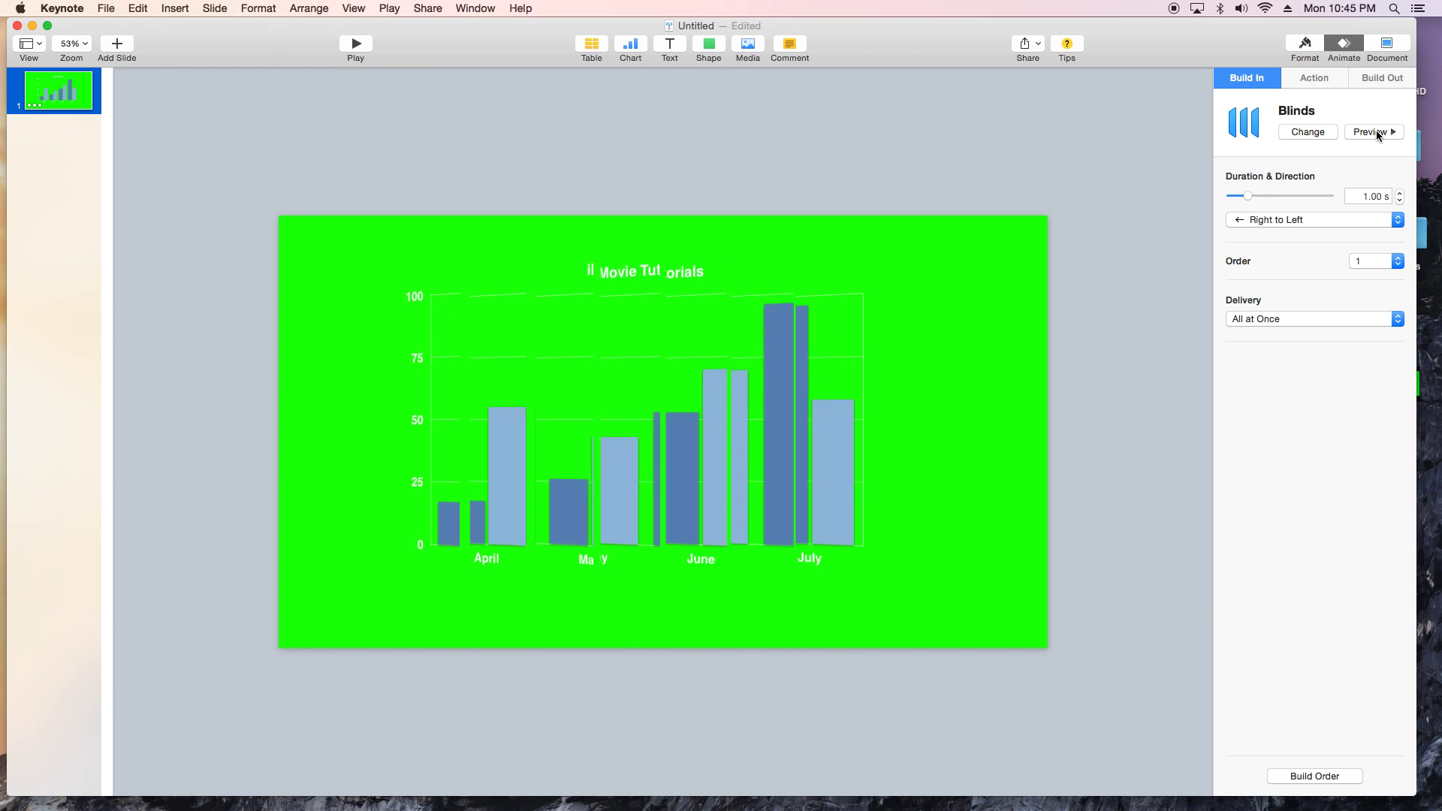
Swap the Blinds build-in for the Scale effect, moving Up over 1.00 s
click(1313, 131)
scroll(1320, 472, down, 1)
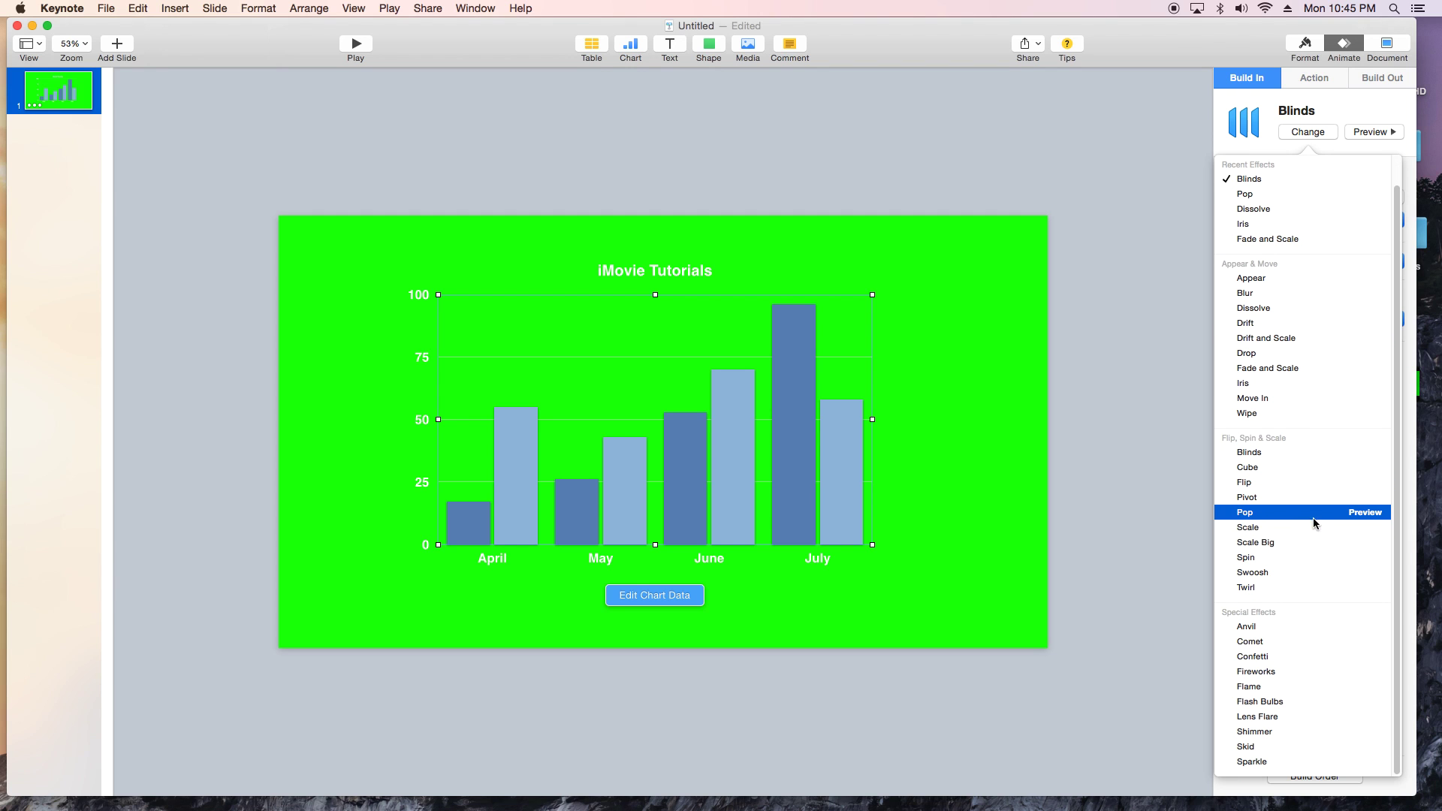
click(1312, 528)
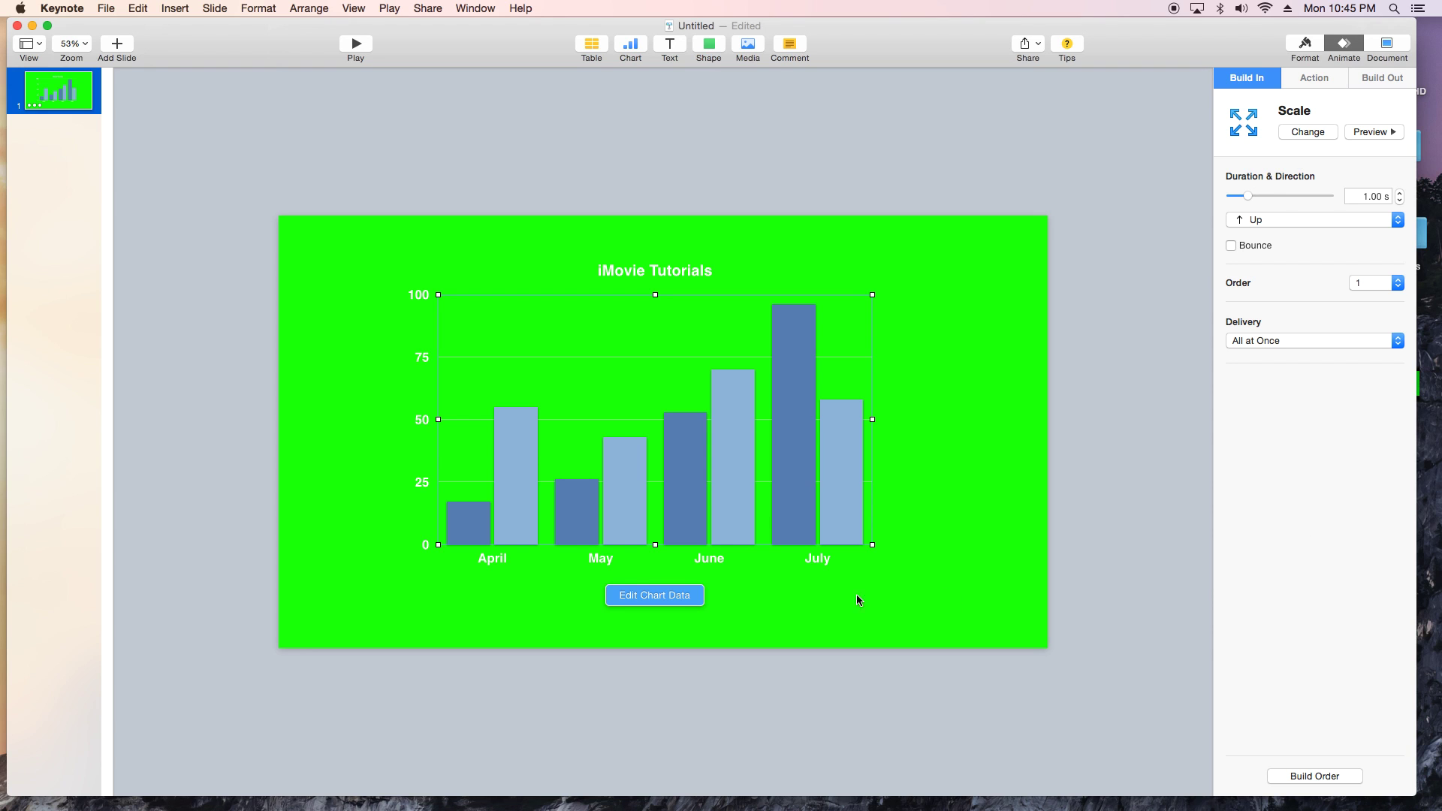
Open the chart data table, move it to the middle to review April–July values, then close it
click(657, 593)
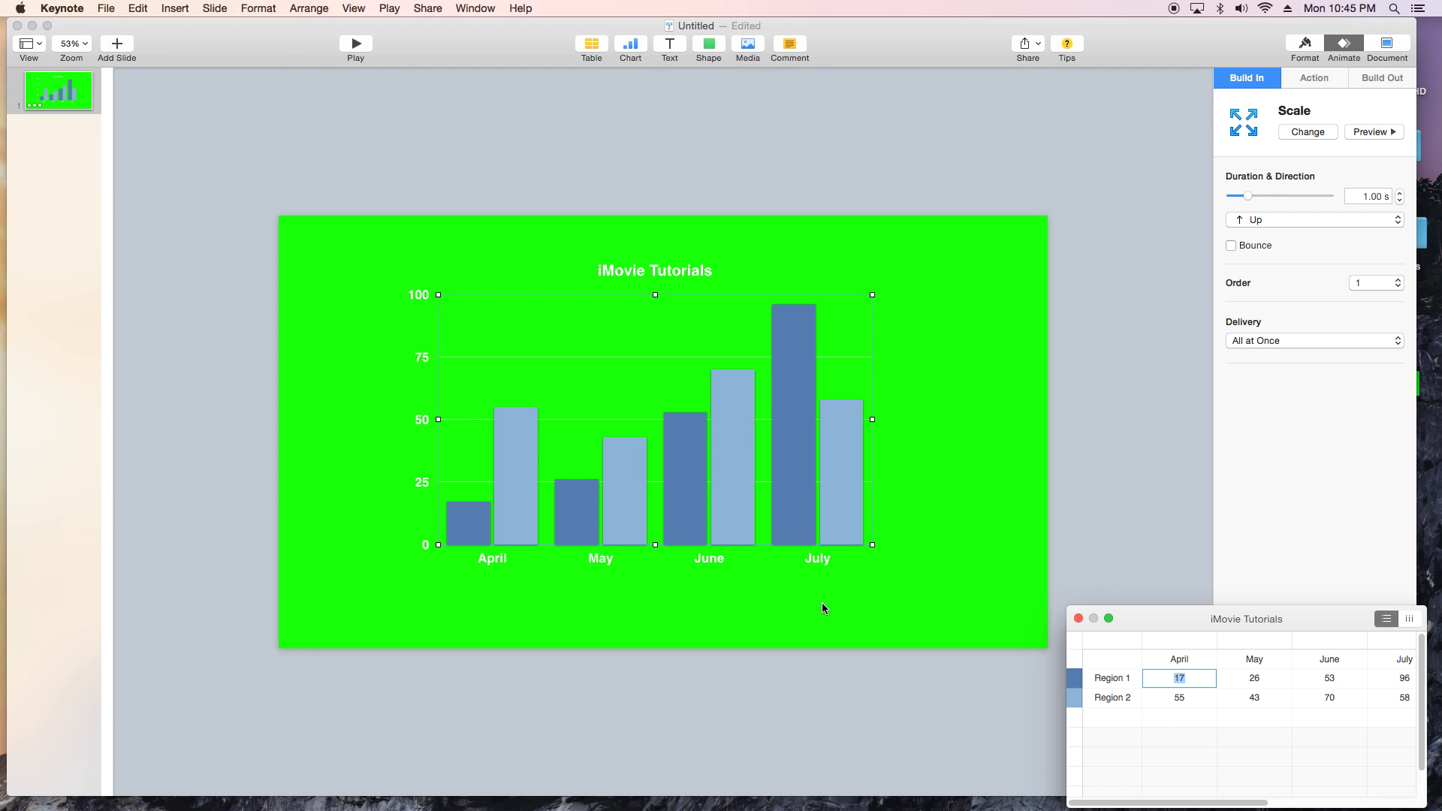
drag(1278, 614, 1147, 301)
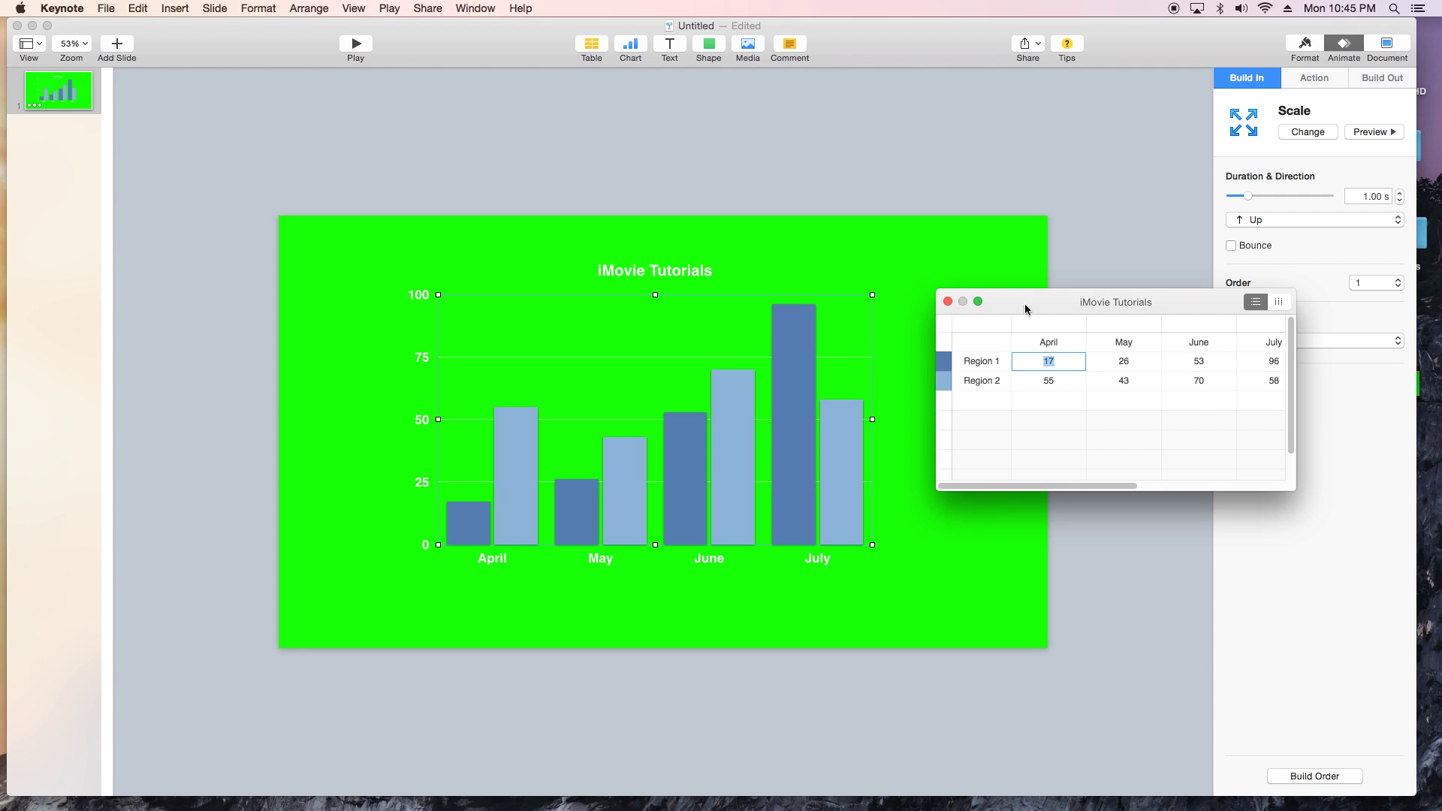
click(948, 301)
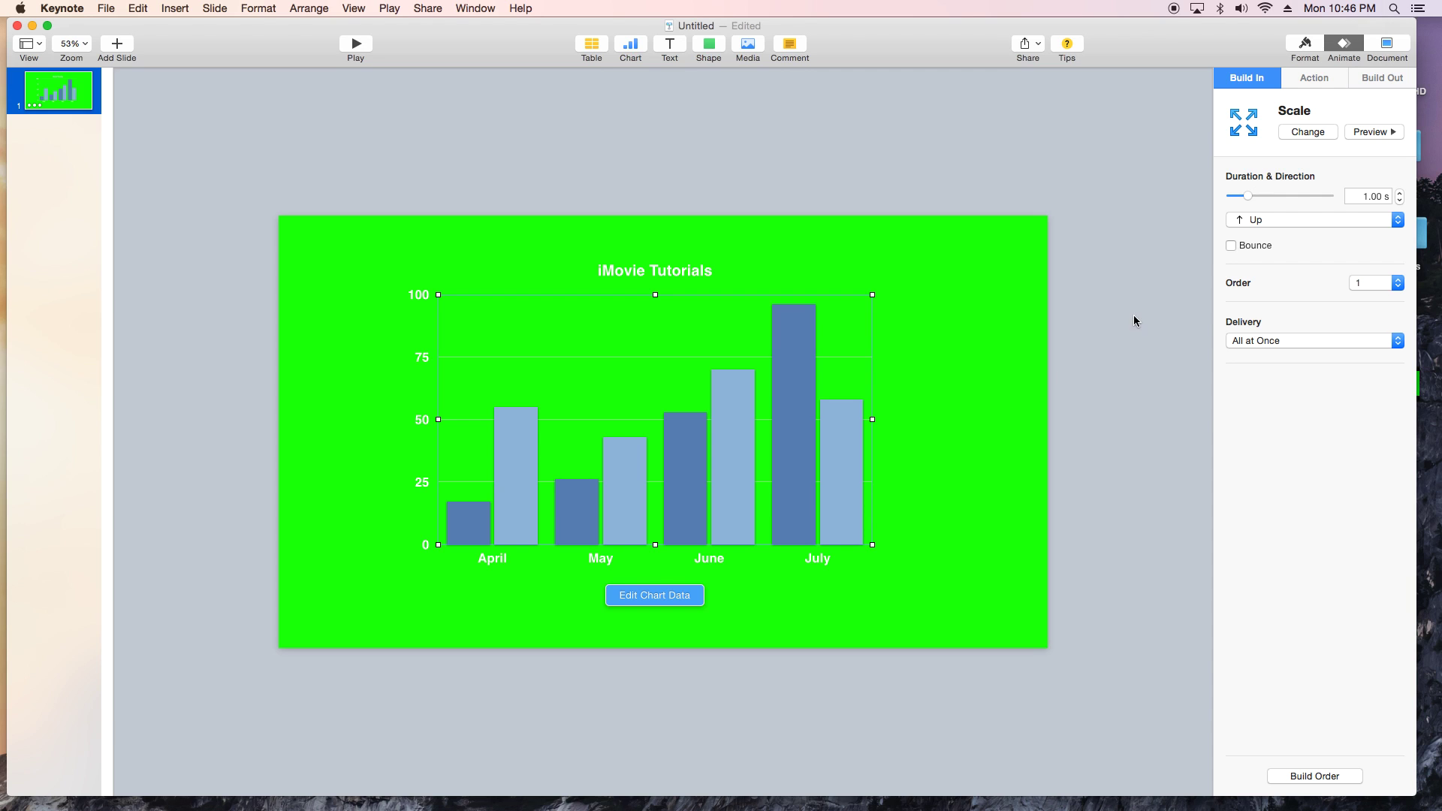
Start a QuickTime export, keeping Self-Playing playback at 1080p resolution
click(106, 10)
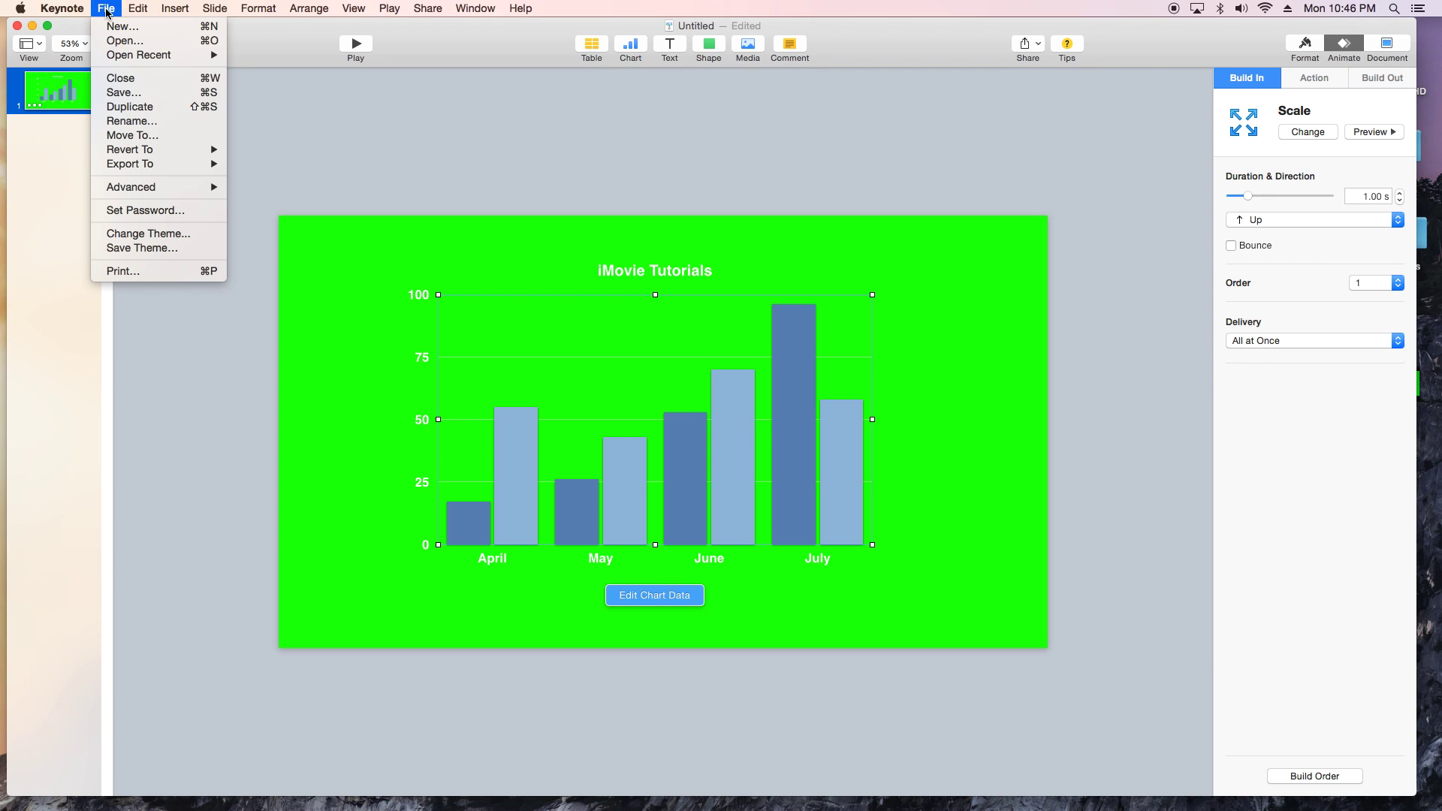
mouse_move(147, 163)
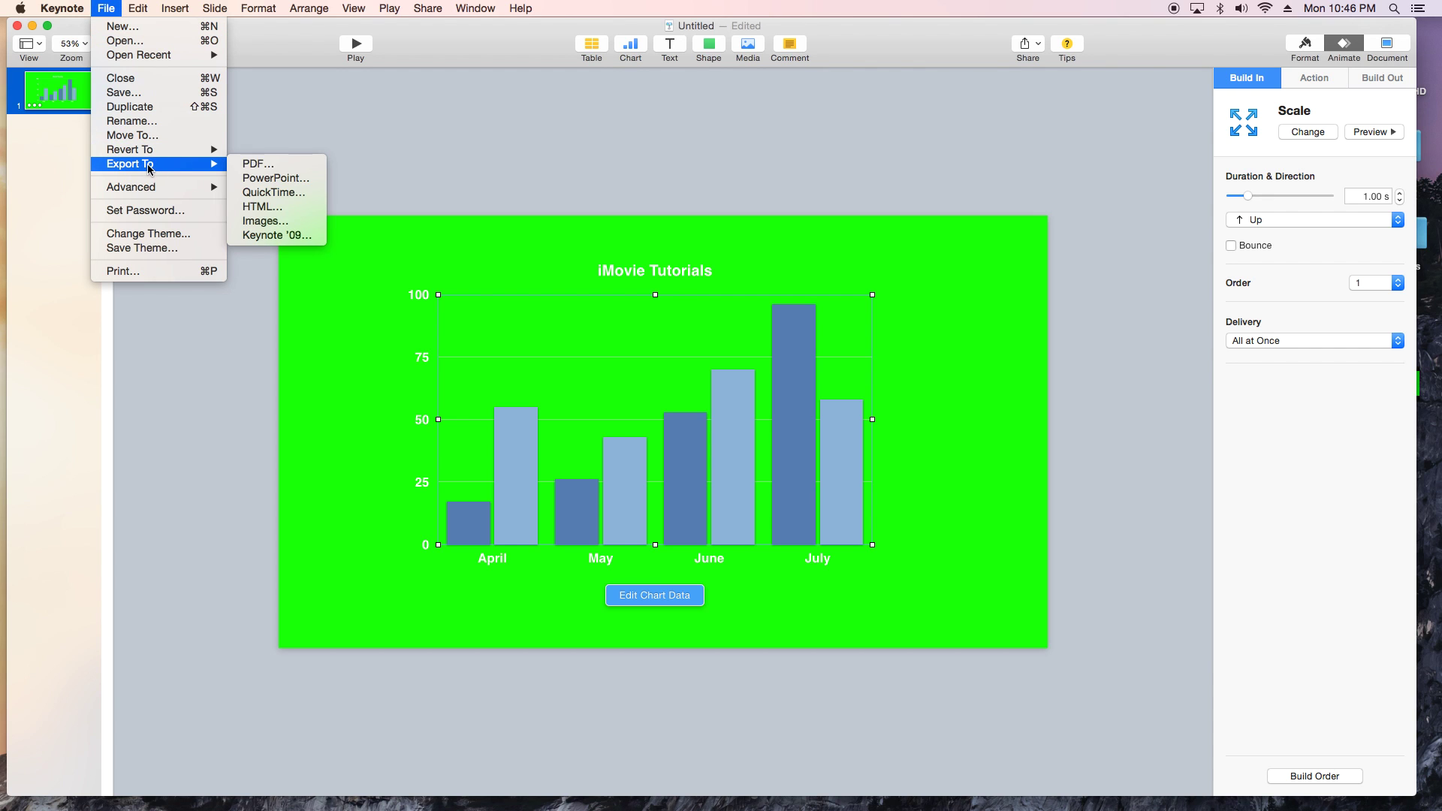
click(279, 193)
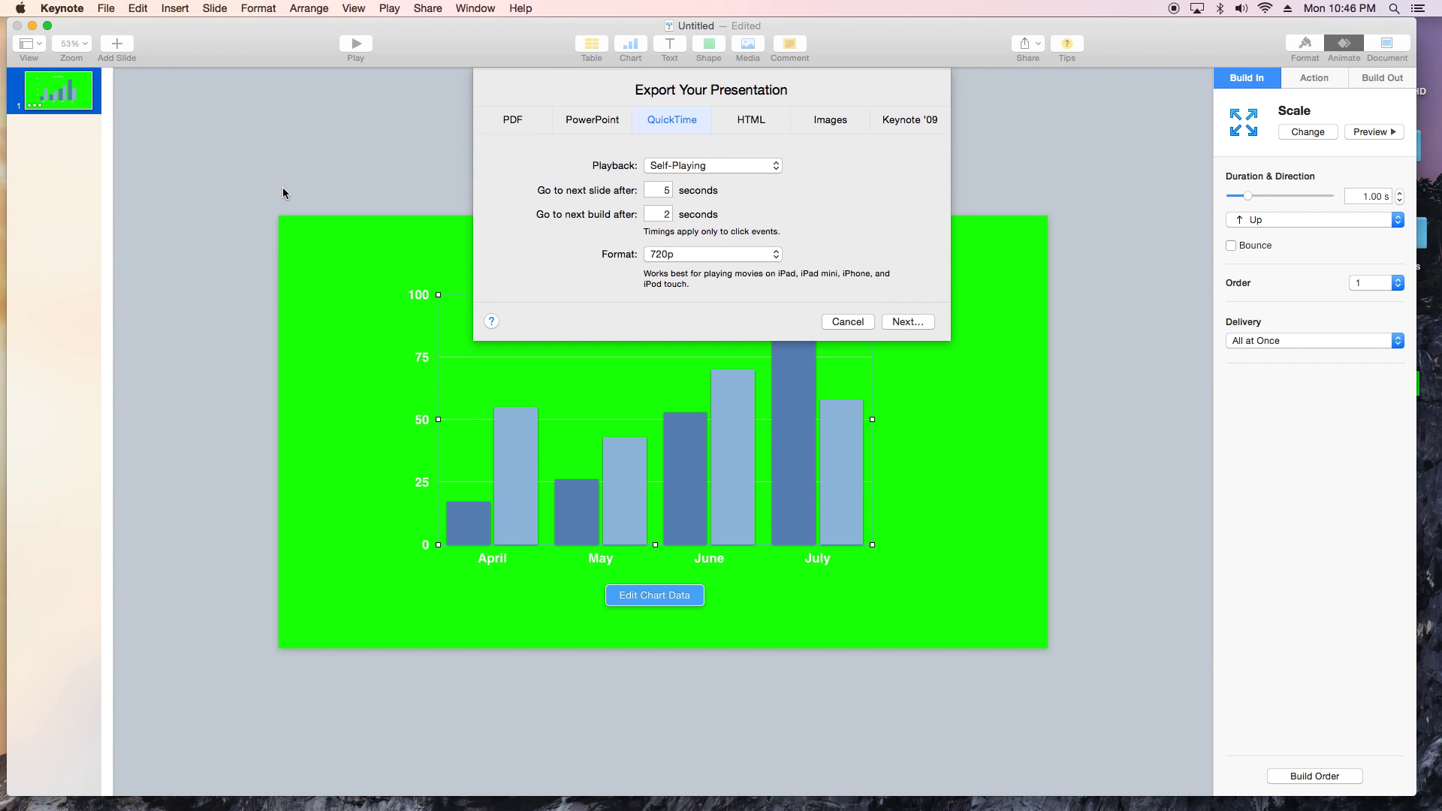
click(742, 167)
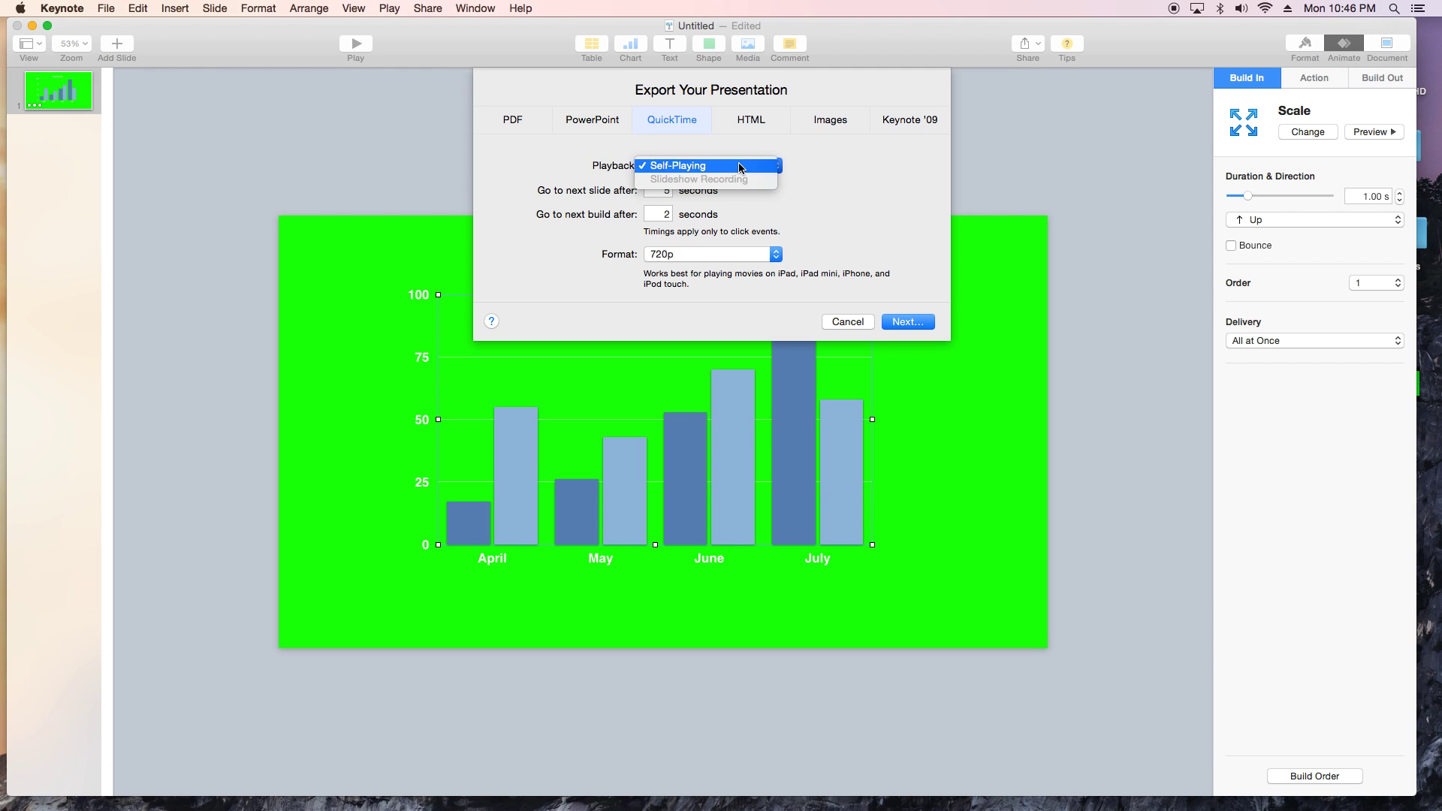
click(742, 165)
click(761, 255)
click(761, 269)
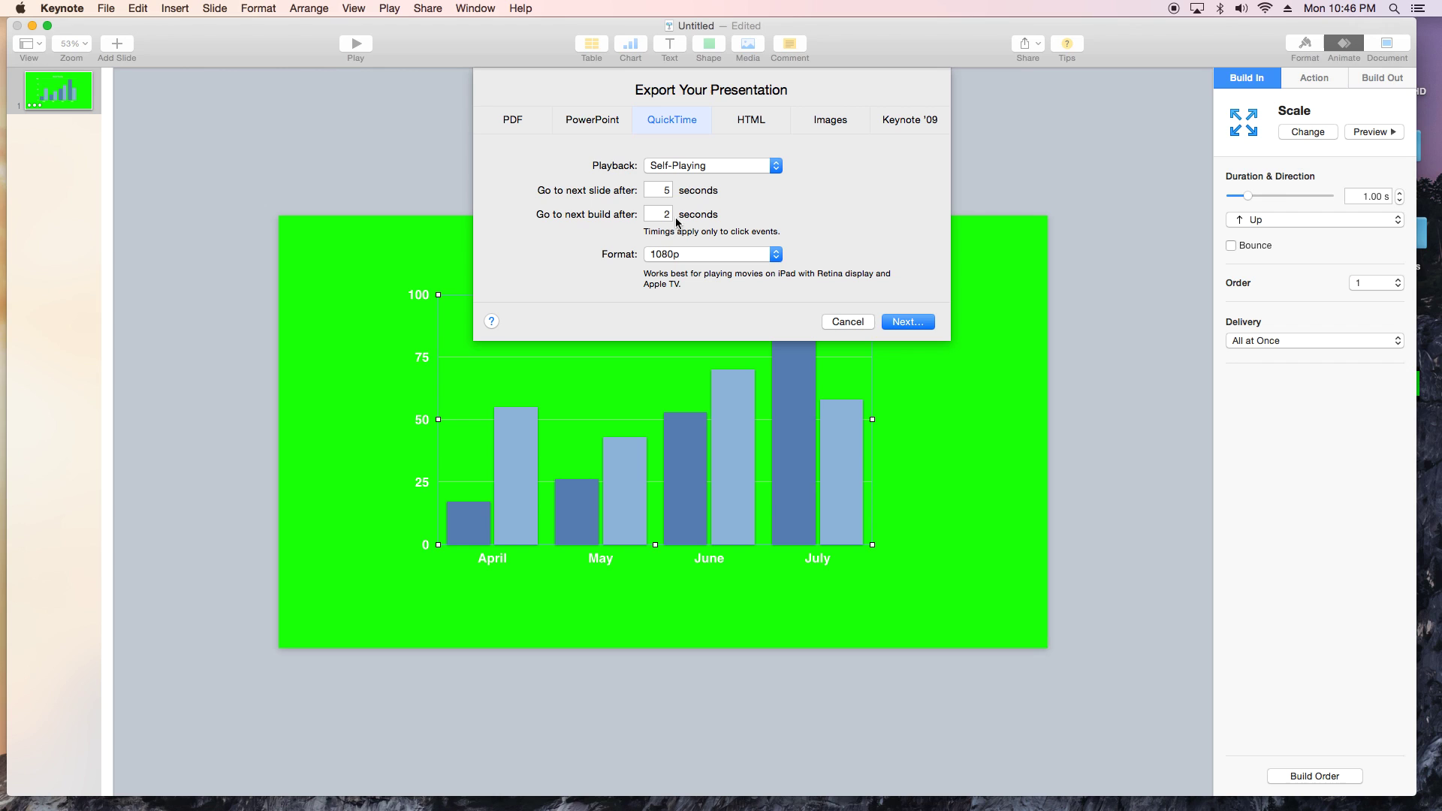
Set the build delay to 0 and export the movie as 'iMovie Chart' to the Desktop
double_click(659, 193)
double_click(667, 215)
text(0)
click(914, 324)
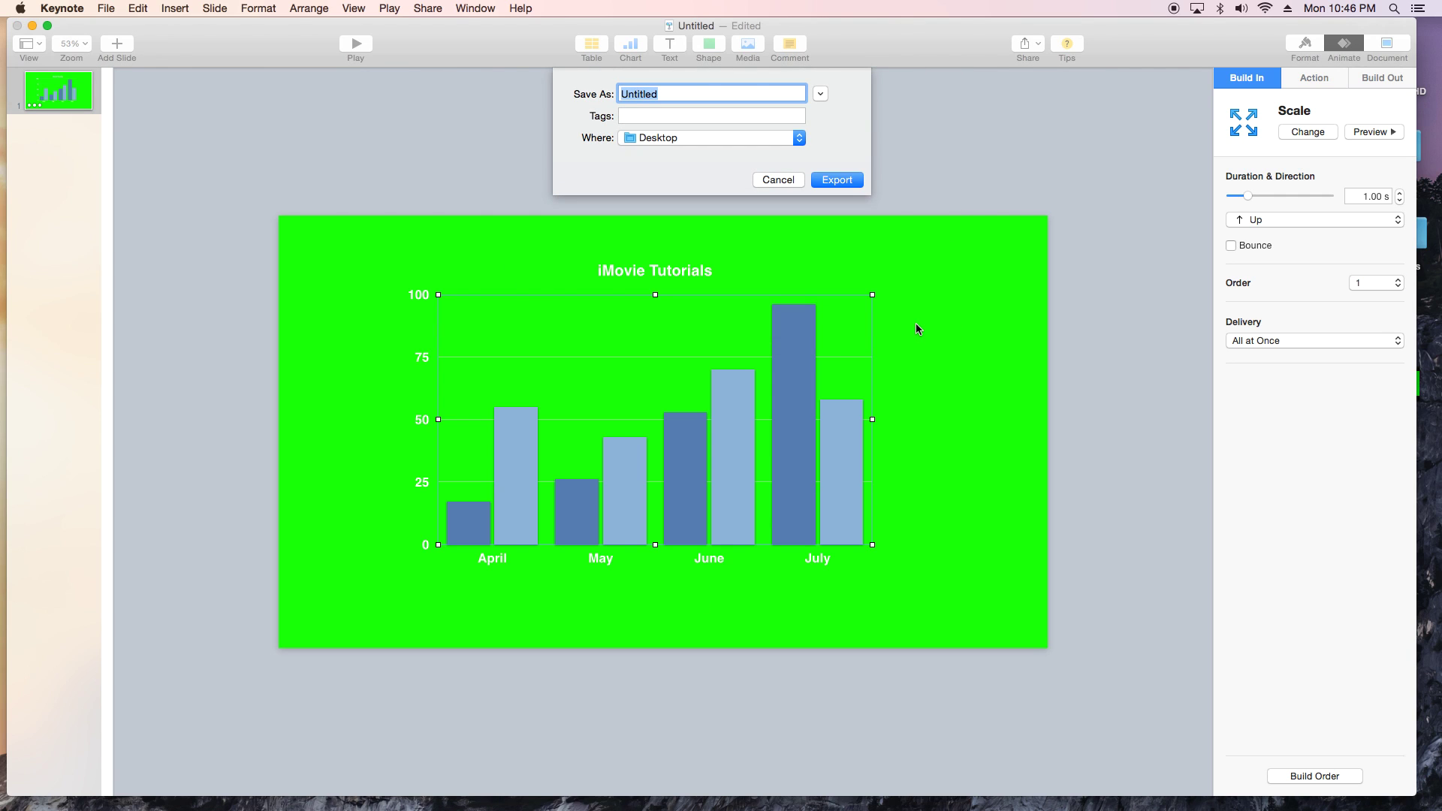
text(iMovie Chart)
click(836, 183)
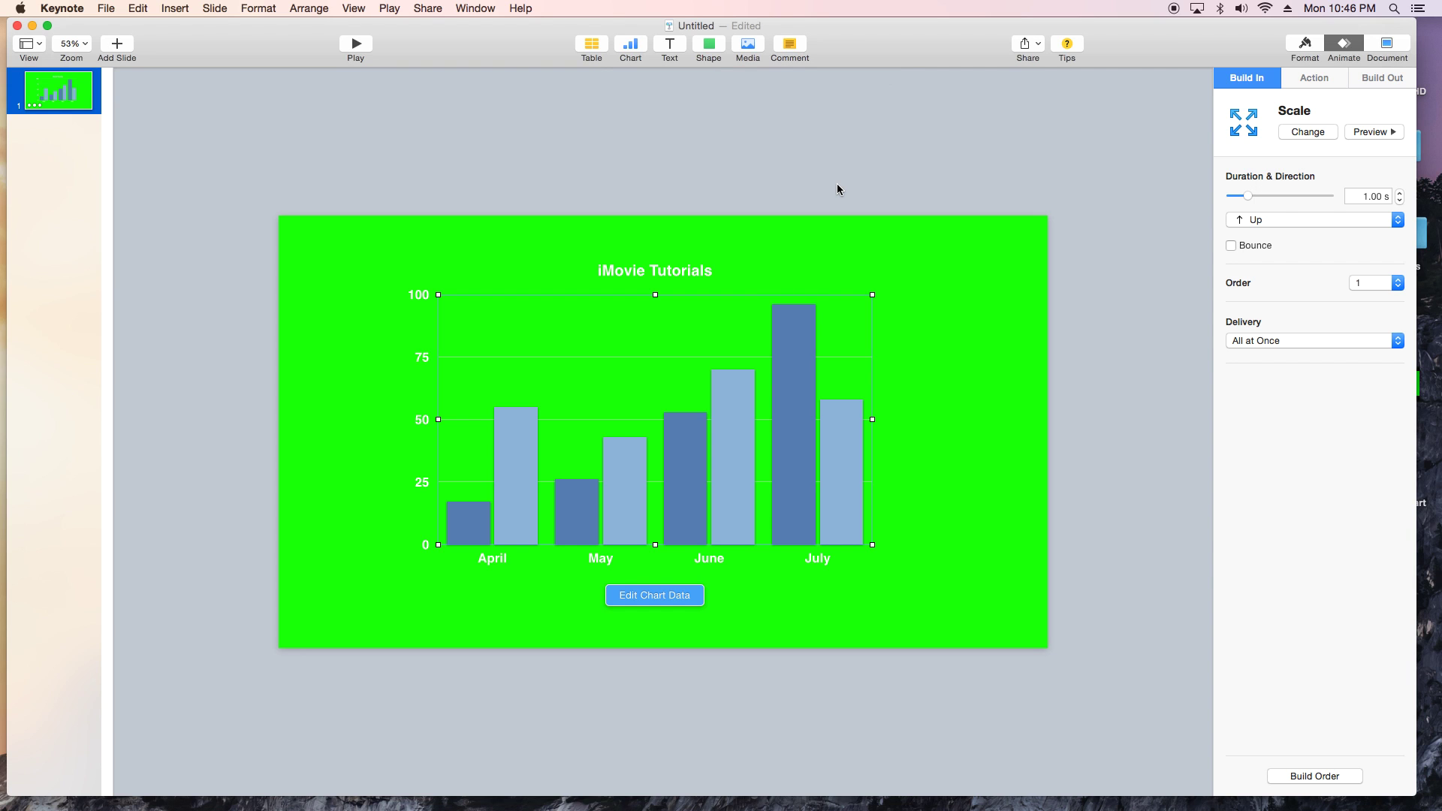
Quit Keynote from the Keynote menu
click(106, 9)
mouse_move(62, 8)
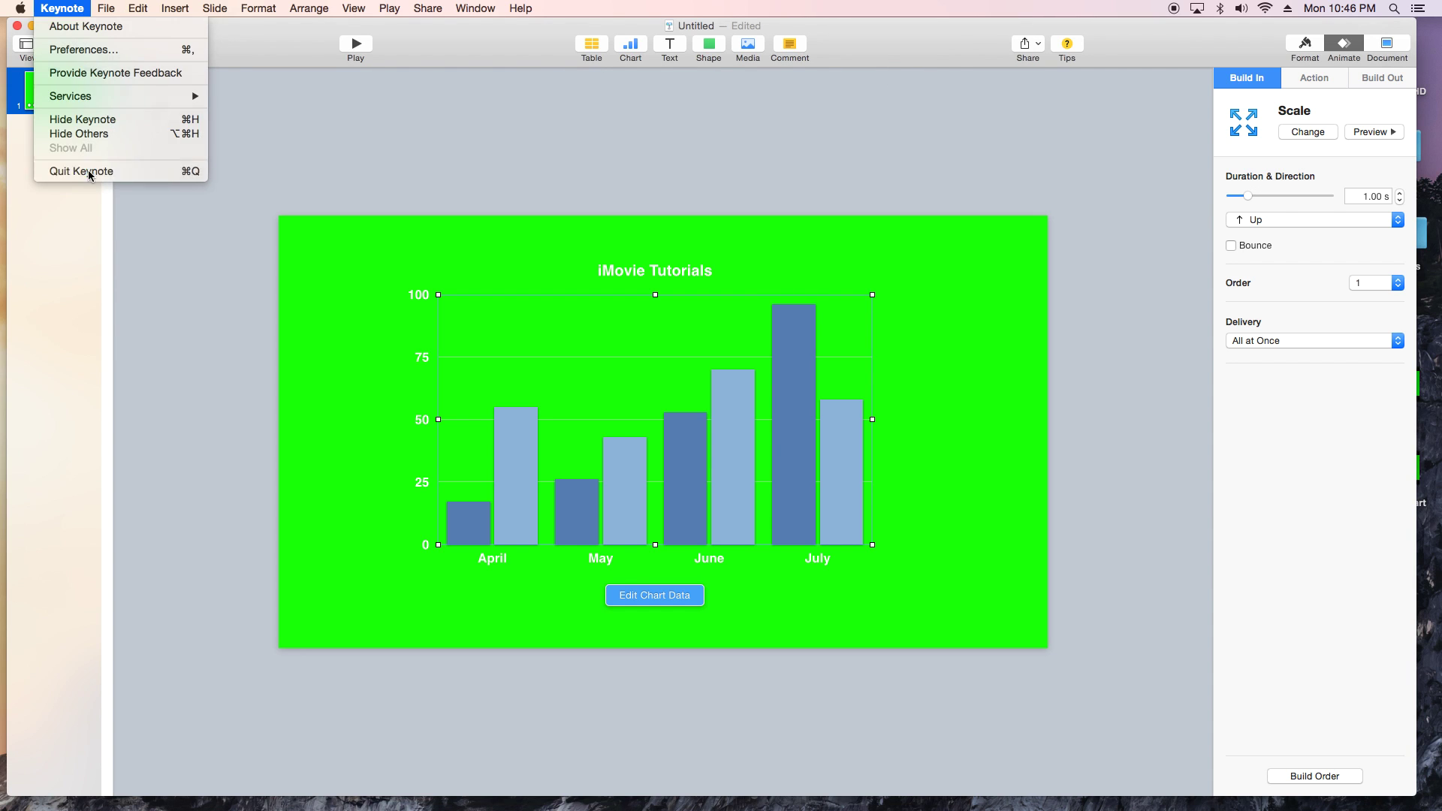
click(75, 170)
Discard the untitled presentation, dismiss the iMovie Chart desktop preview, and switch to iMovie
click(655, 250)
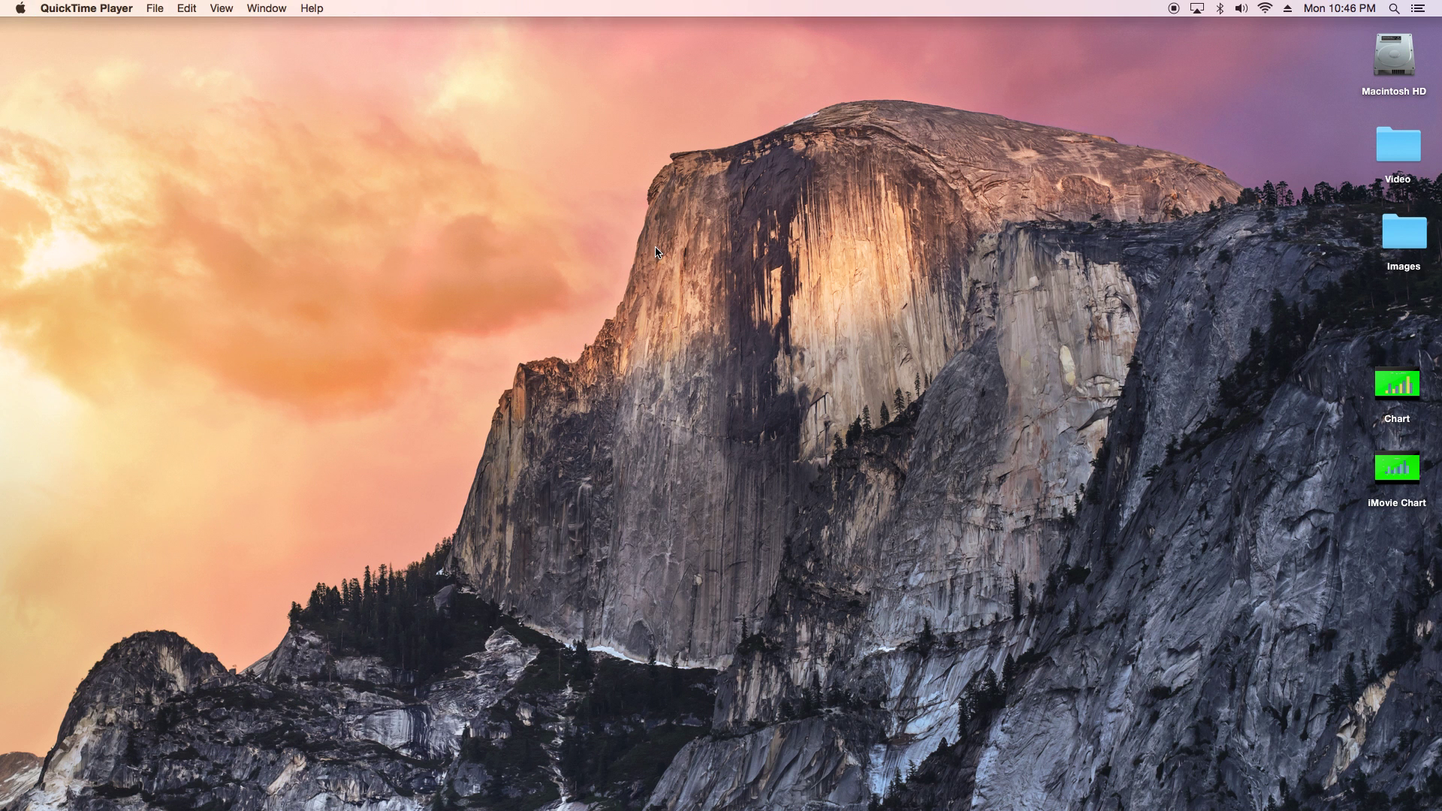
mouse_move(1397, 467)
click(1398, 439)
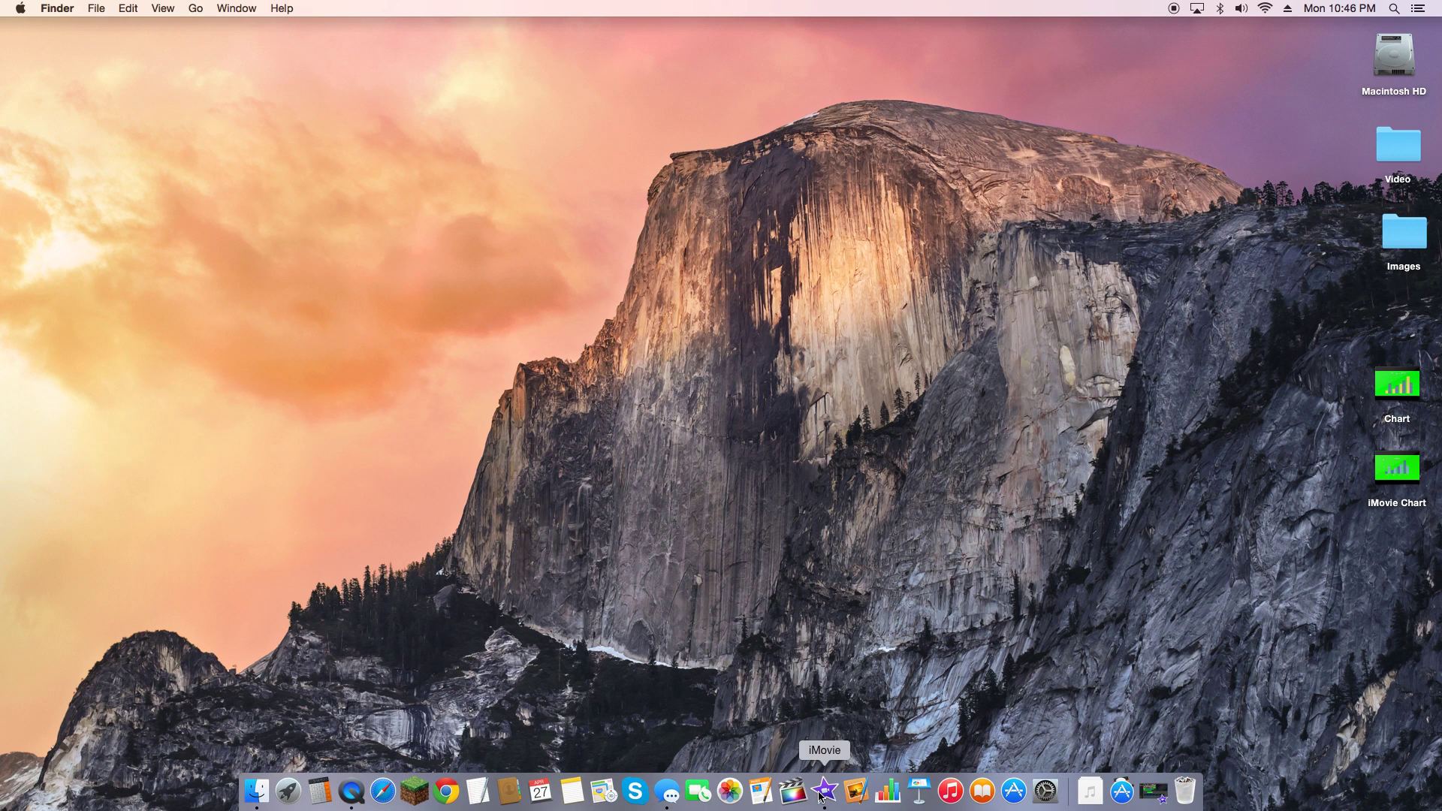
click(829, 791)
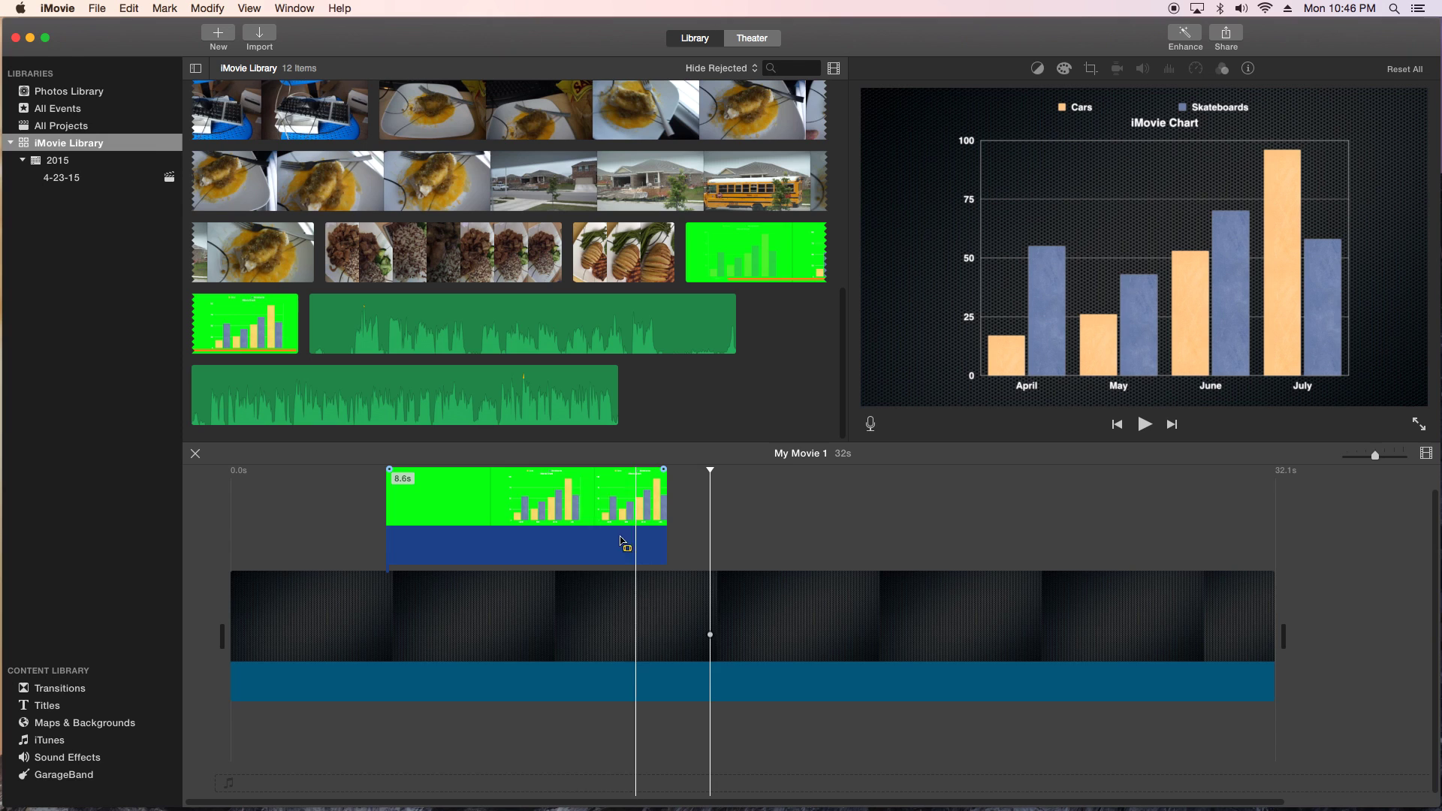
Delete the green-screen chart clip and the background clip from My Movie 1's timeline
click(509, 497)
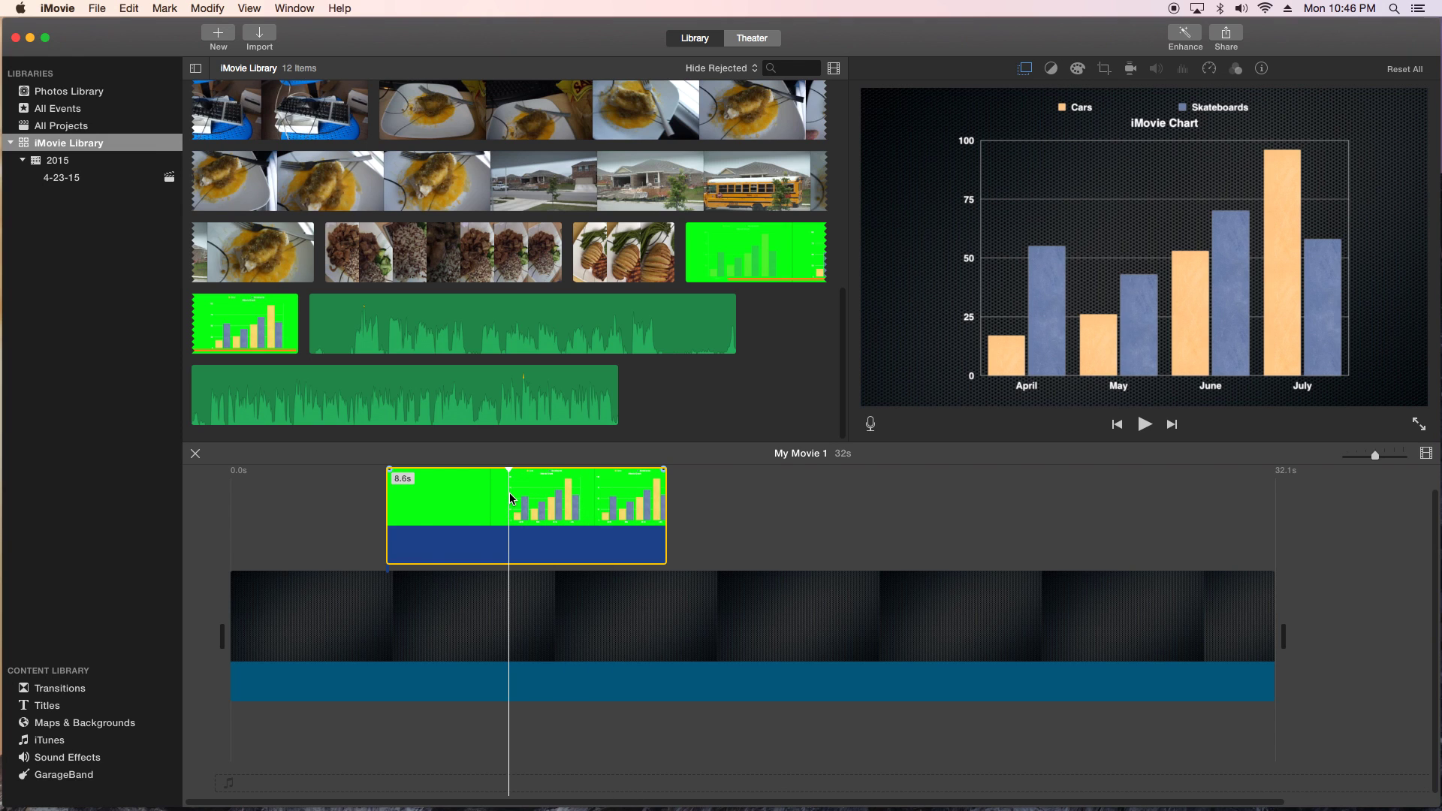
key(Delete)
click(528, 615)
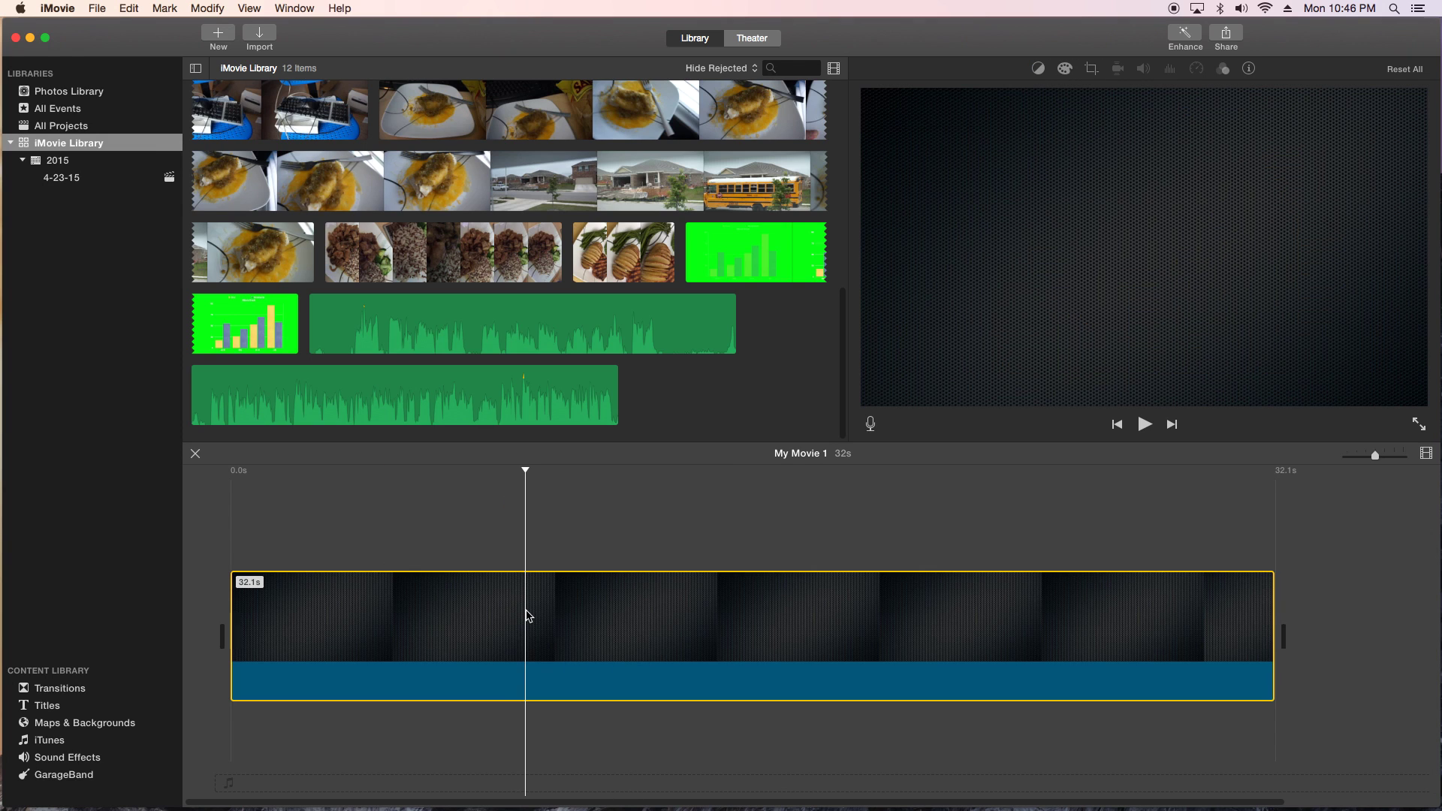
key(Delete)
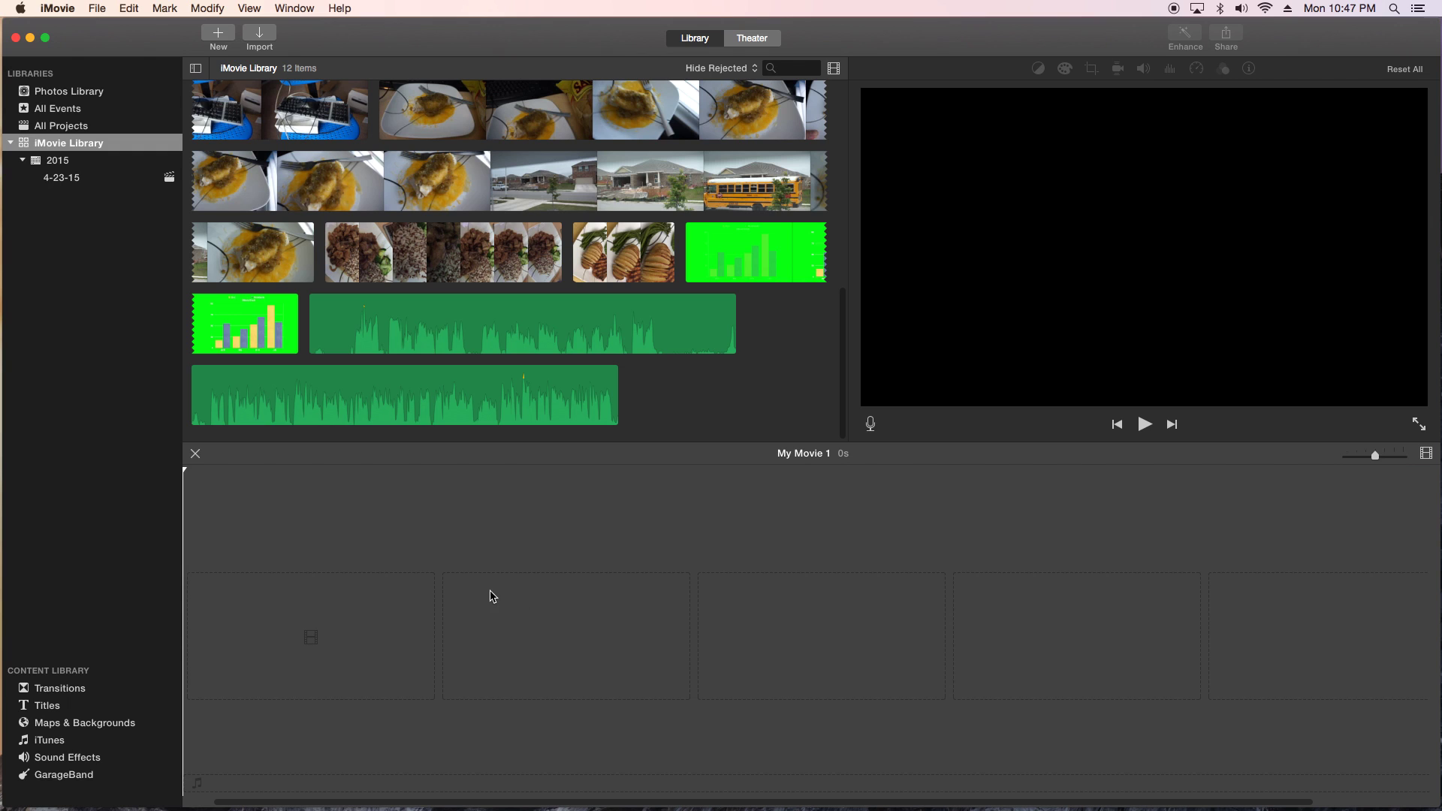
Create a new No Theme movie named My Movie 2
click(229, 35)
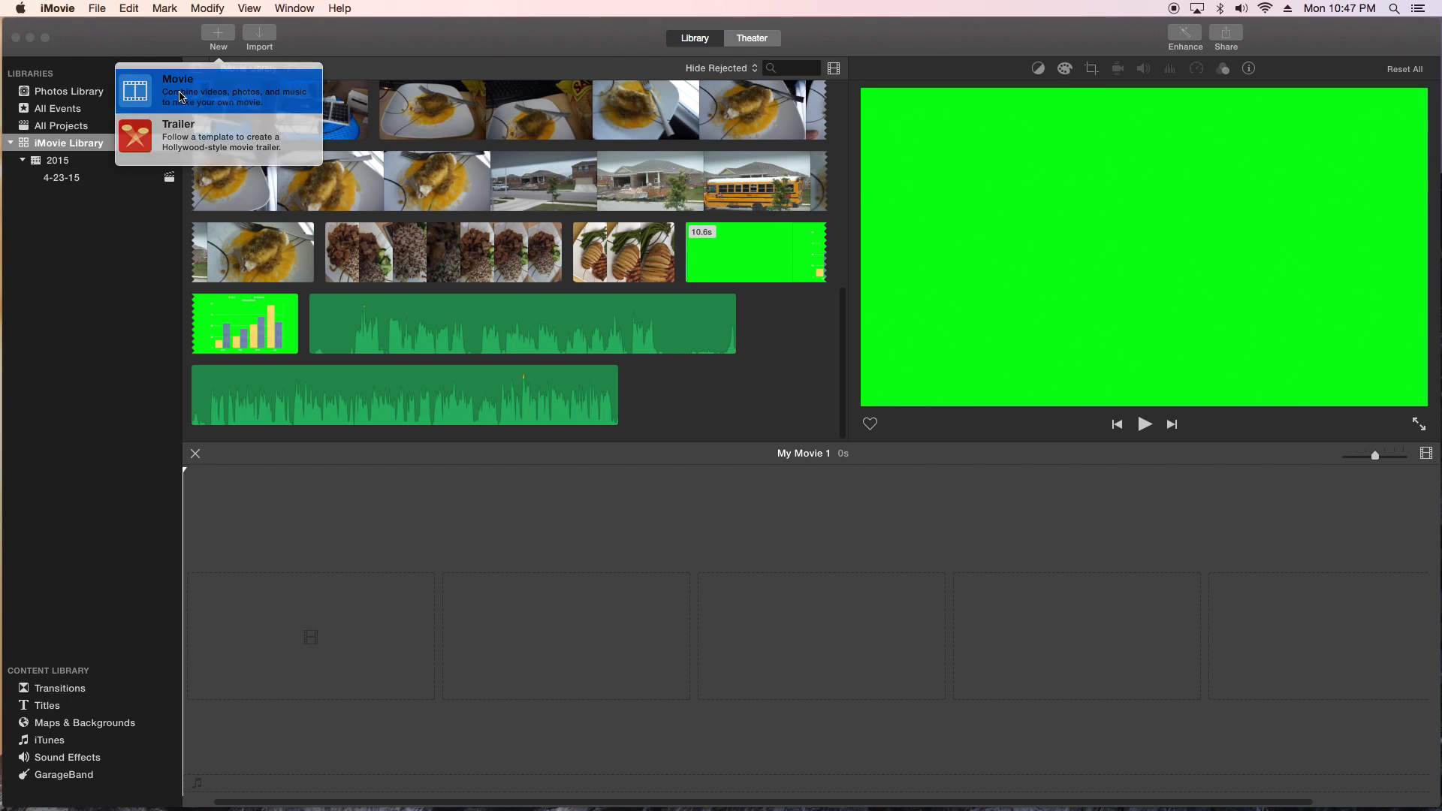
click(181, 96)
double_click(357, 226)
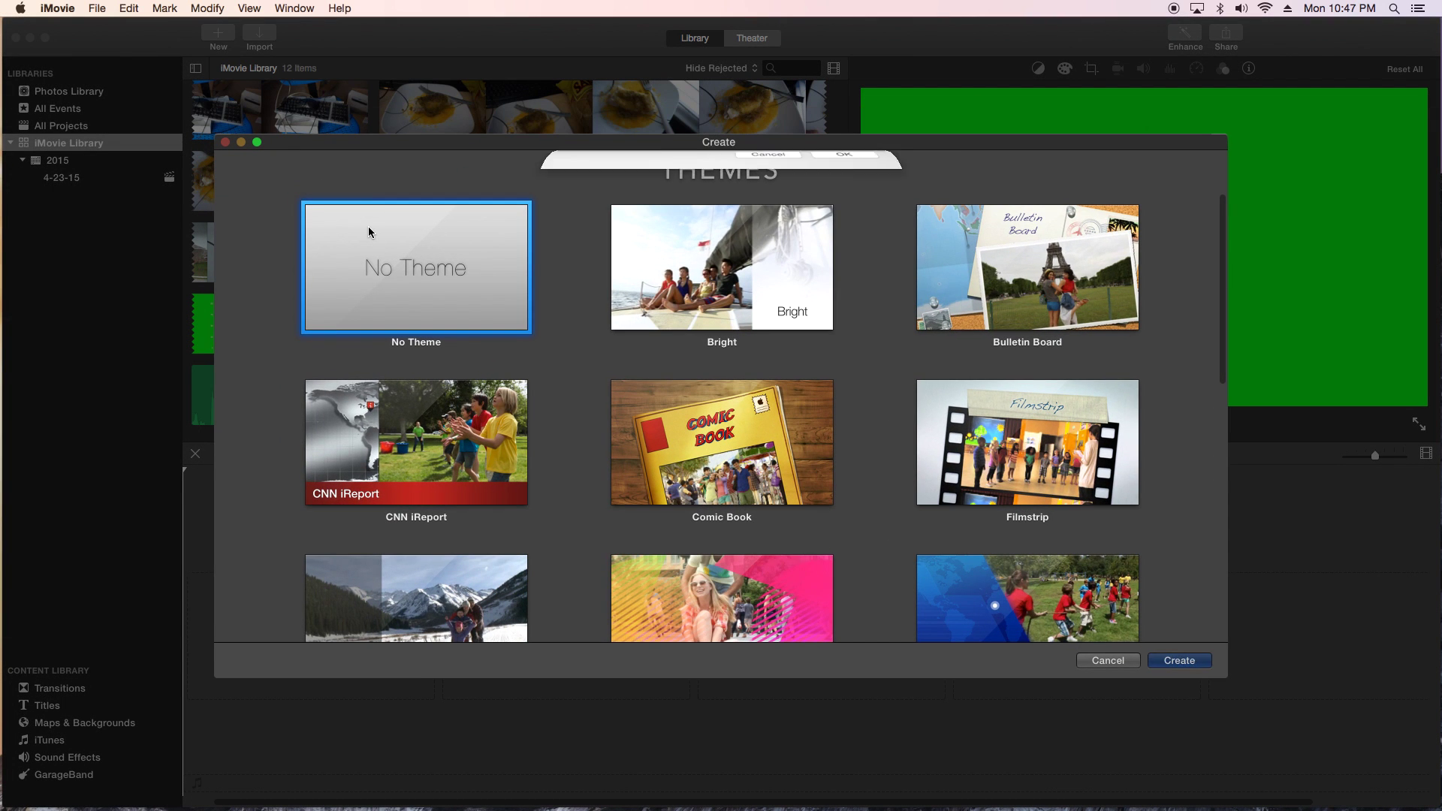
click(843, 232)
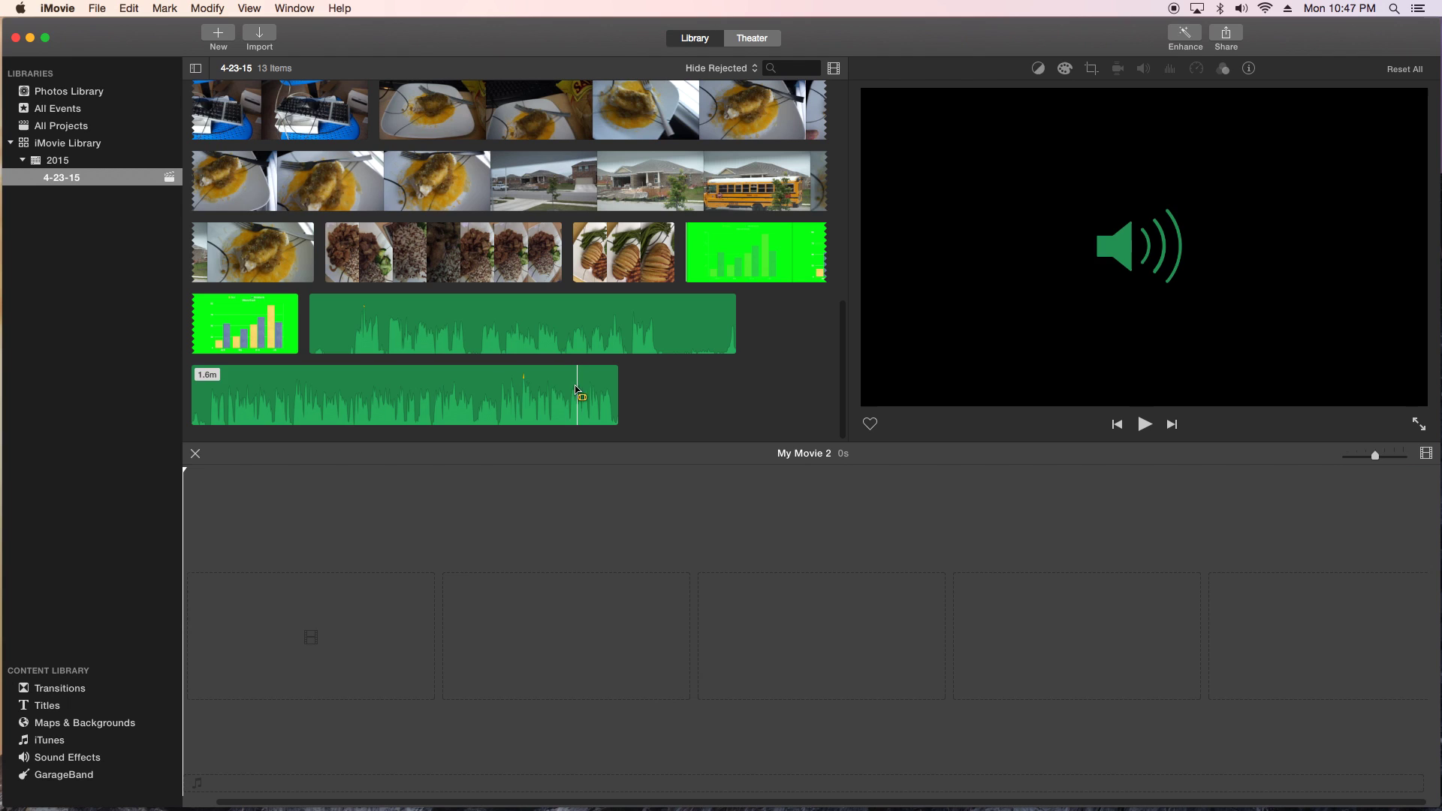
click(93, 726)
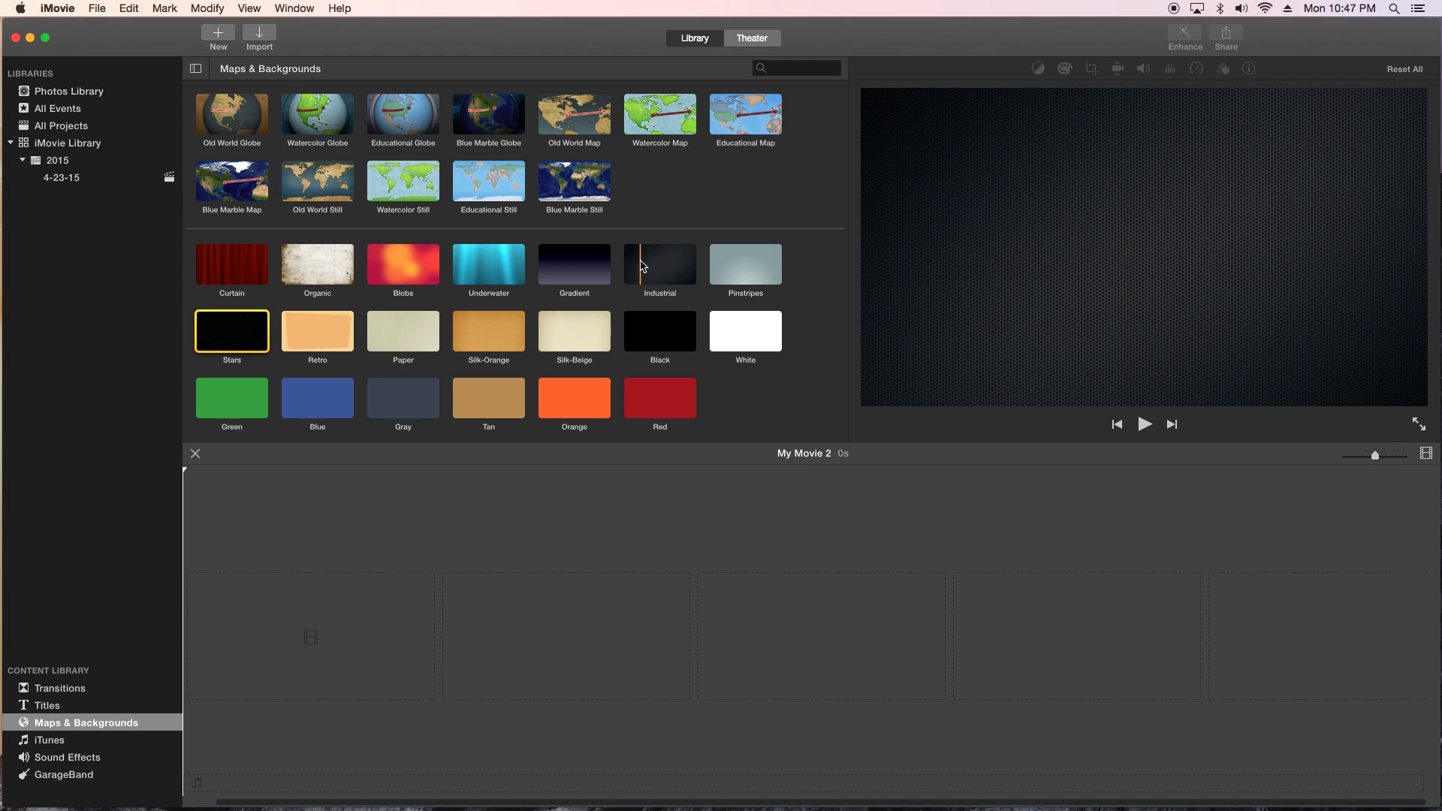
drag(642, 266, 254, 635)
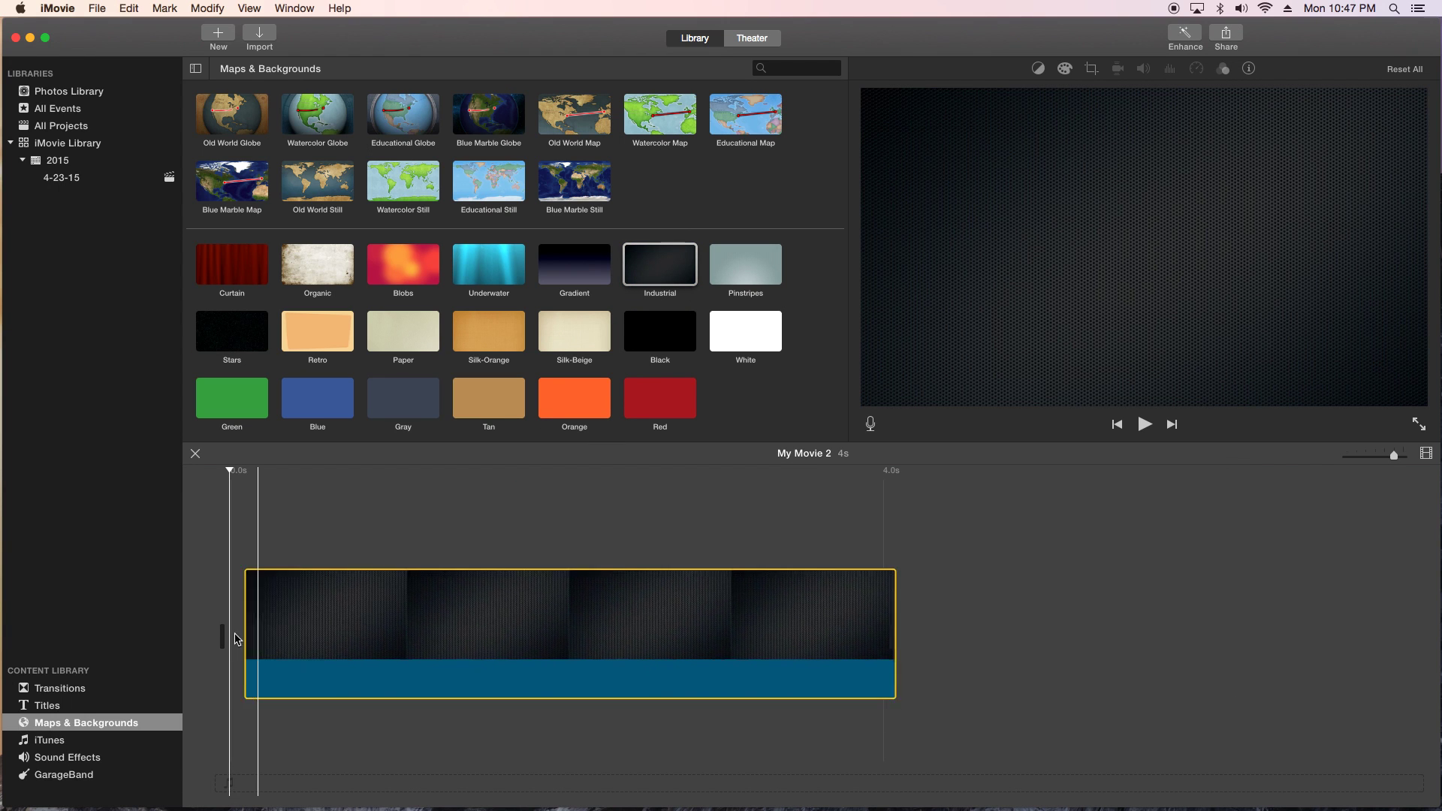
click(901, 617)
click(884, 615)
click(883, 612)
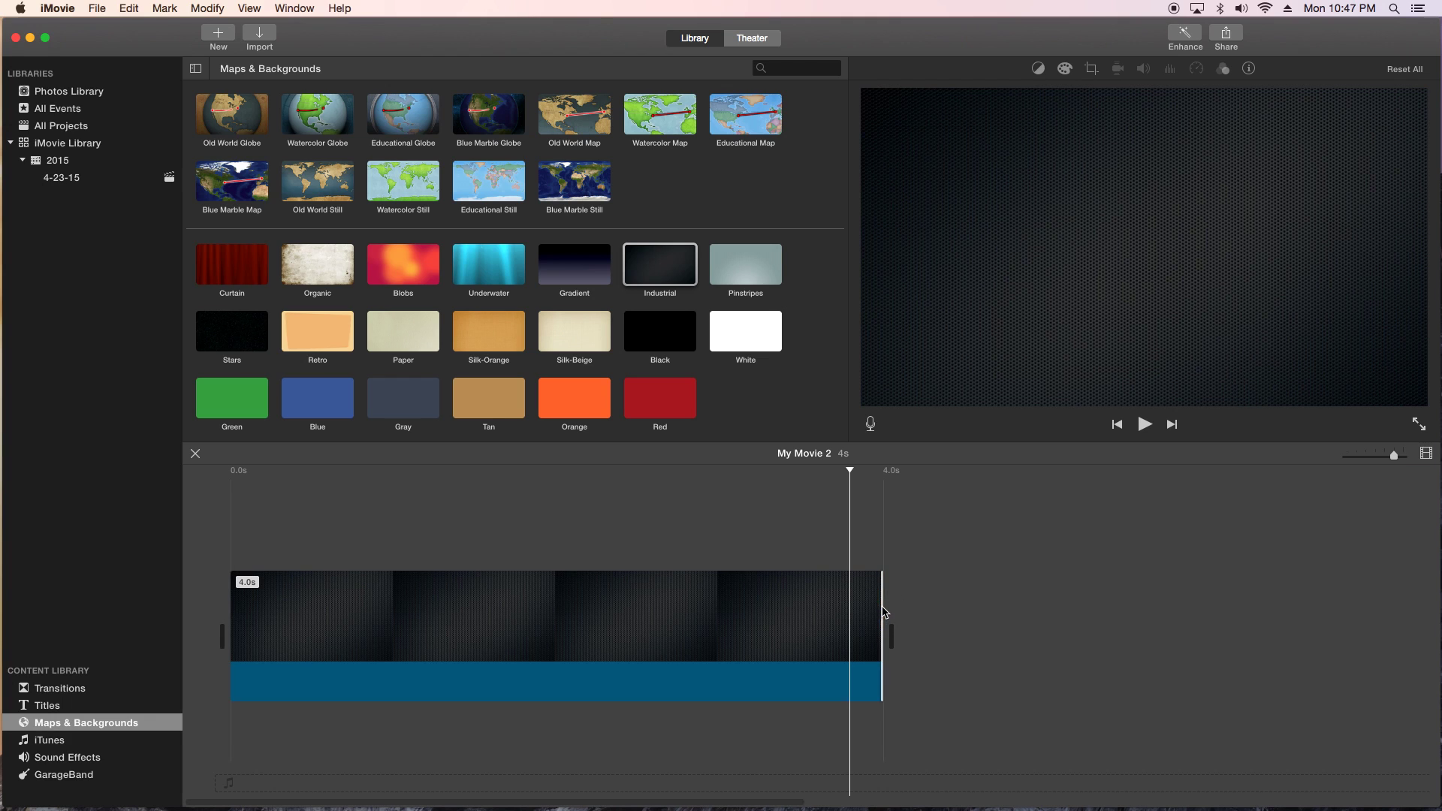
click(884, 612)
click(881, 677)
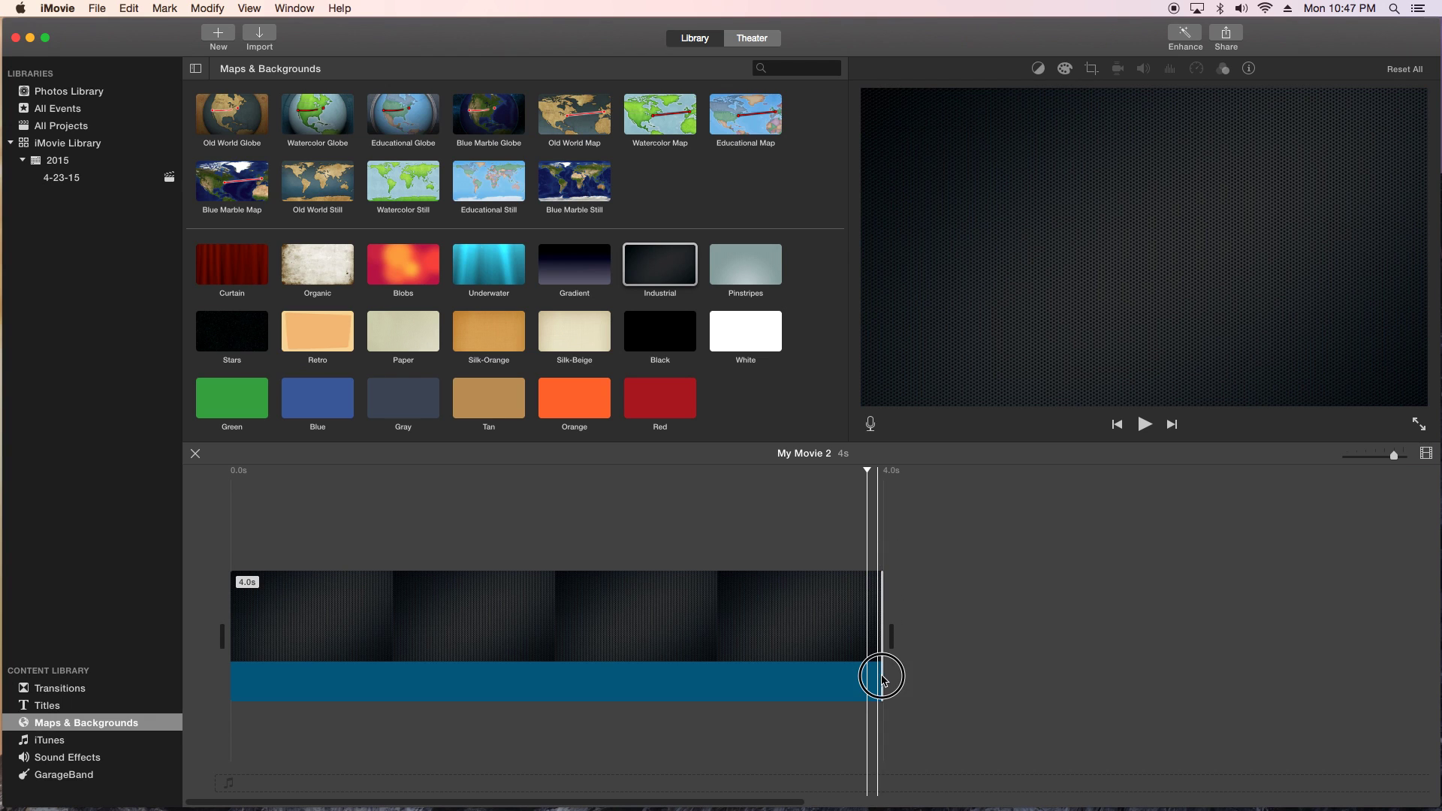
drag(882, 678, 1390, 675)
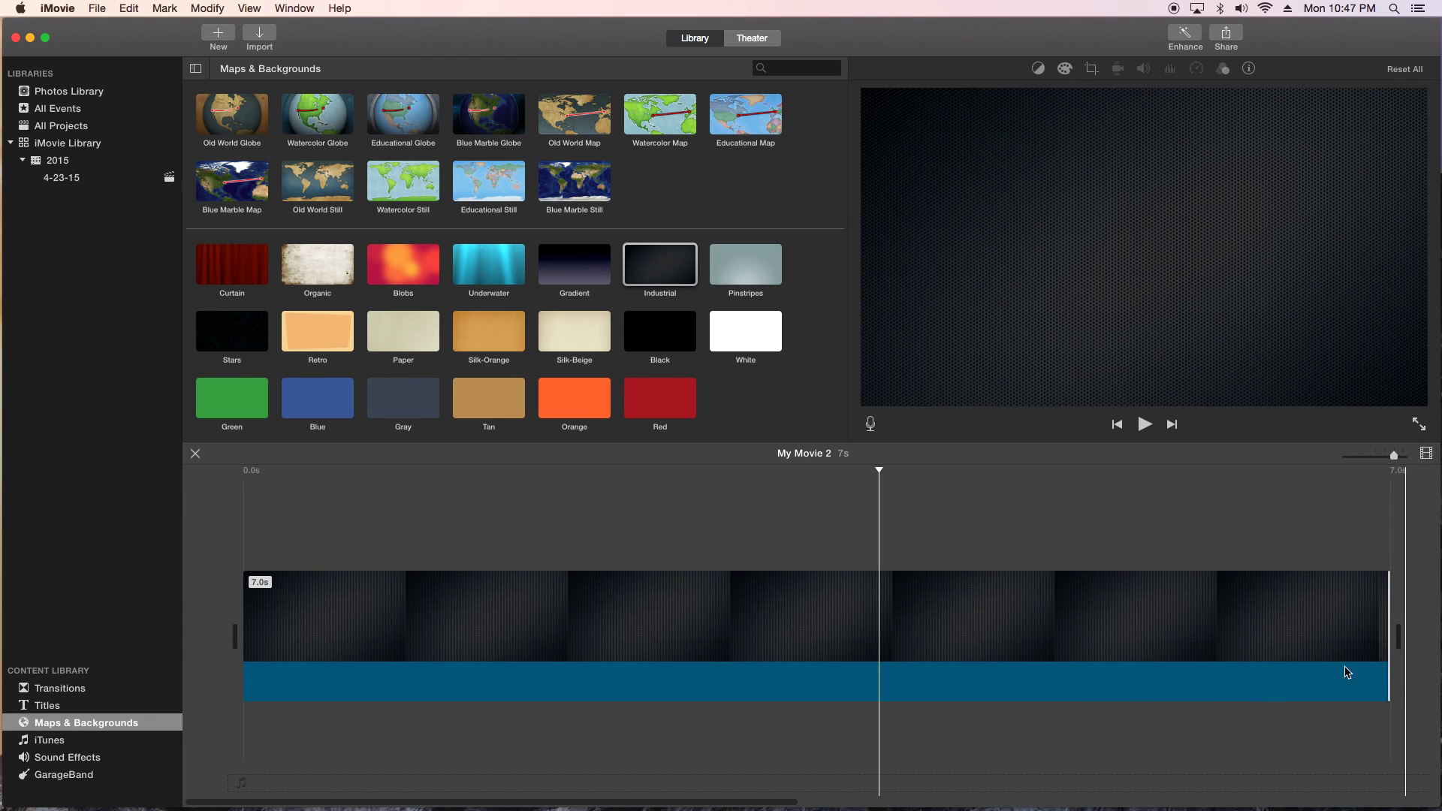
click(647, 658)
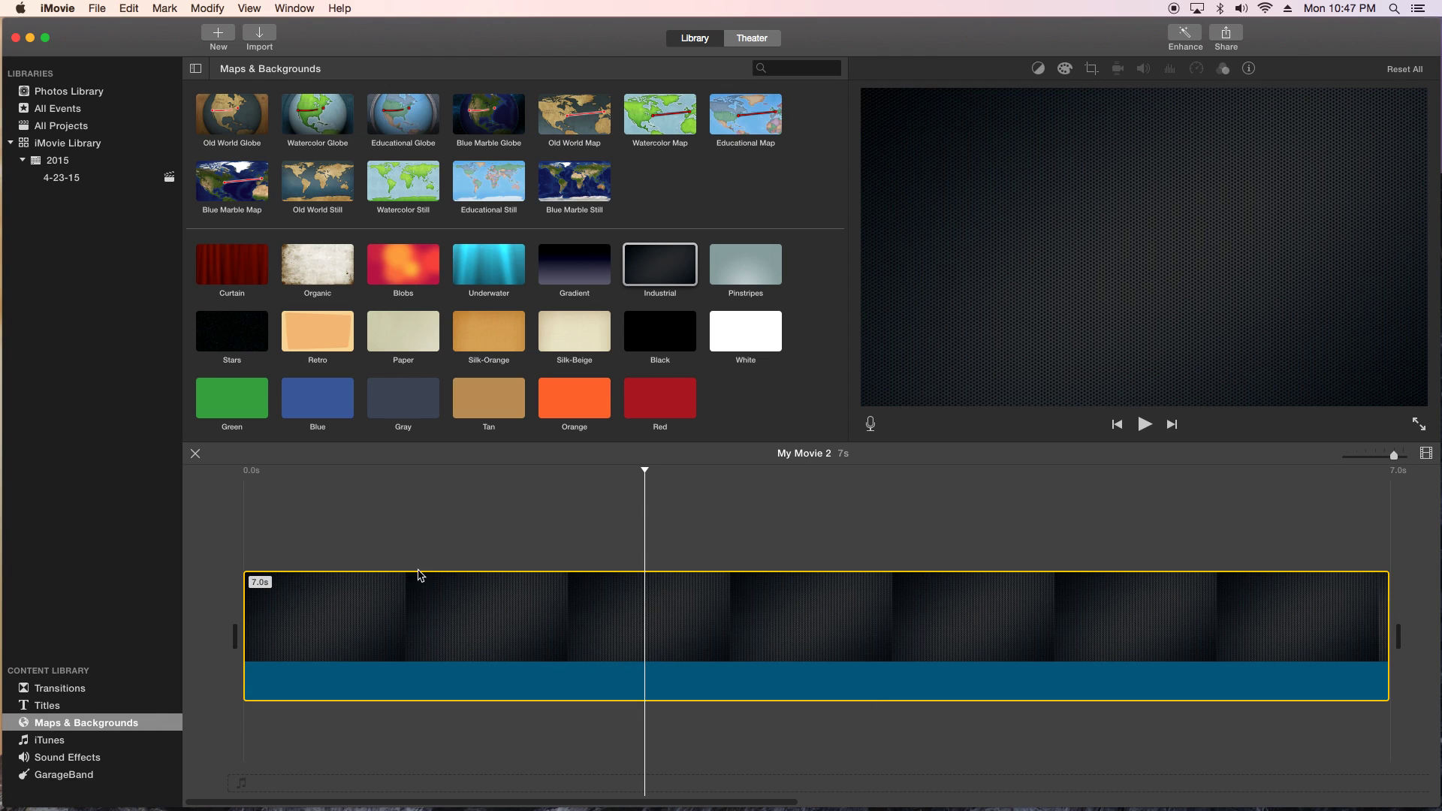
click(277, 533)
key(space)
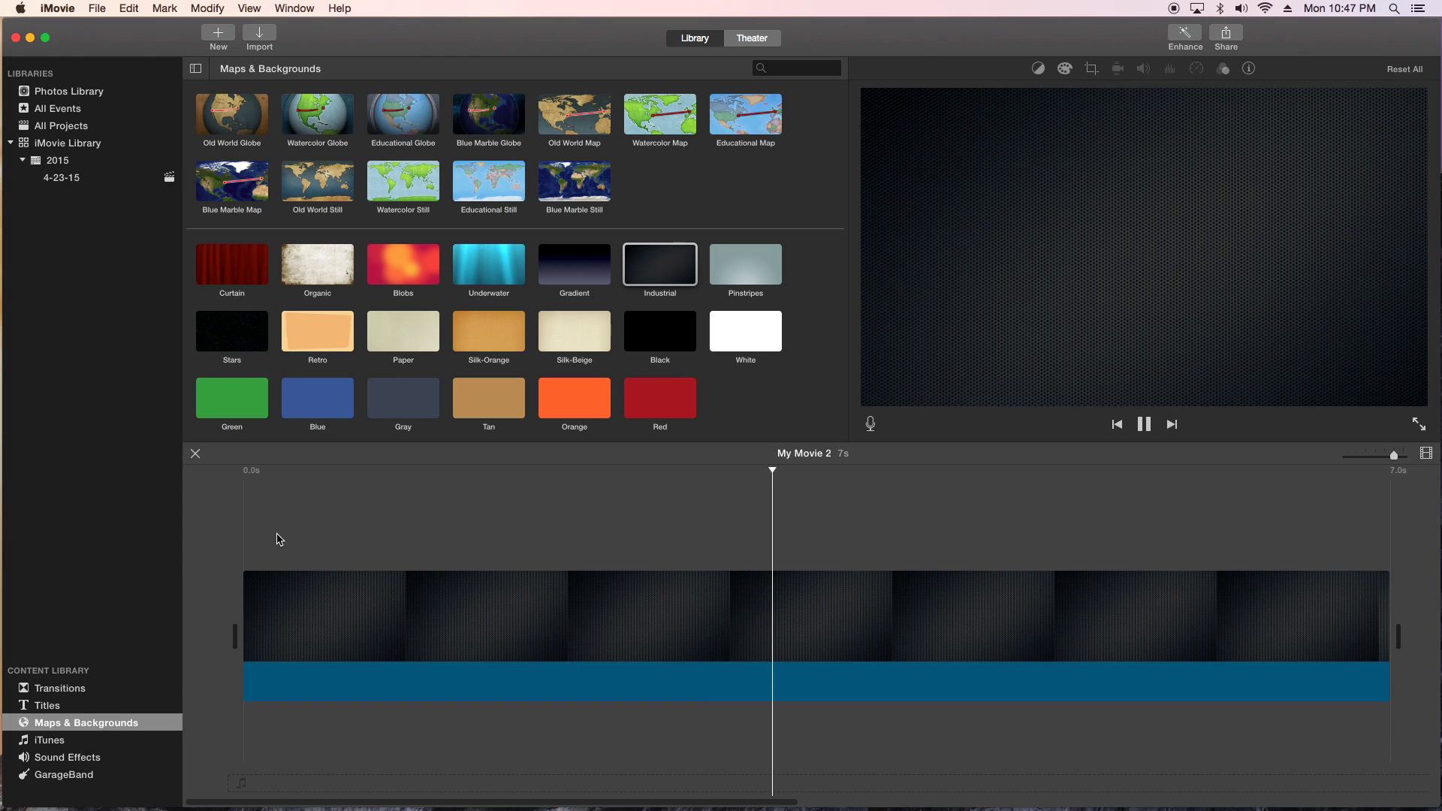
Import the 'iMovie Chart' movie from the Desktop into the 4-23-15 event
click(286, 534)
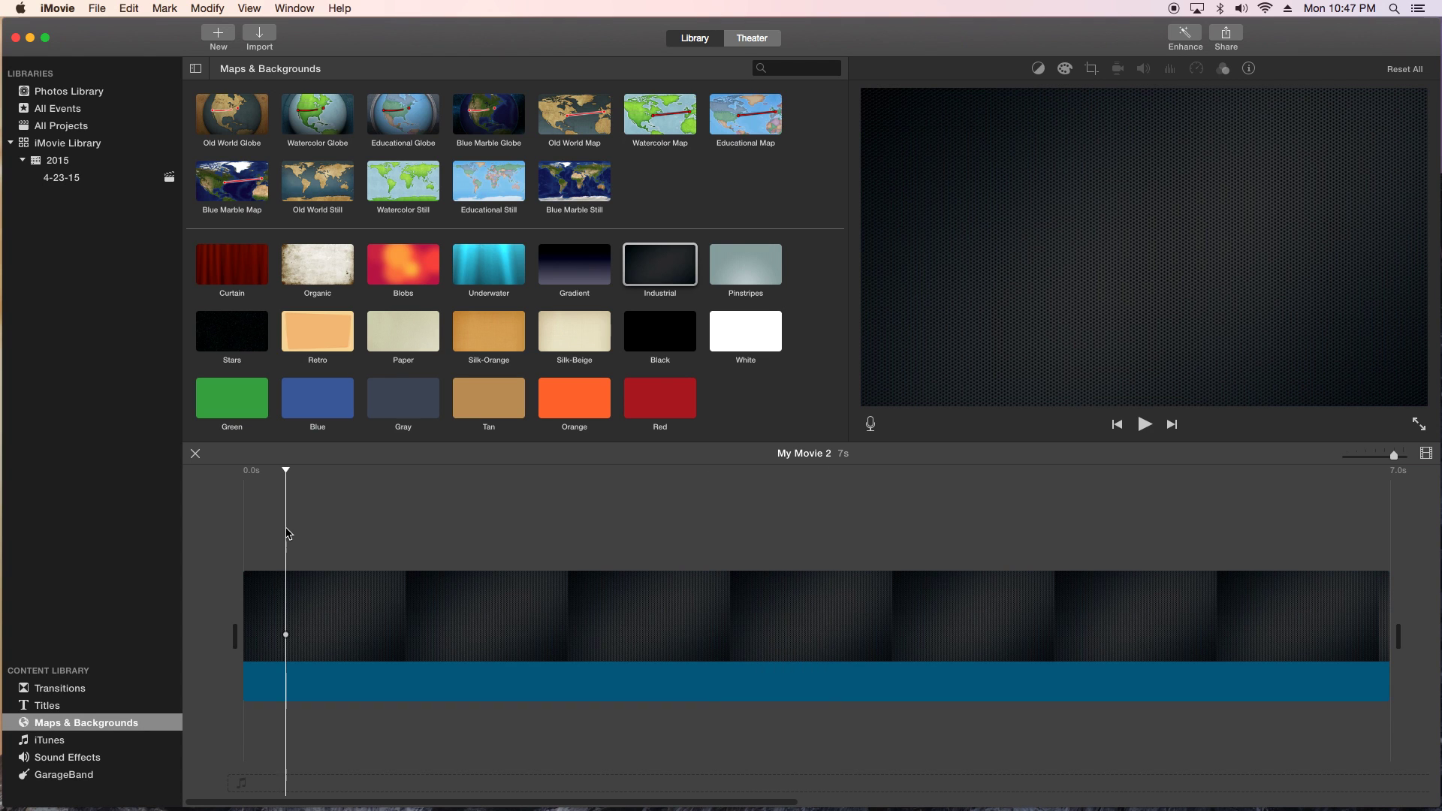
click(263, 41)
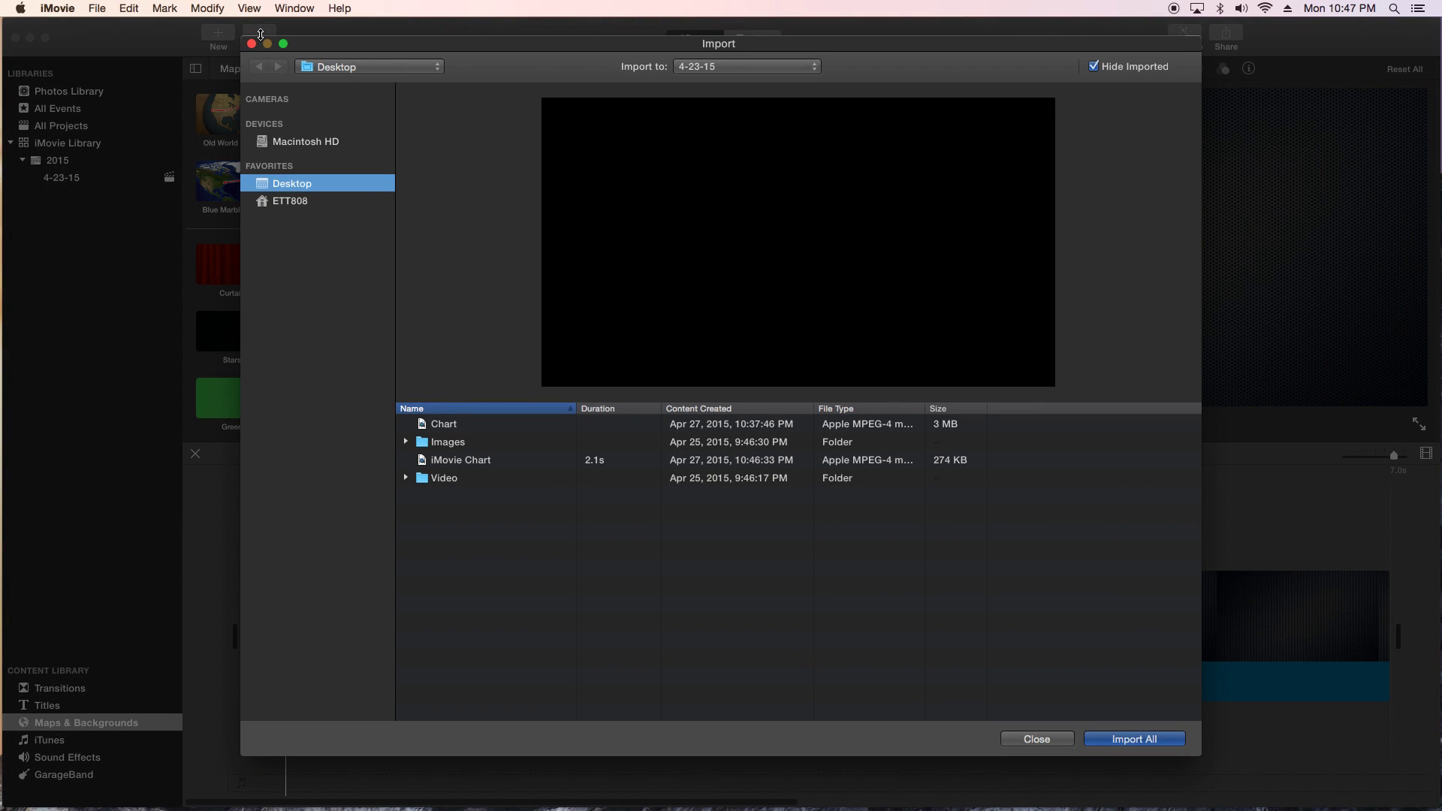
click(473, 461)
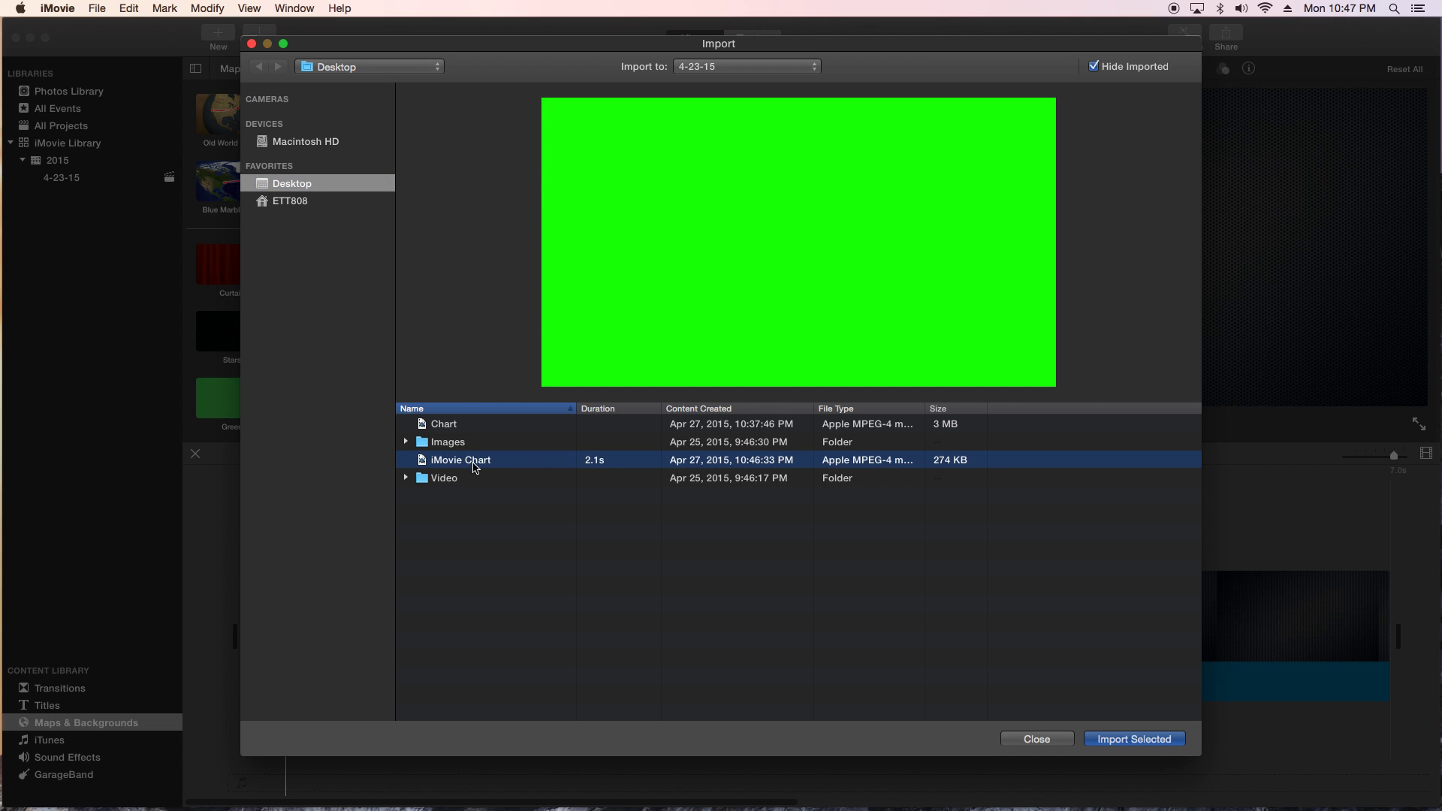
click(1166, 745)
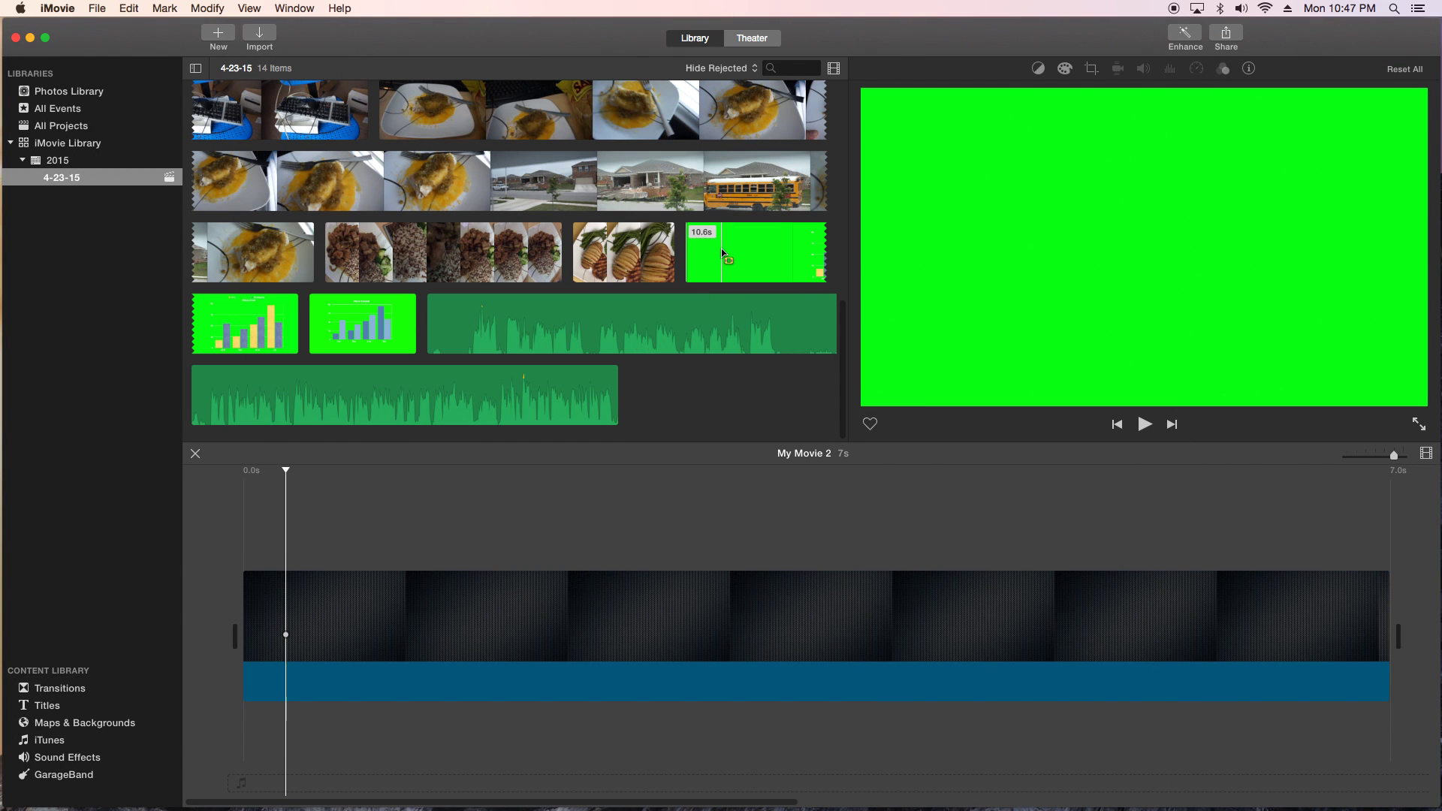
Place the chart clip above the Industrial background and set its overlay to Green/Blue Screen
click(356, 329)
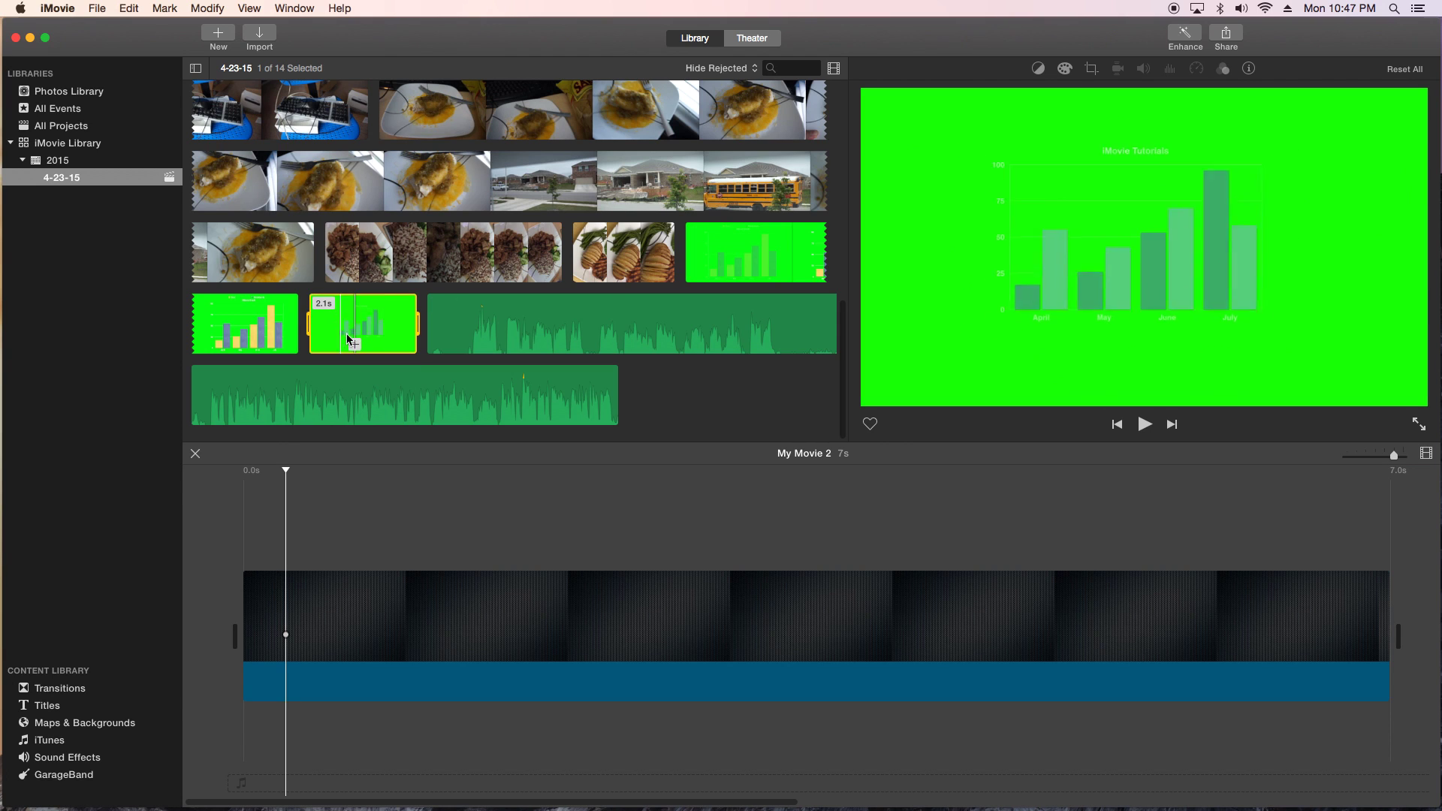
drag(356, 347, 323, 507)
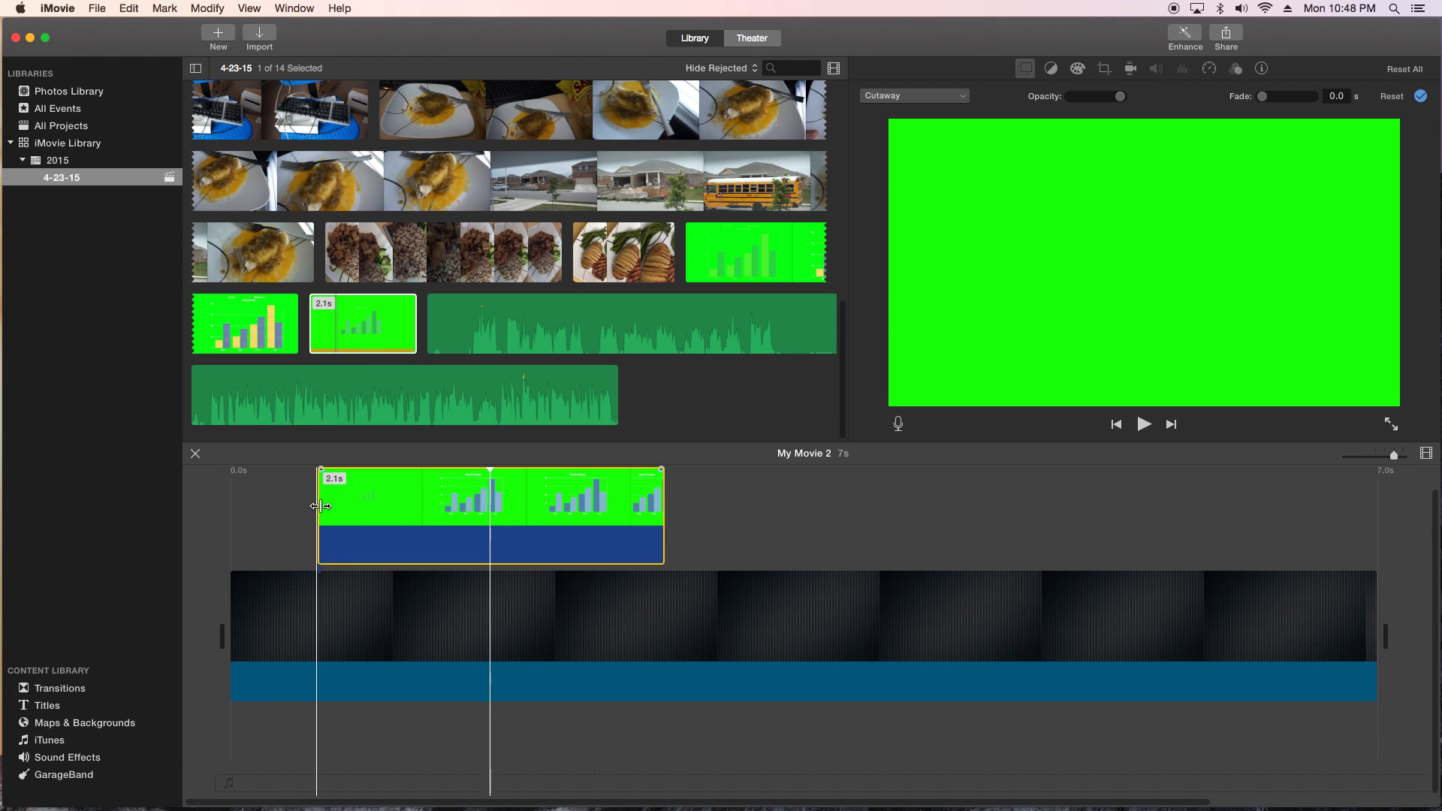
click(454, 541)
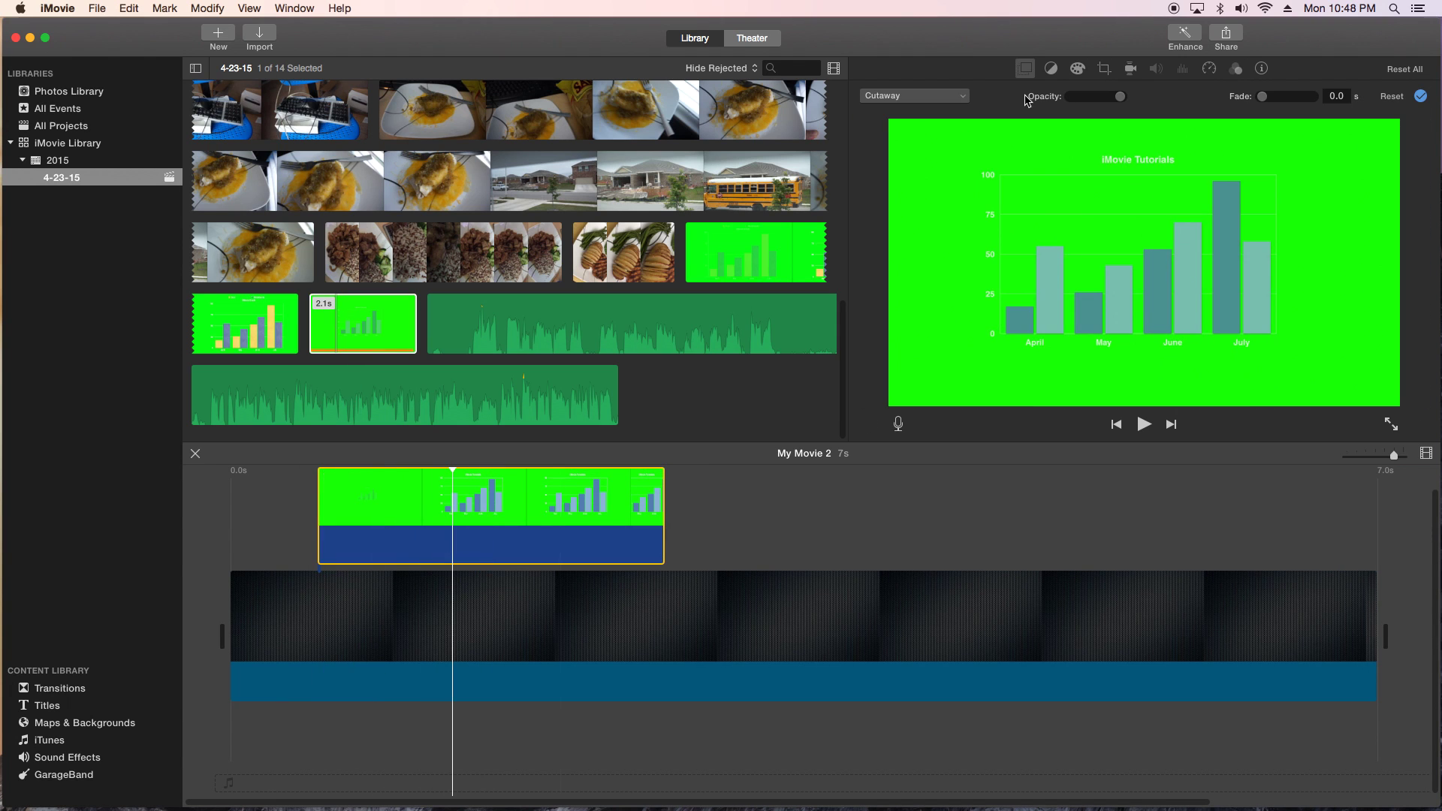
click(1105, 69)
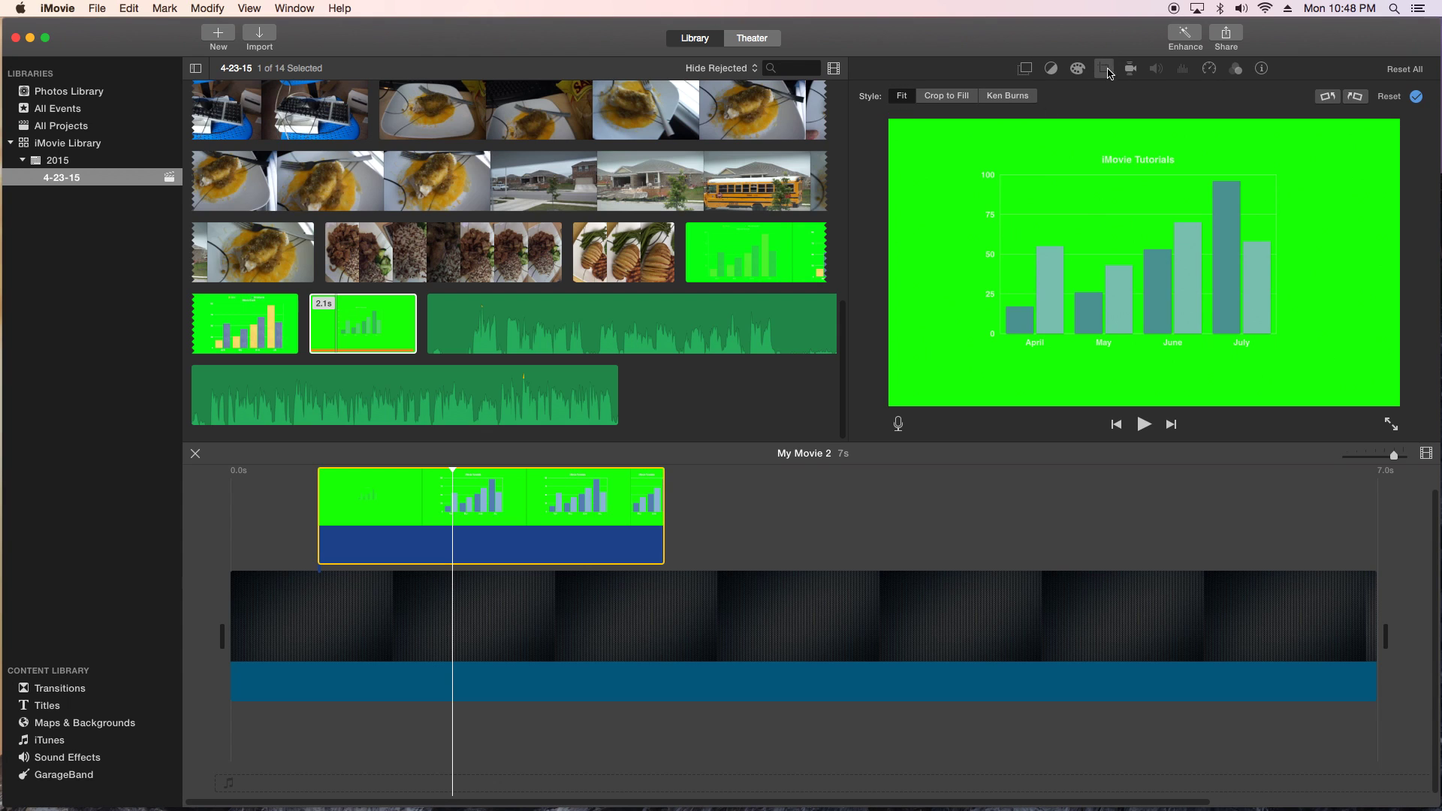
click(1026, 70)
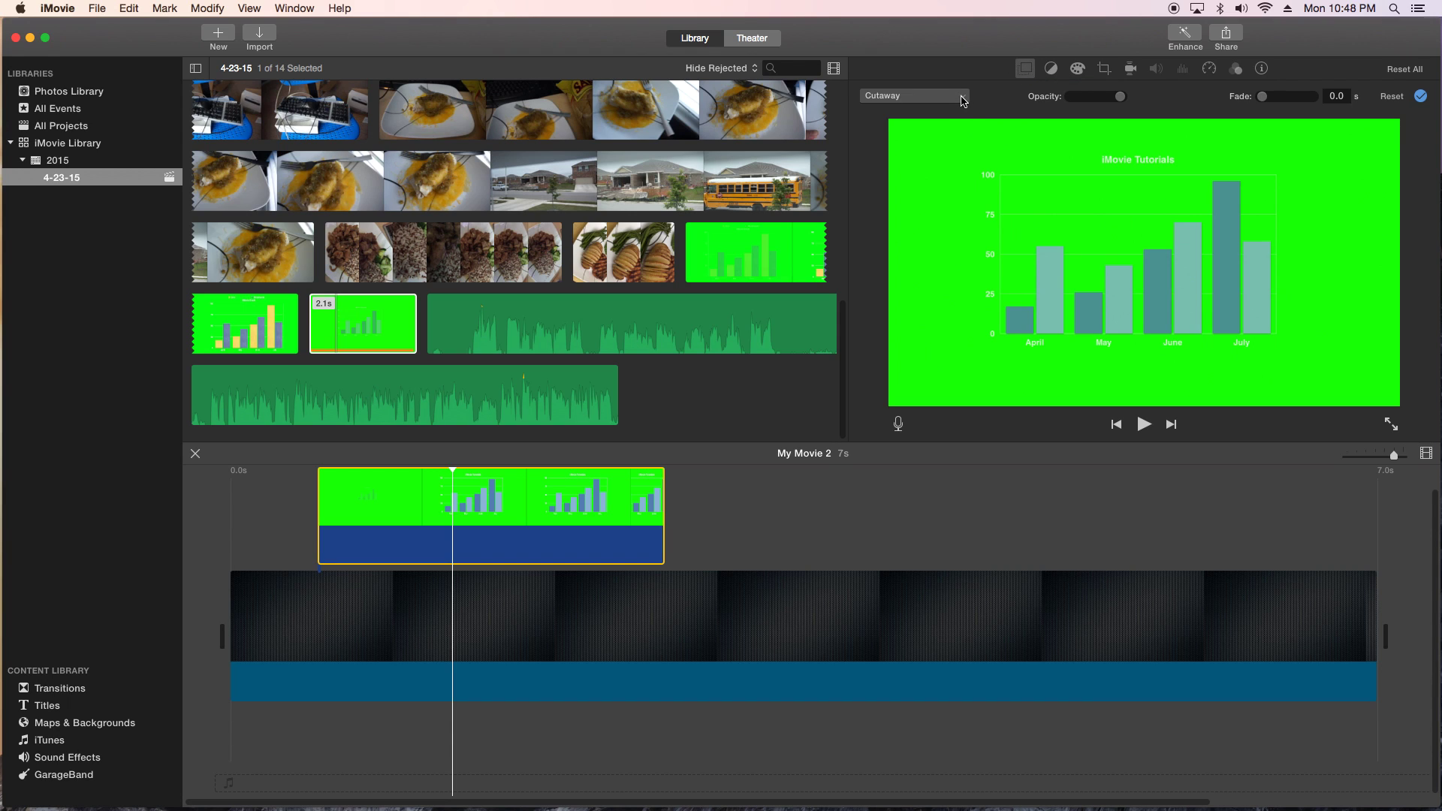
click(964, 99)
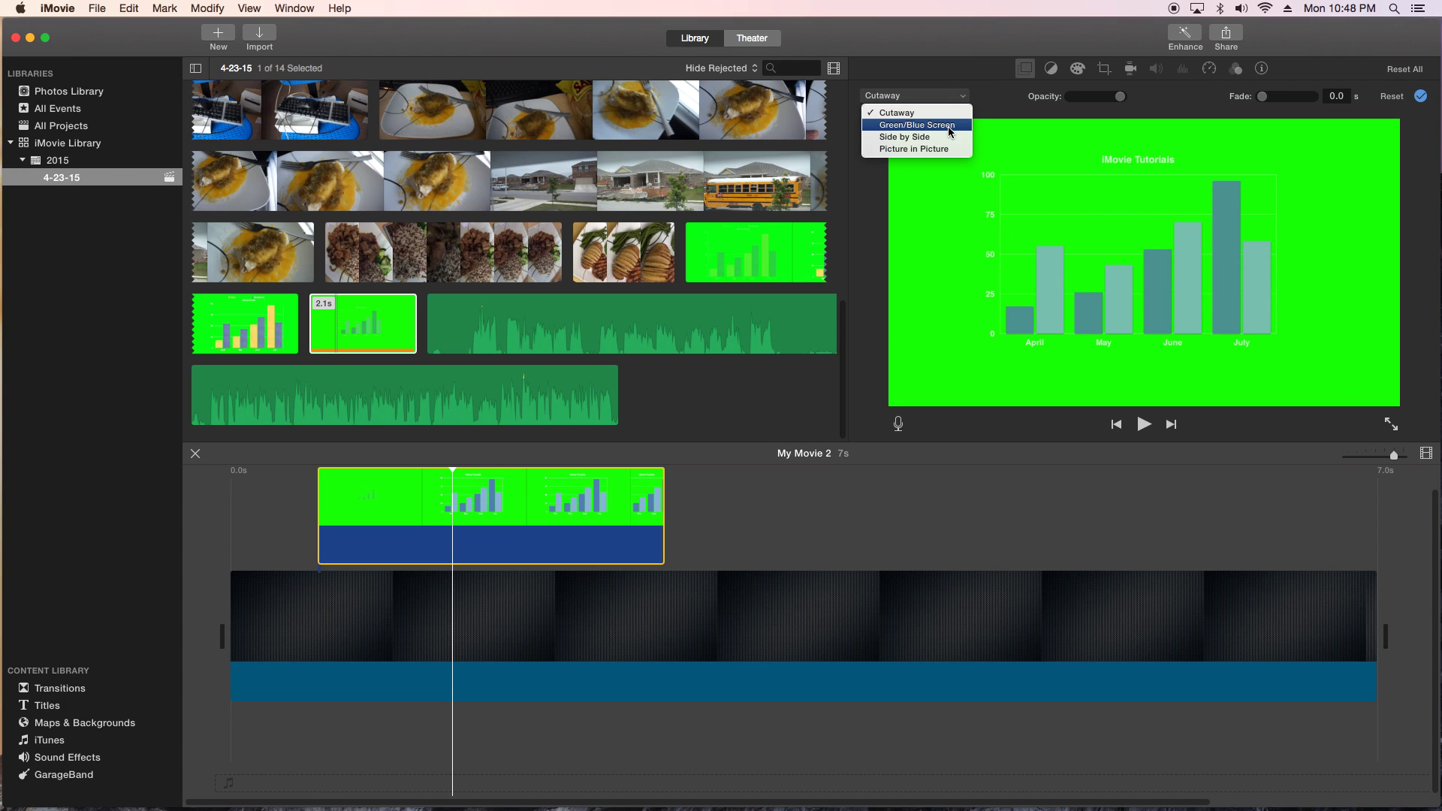
click(950, 128)
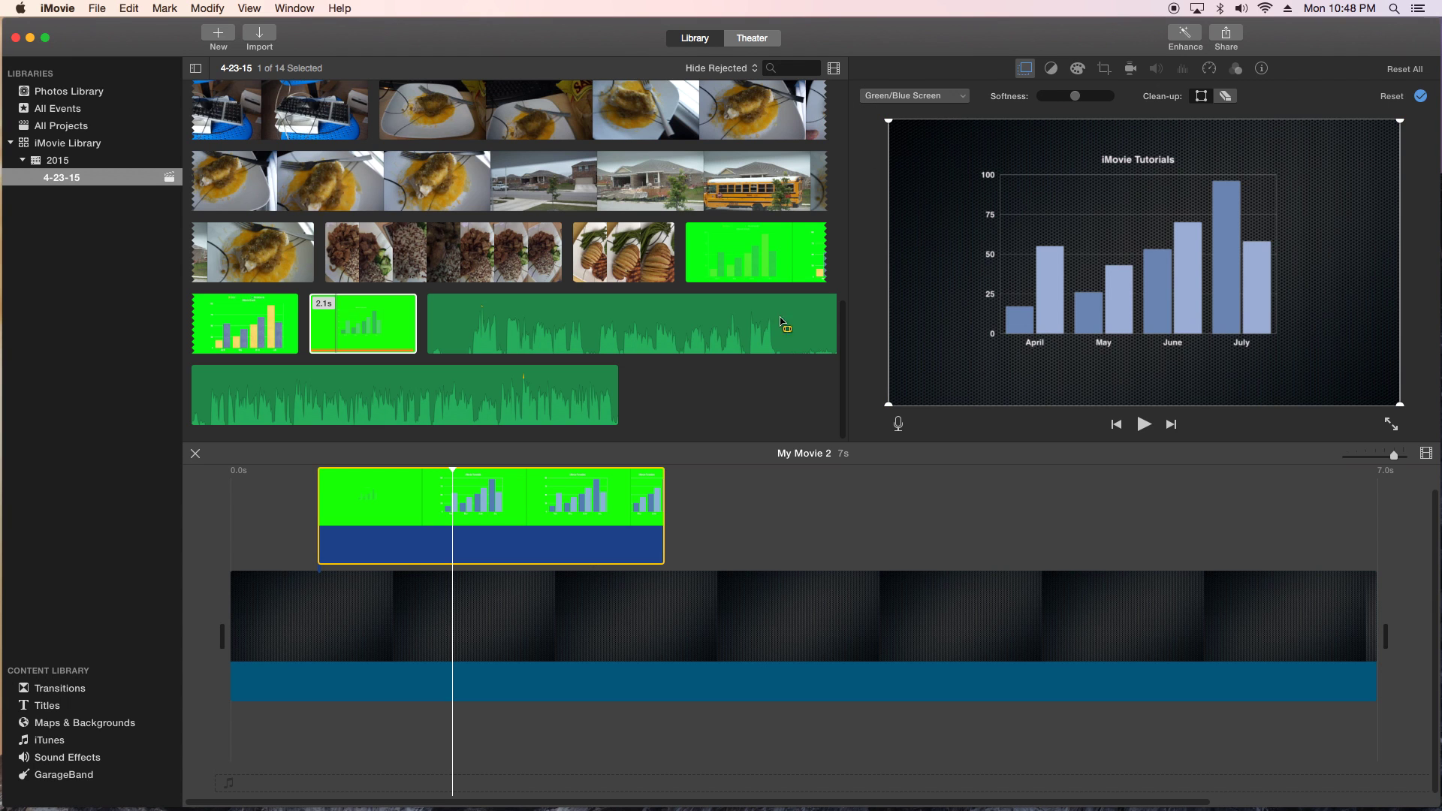
Play back the keyed chart over the Industrial background to check the result
click(302, 488)
key(space)
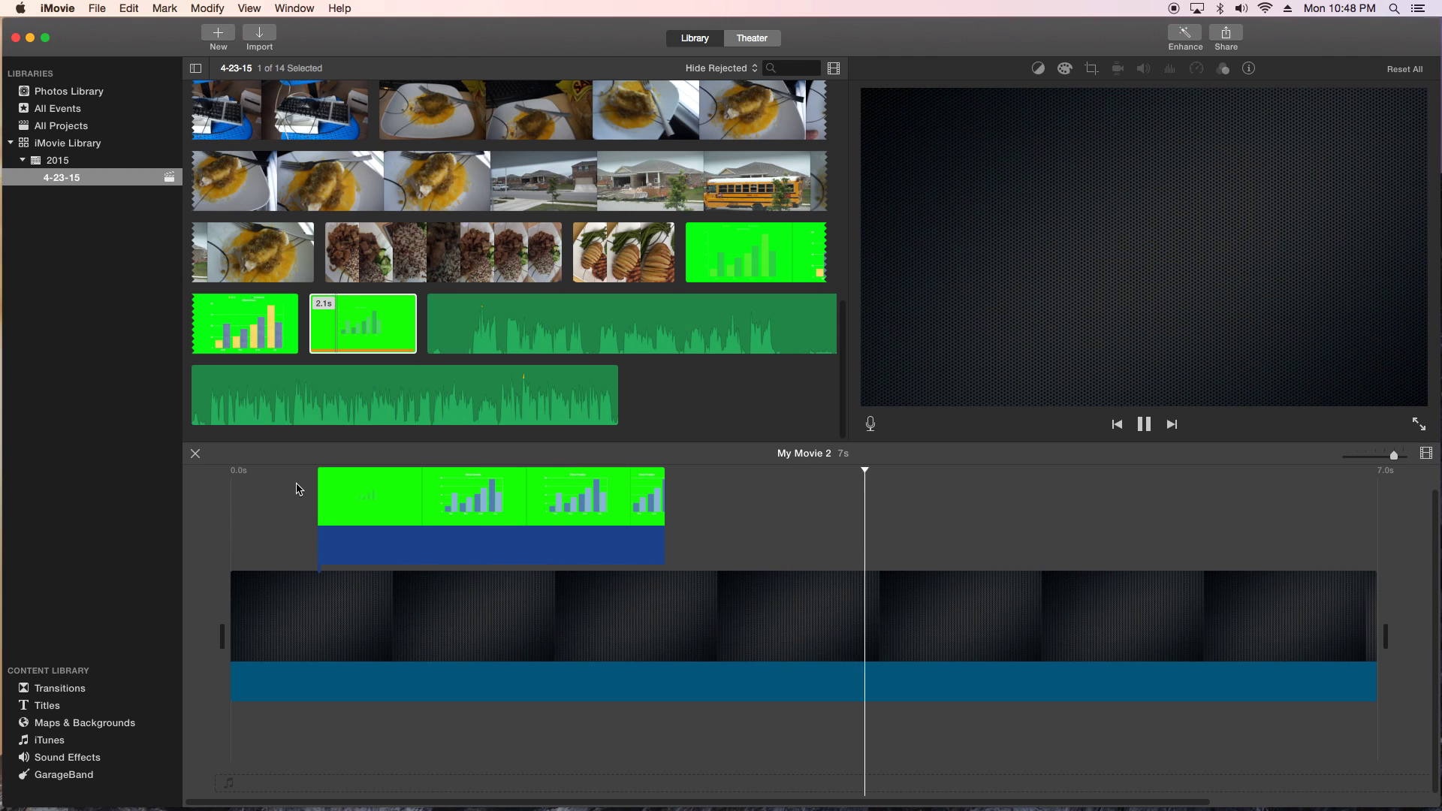
click(299, 489)
key(space)
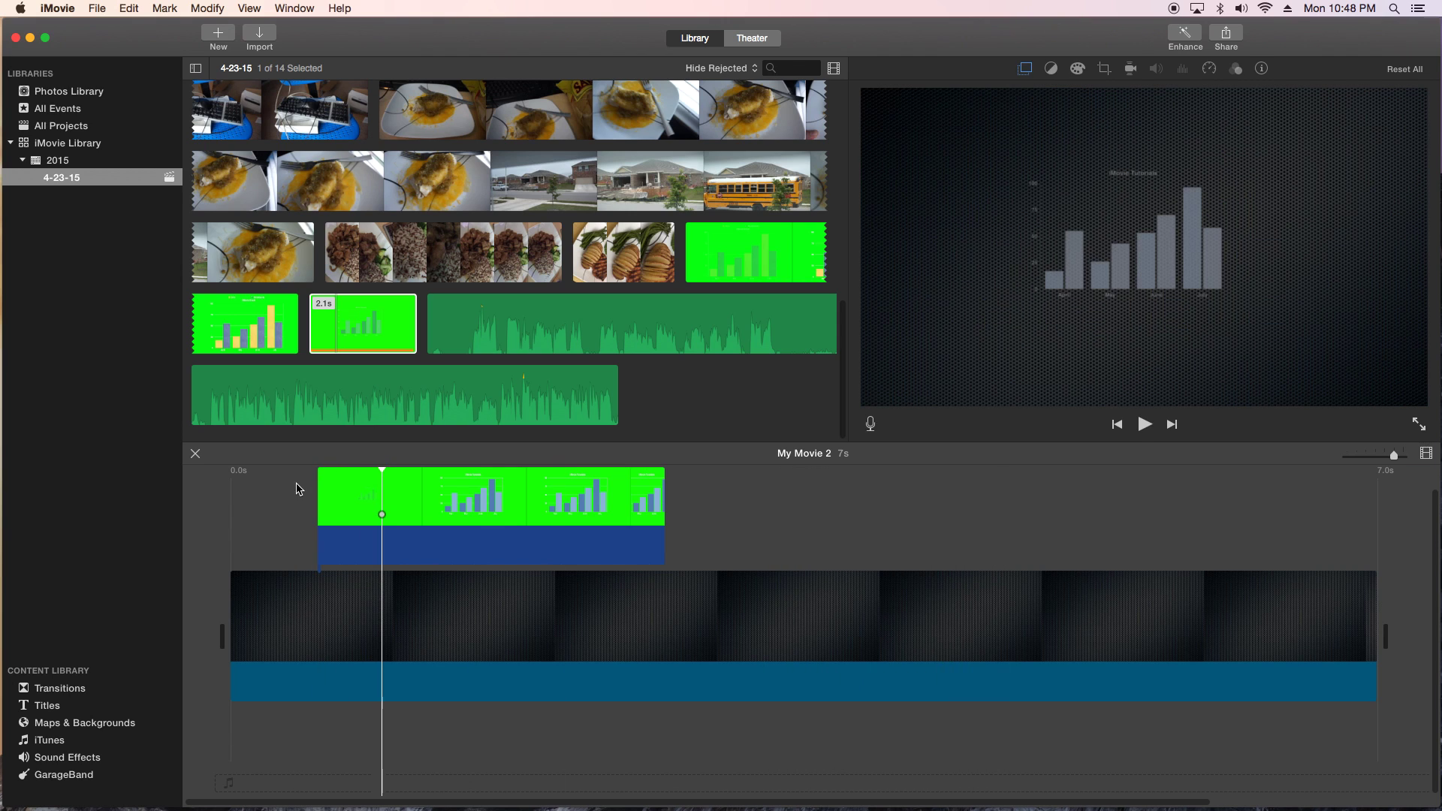
click(299, 489)
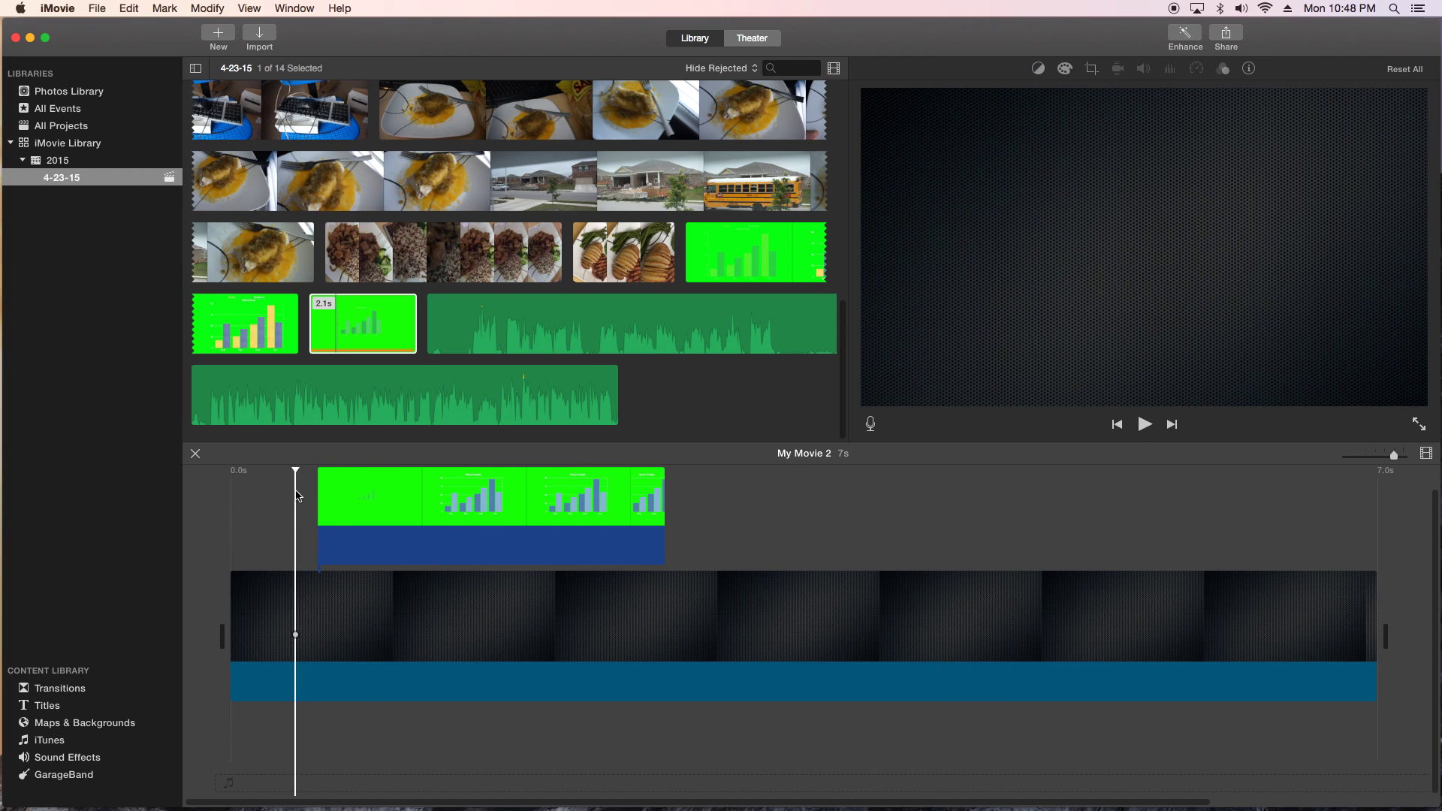
key(space)
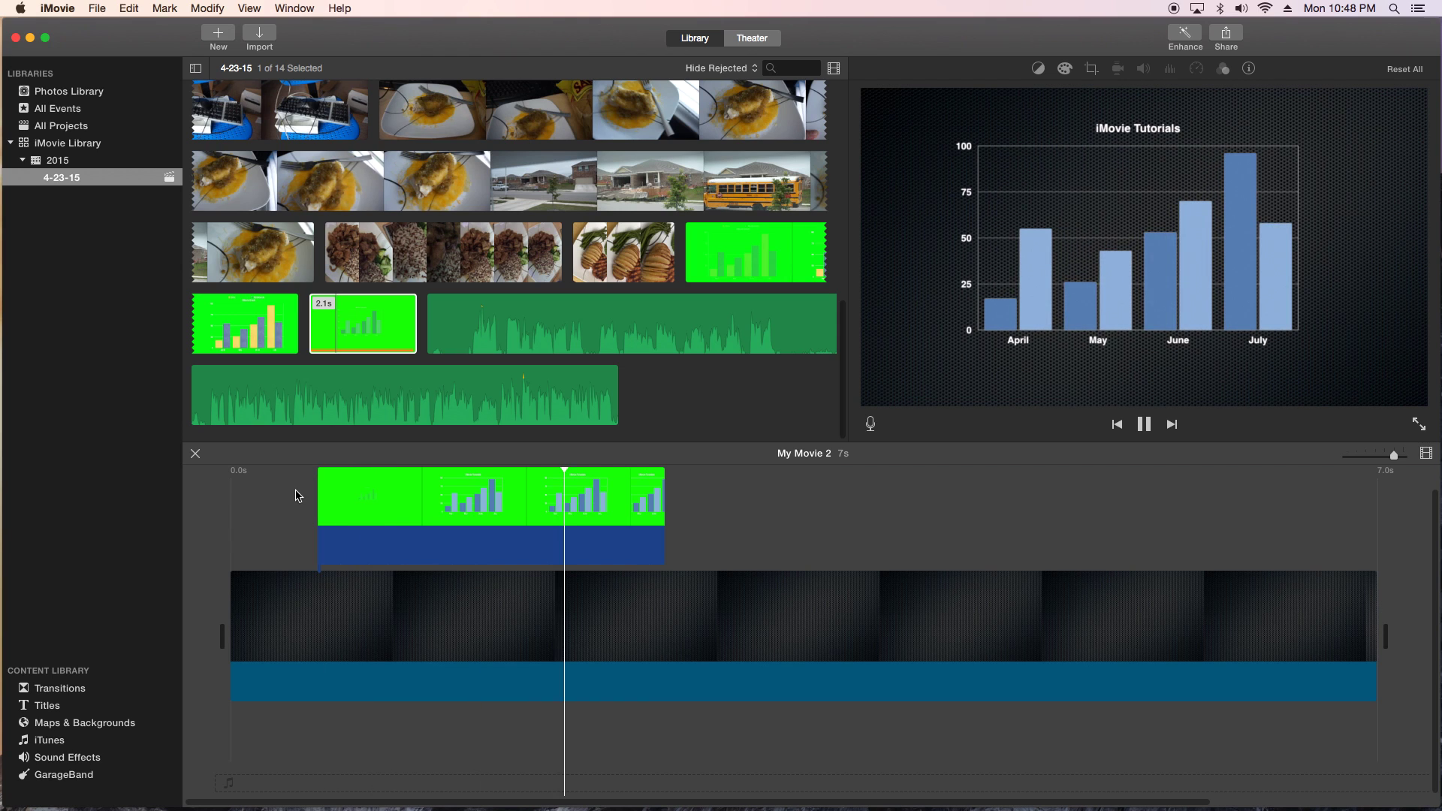
key(space)
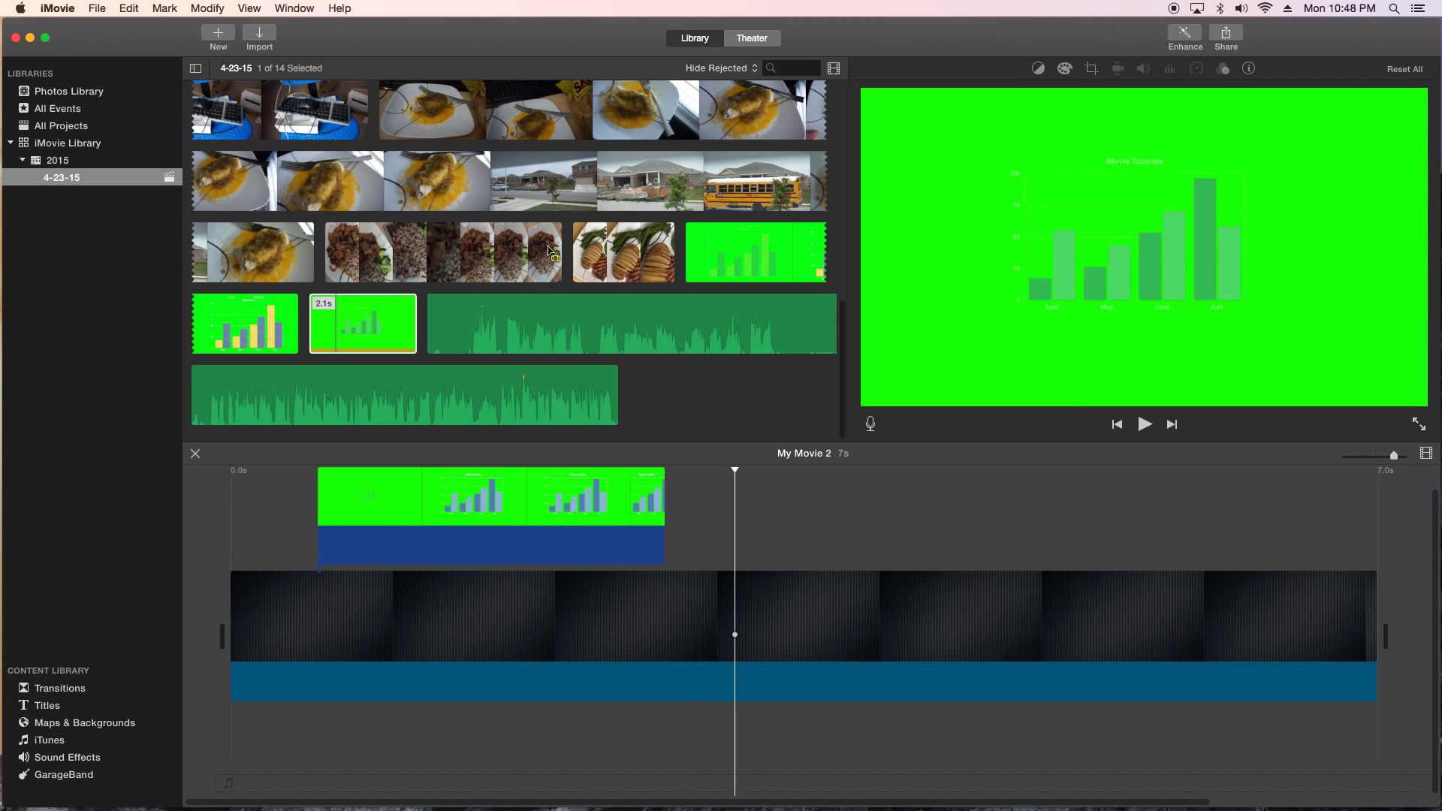
Add a selected stretch of the house footage to the end of the movie
click(363, 323)
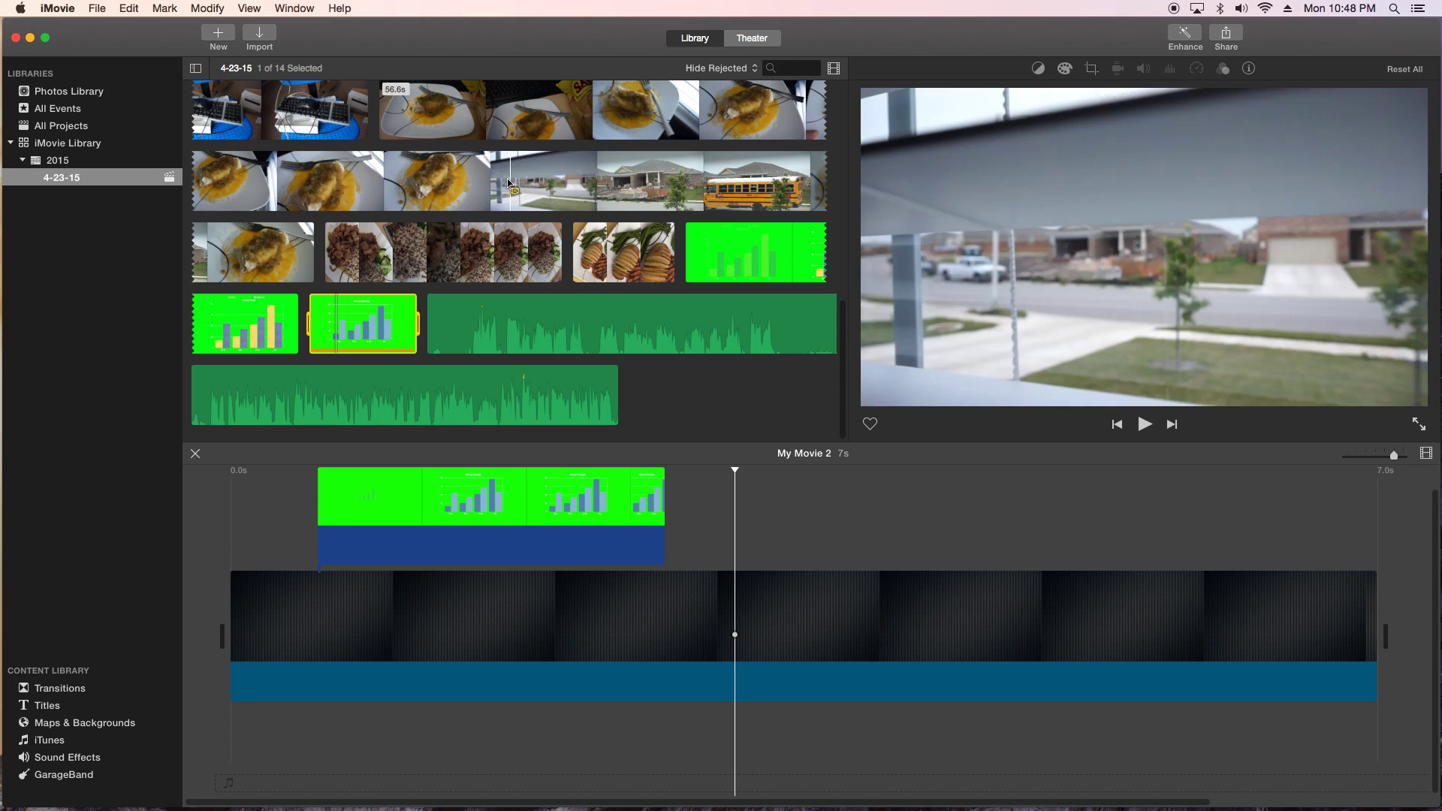
drag(518, 184, 675, 186)
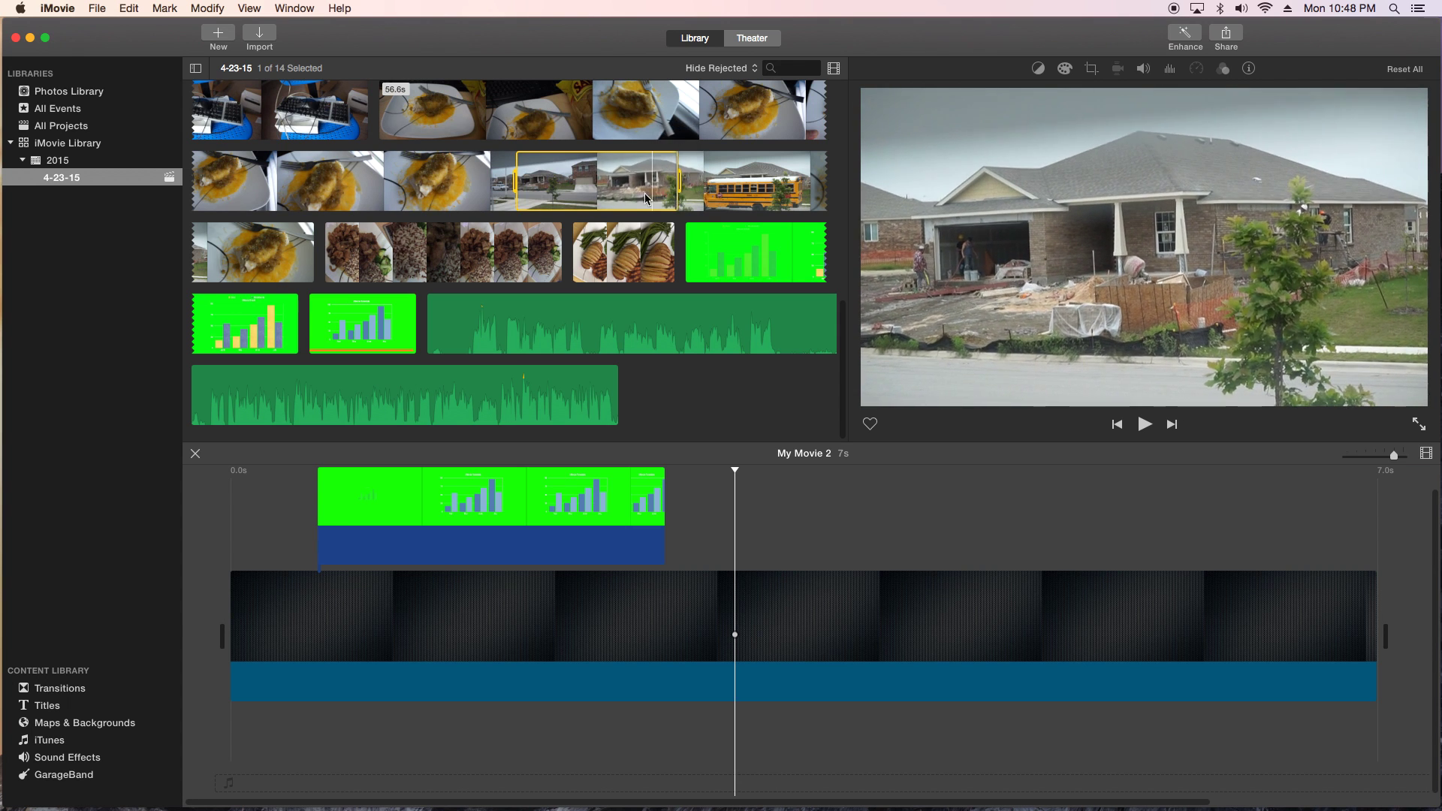
drag(541, 184, 1388, 629)
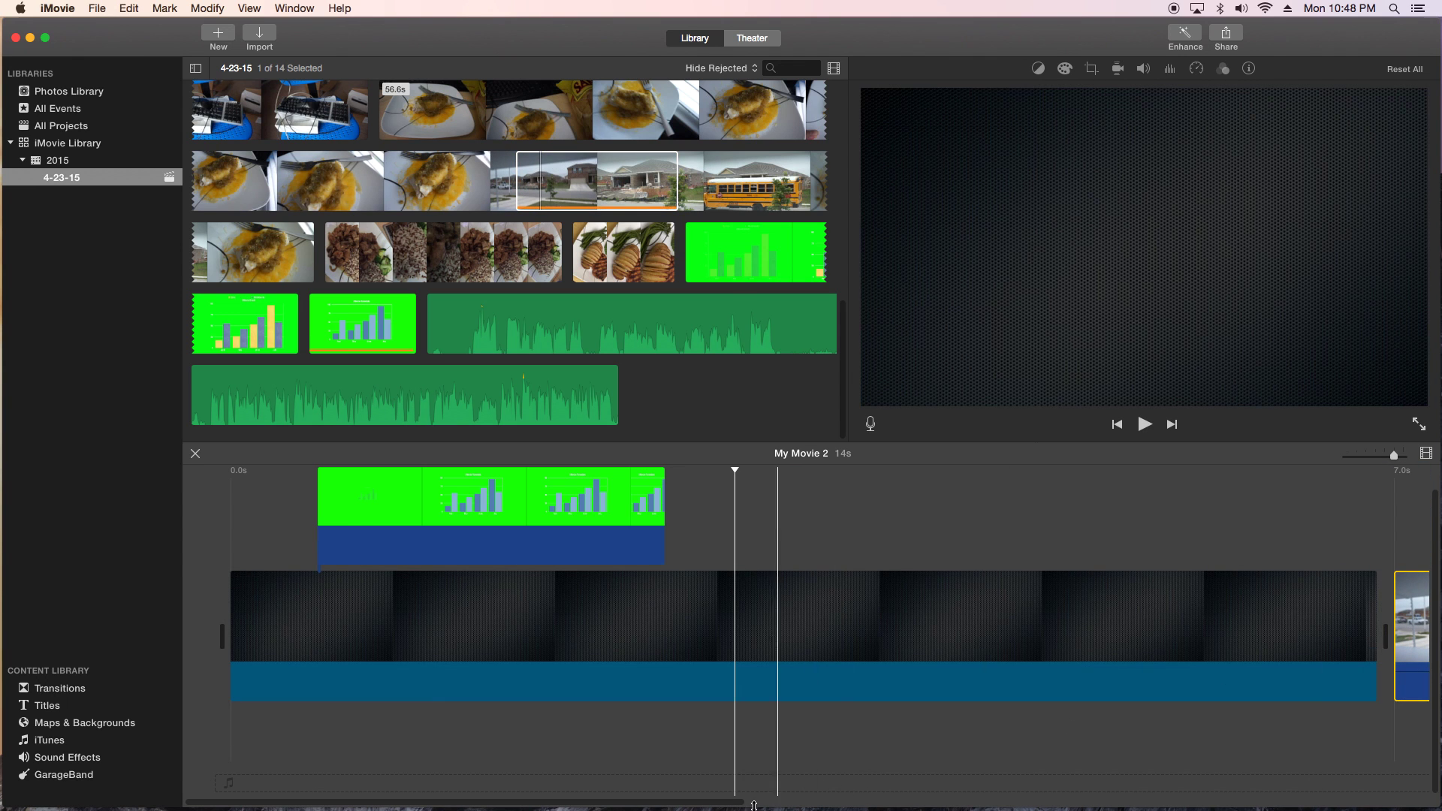
Move the keyed chart clip over the house footage and preview it
scroll(492, 555, right, 2)
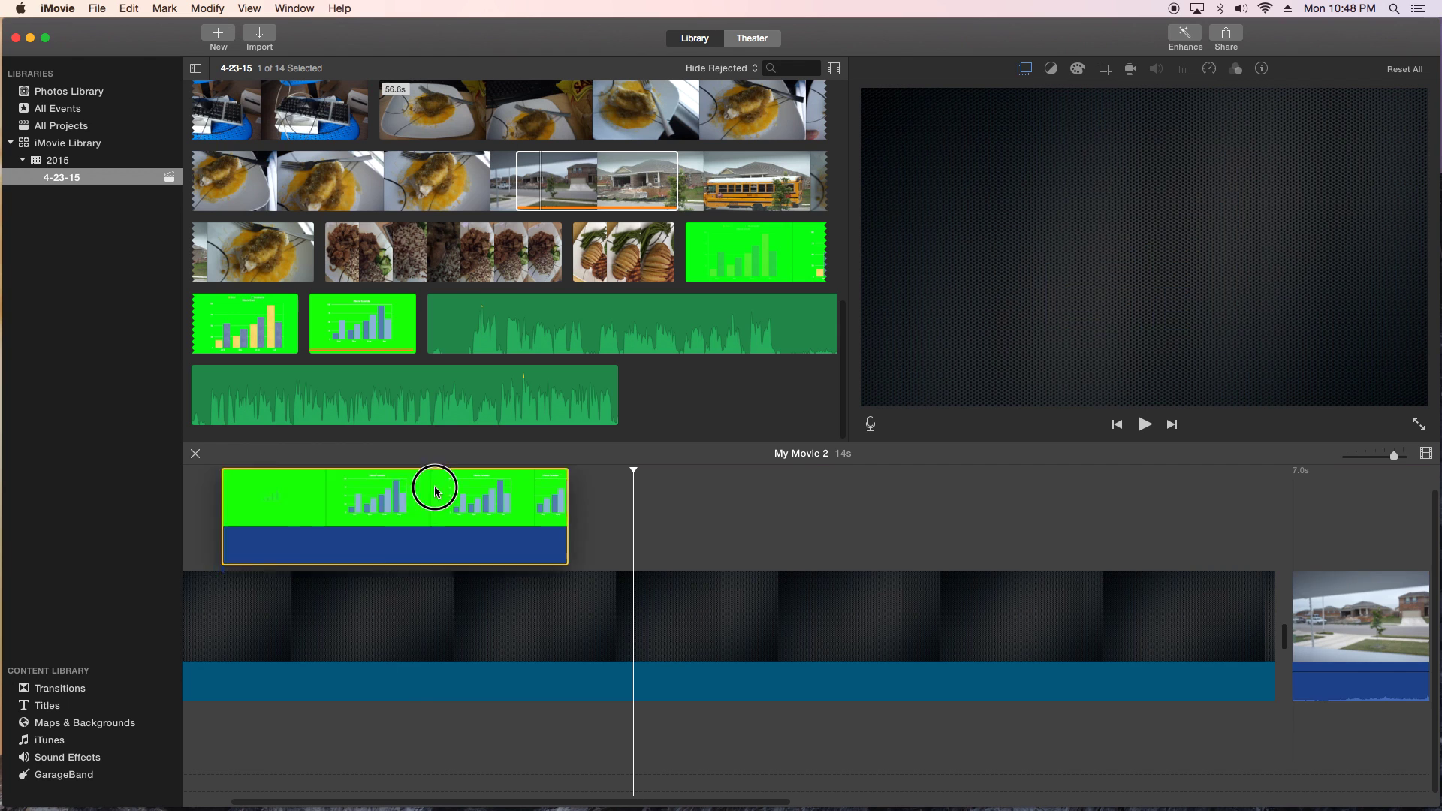
drag(435, 486, 1367, 496)
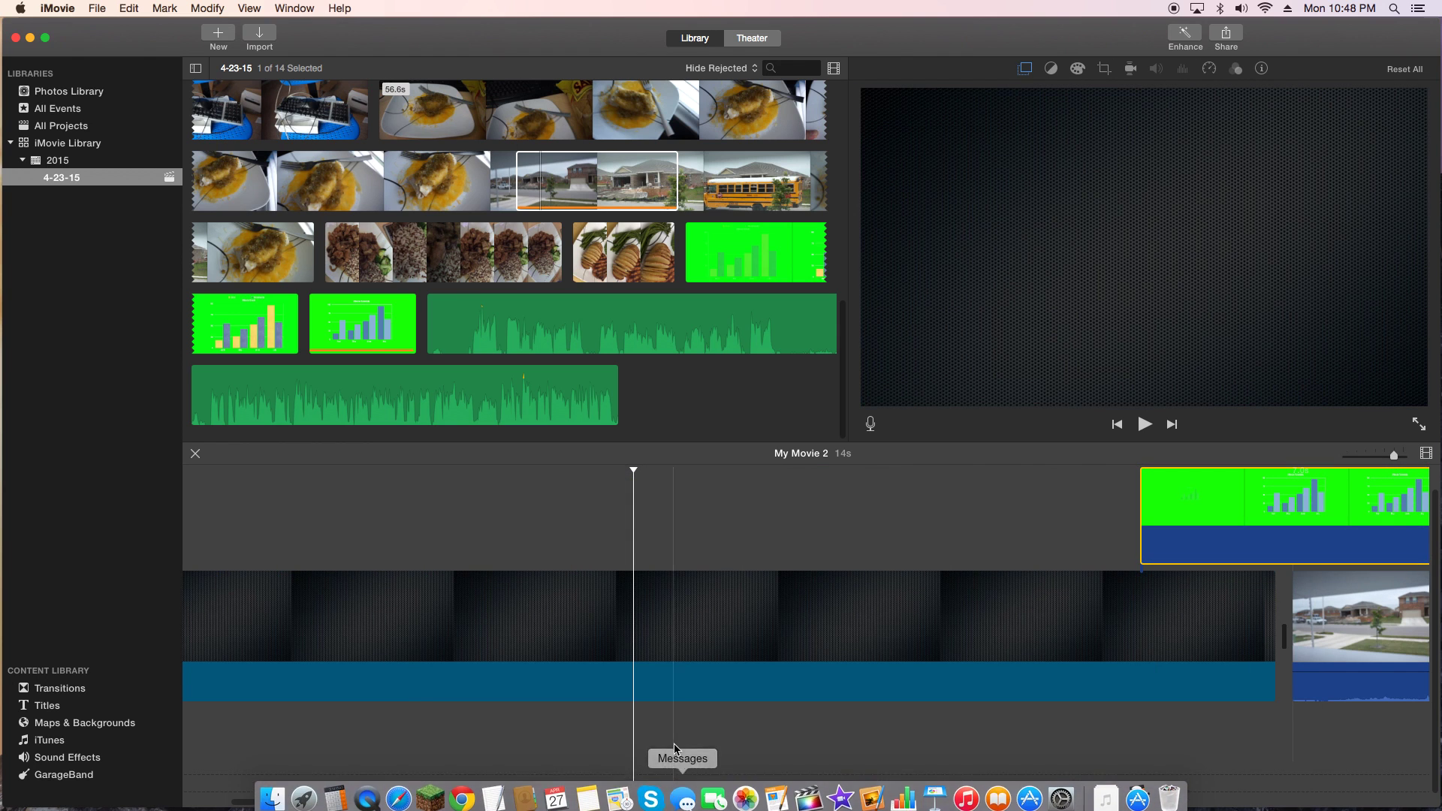
drag(699, 802, 963, 802)
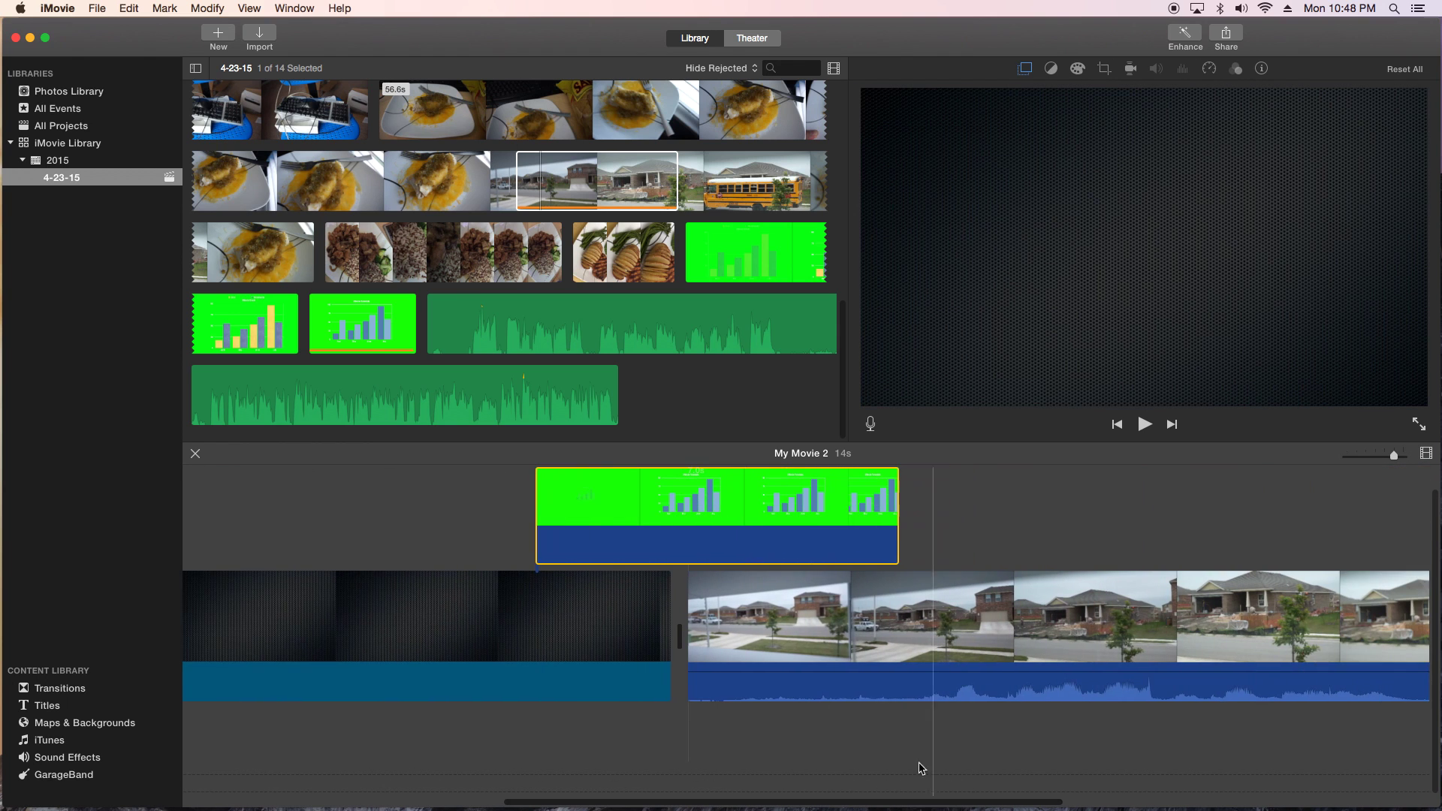
drag(633, 516, 827, 516)
click(713, 518)
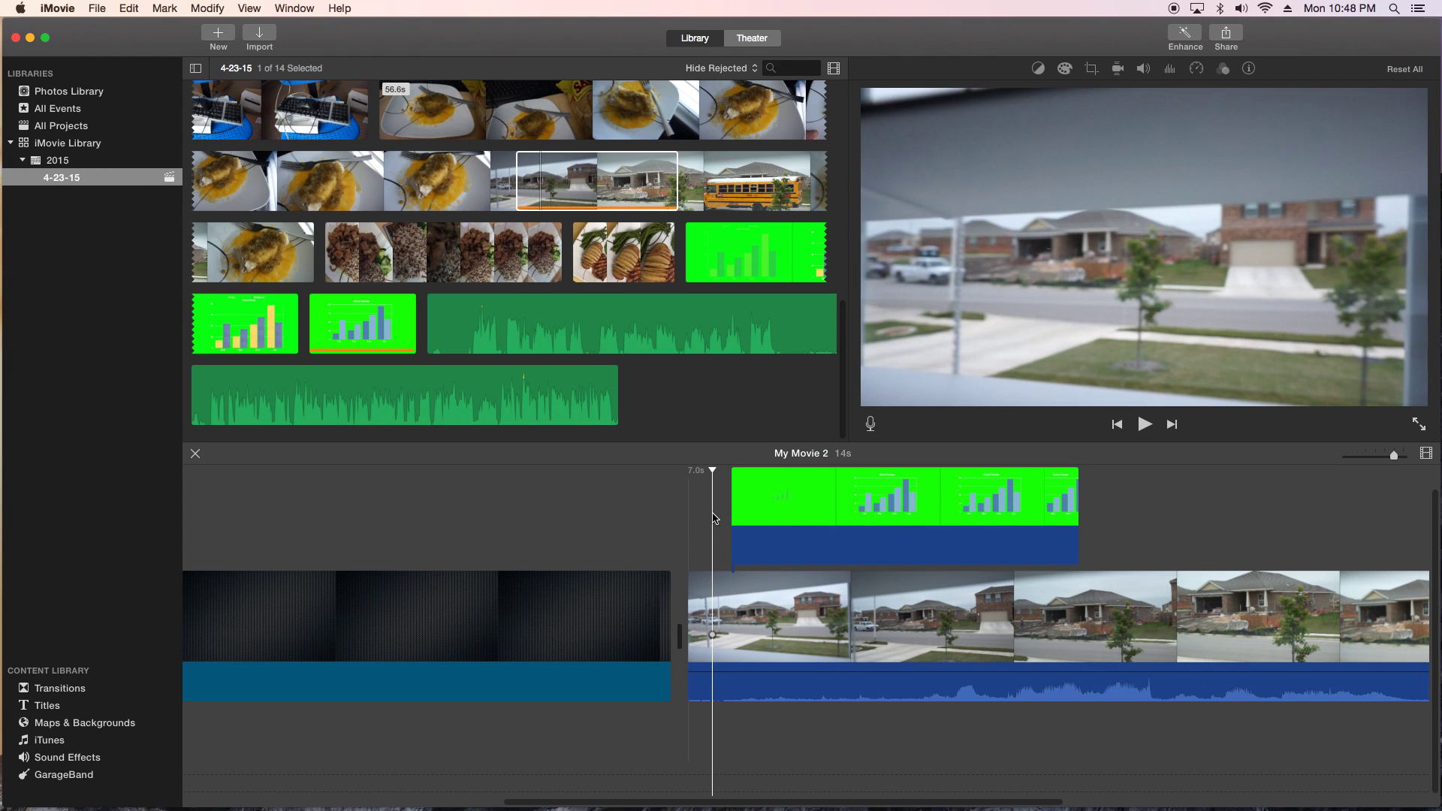
key(space)
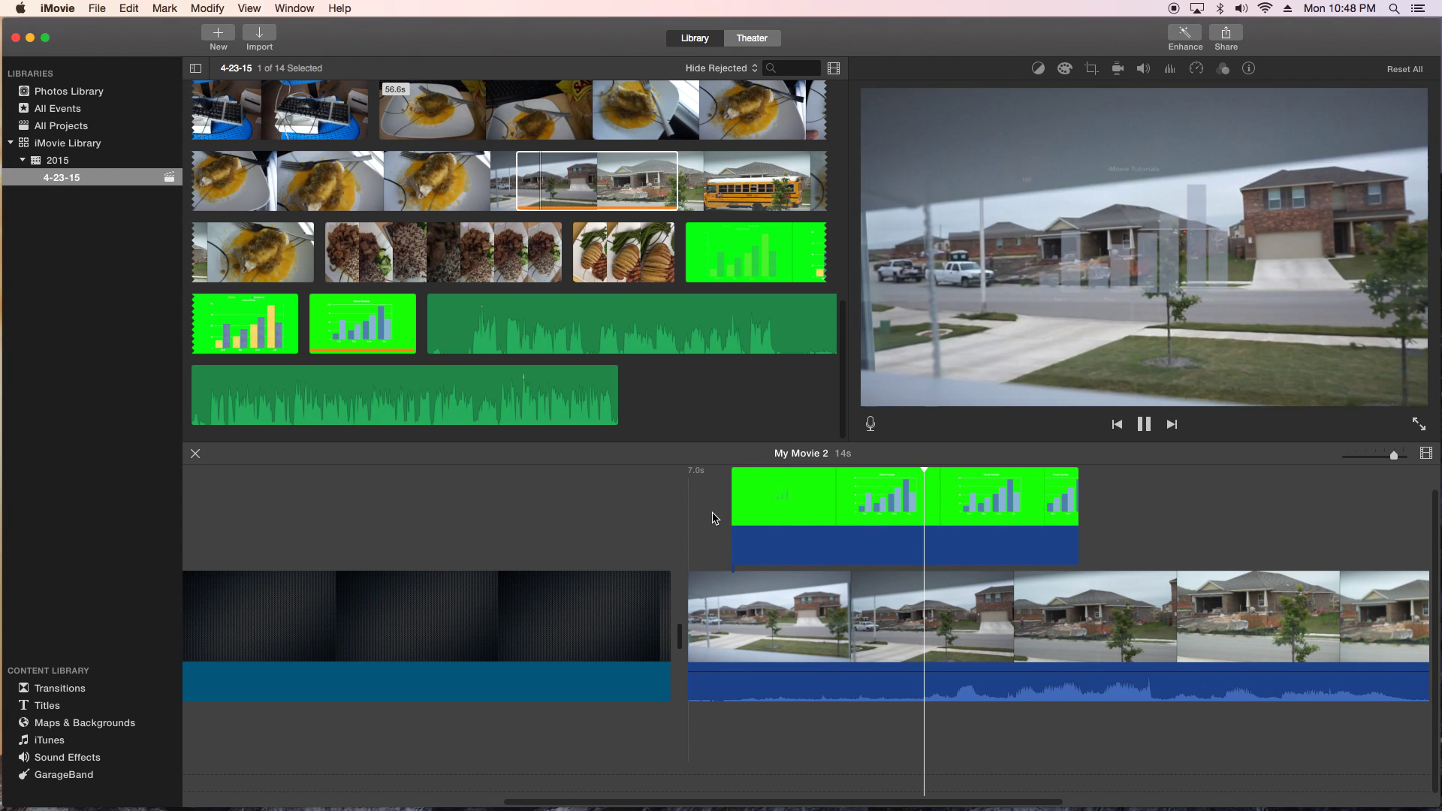
key(space)
Mute the house footage's audio to 0% and replay the chart overlay
drag(961, 671, 961, 732)
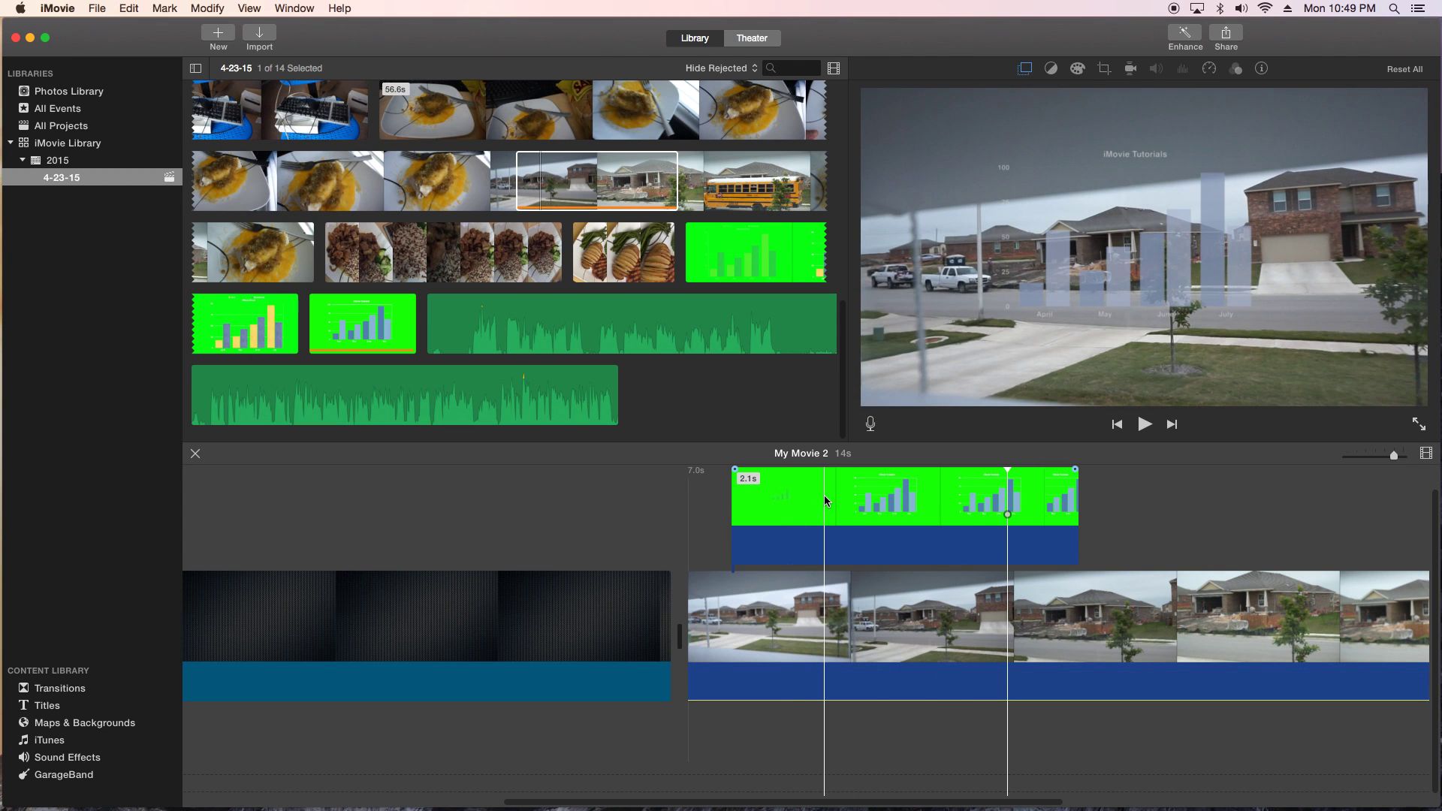
click(824, 497)
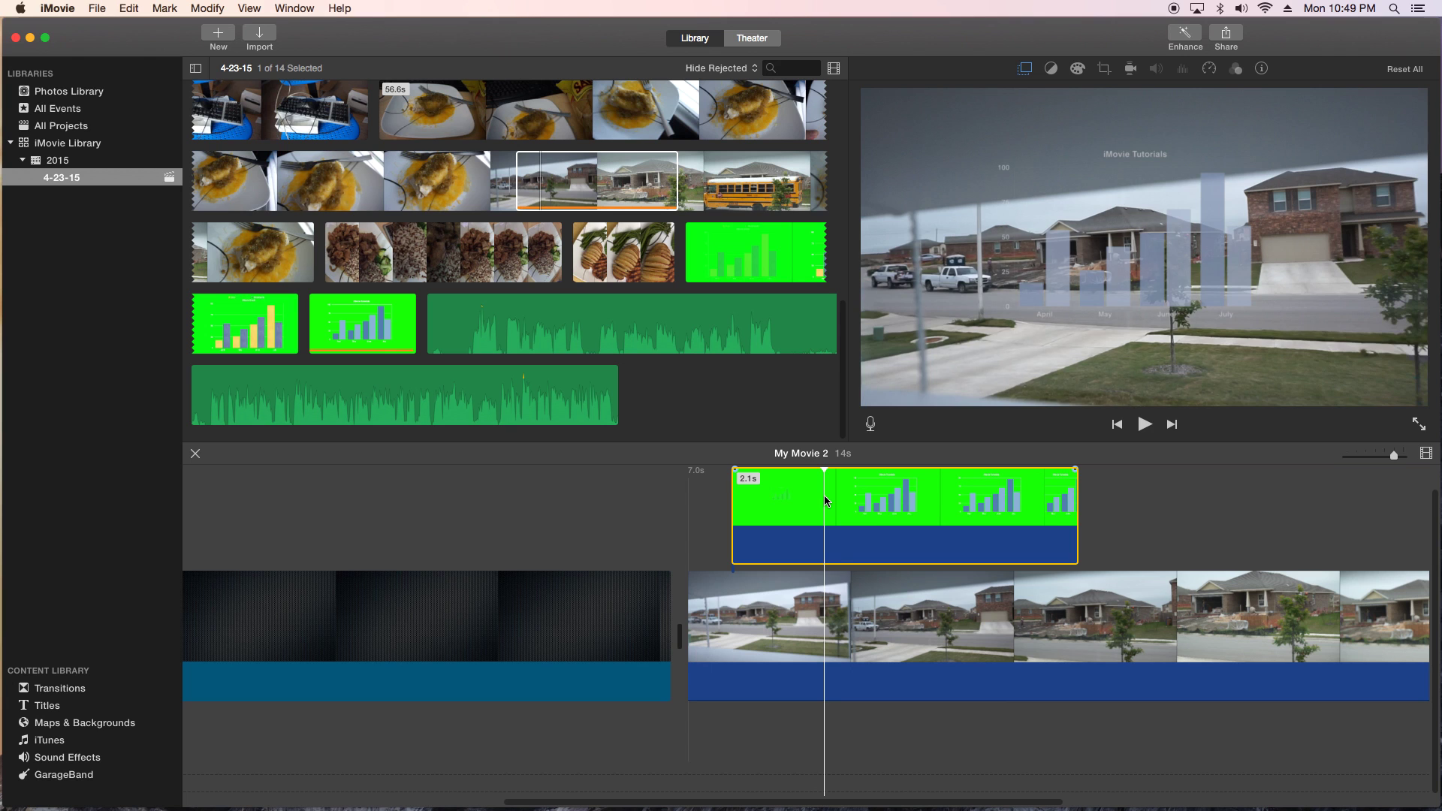
key(space)
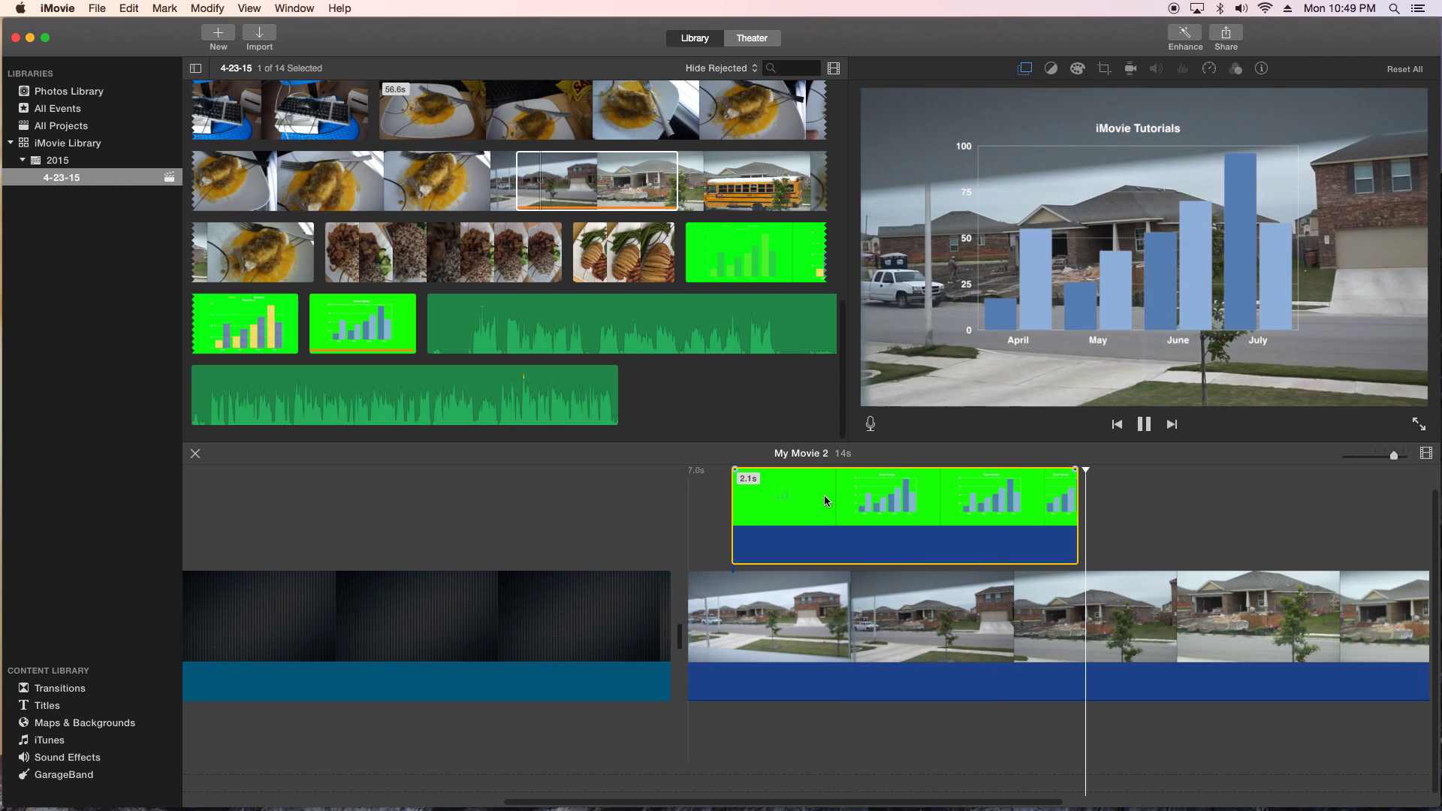
key(space)
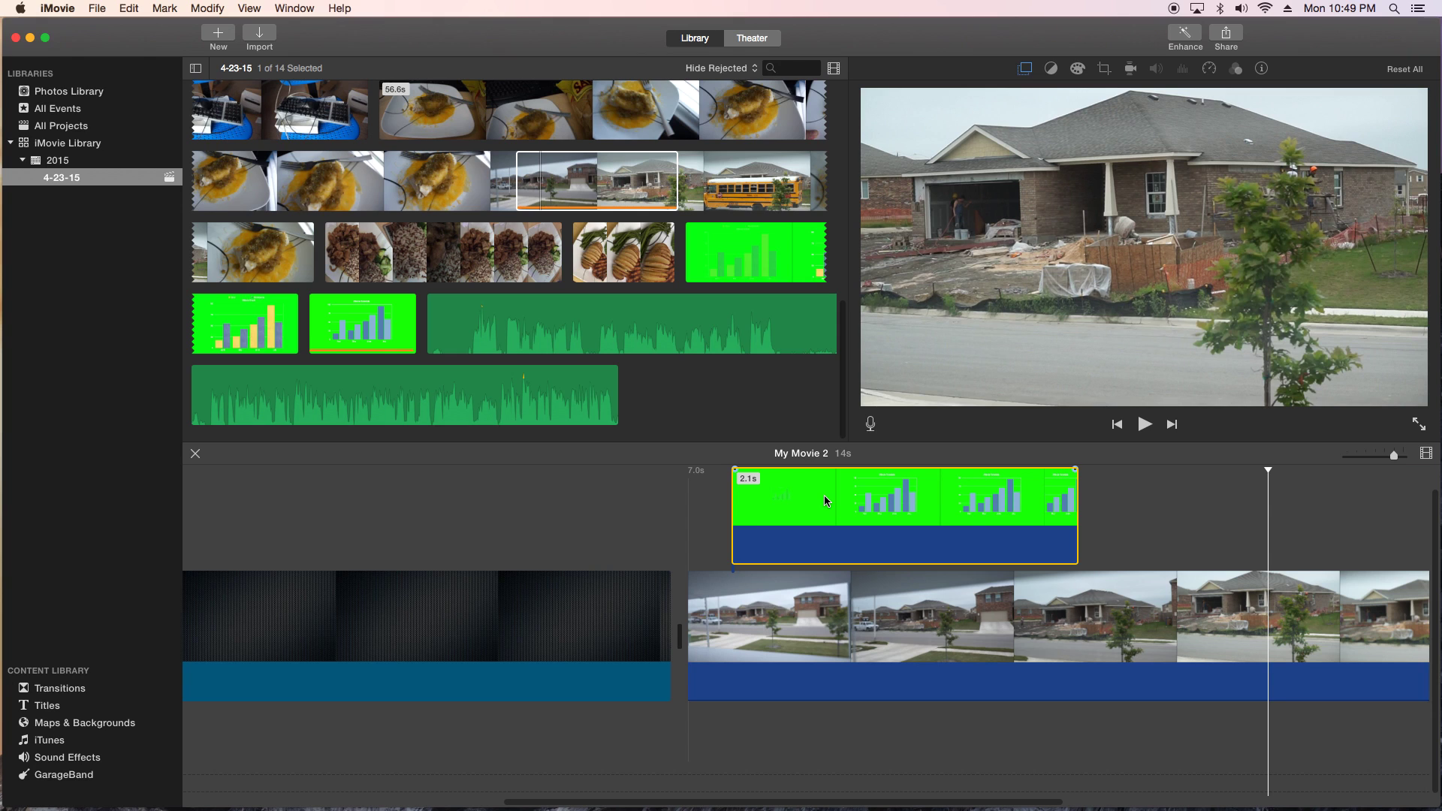
click(719, 520)
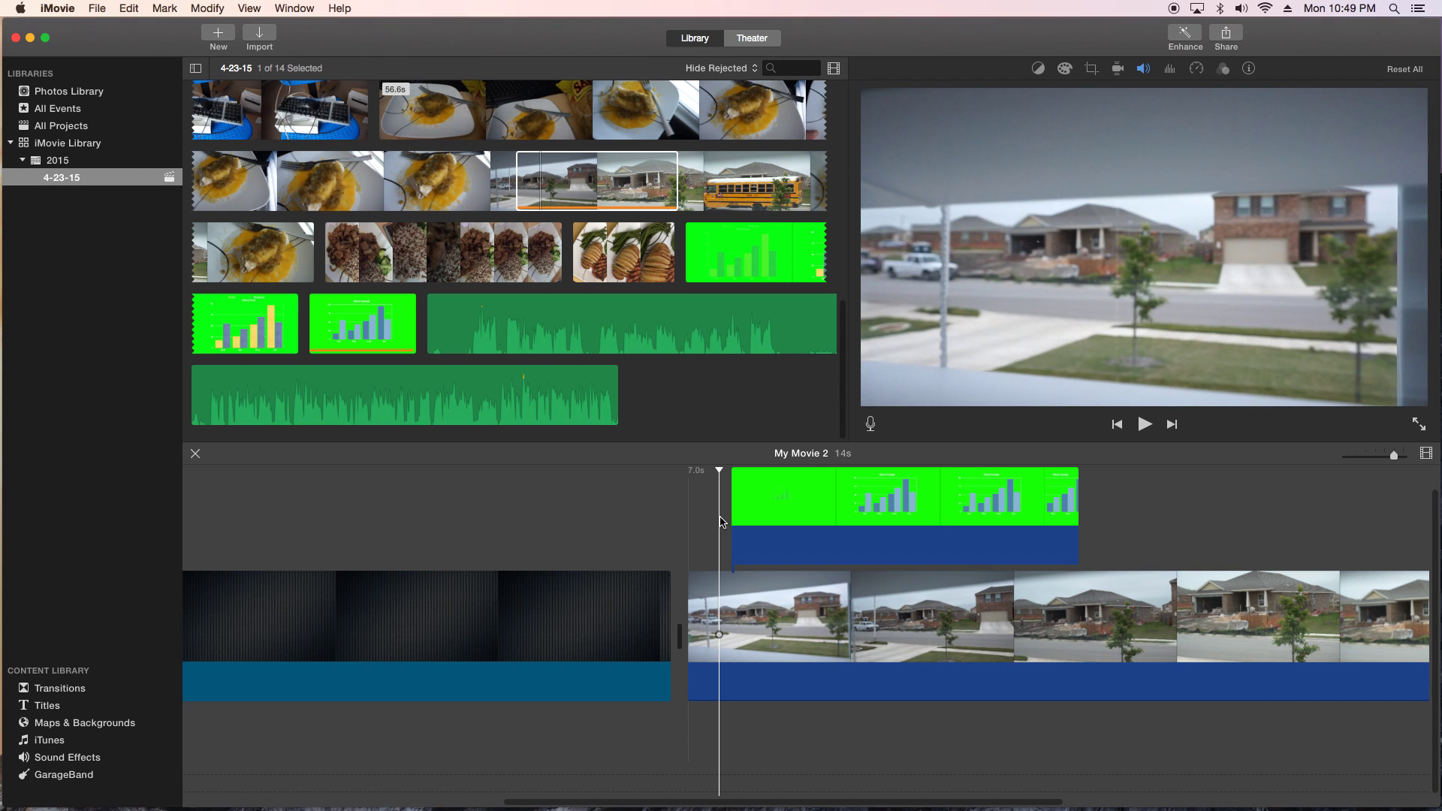
mouse_move(715, 470)
mouse_down()
mouse_move(1033, 470)
mouse_move(780, 481)
mouse_move(1061, 483)
mouse_move(698, 488)
mouse_up()
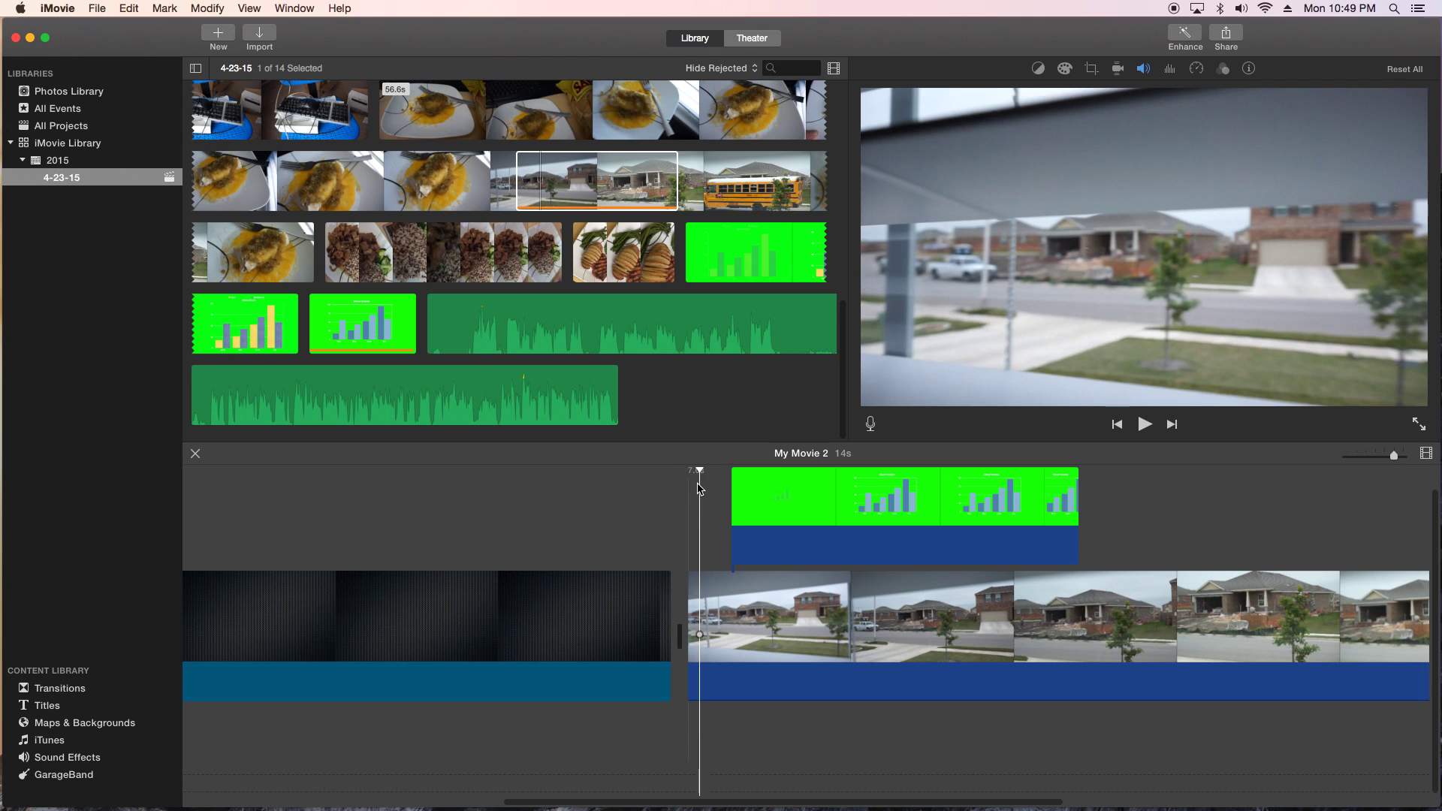